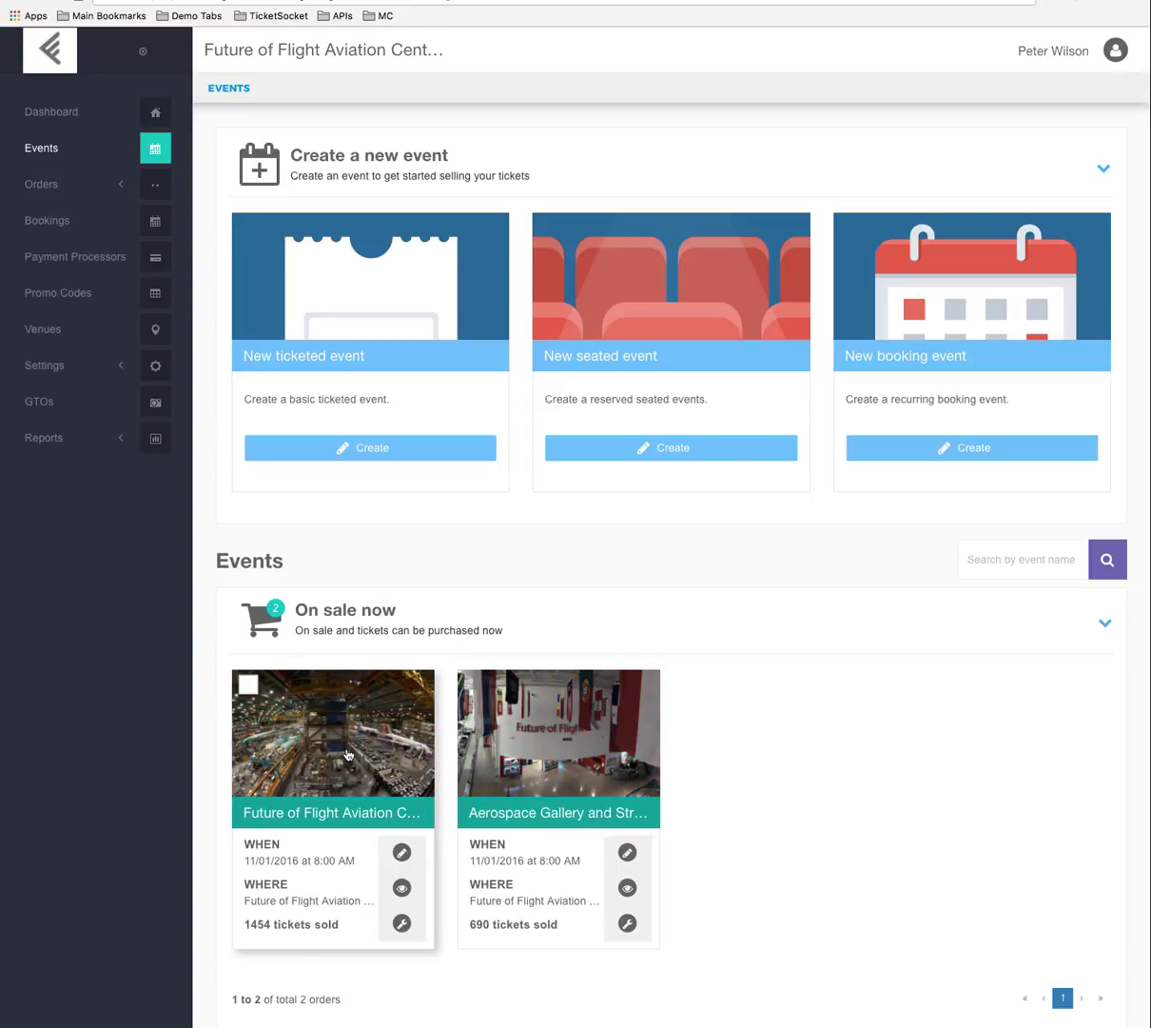
- Open the Future of Flight Aviation Center & Boeing Tour event, view its public booking calendar, and return to the public event list
click(347, 754)
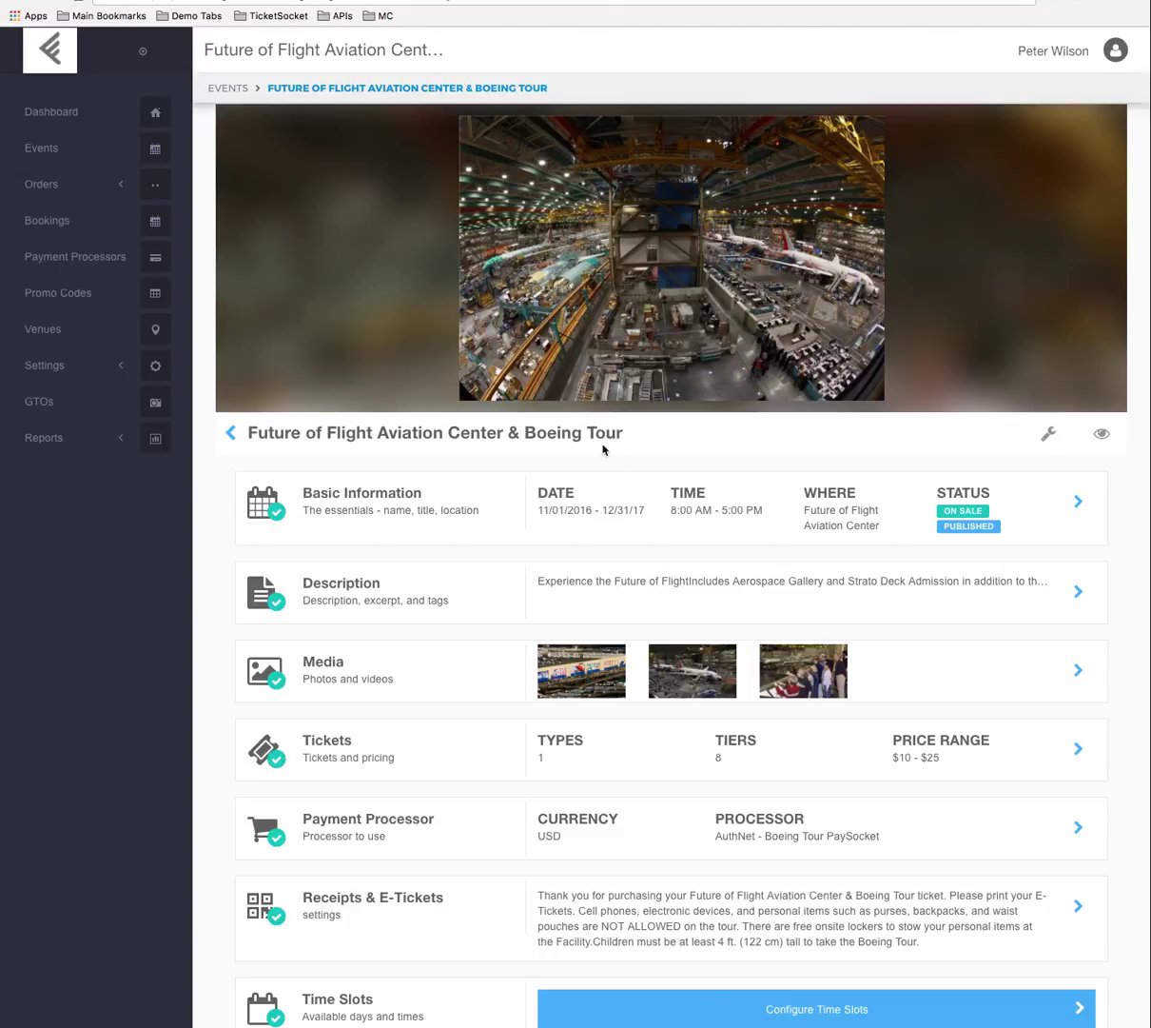
scroll(580, 471, down, 1)
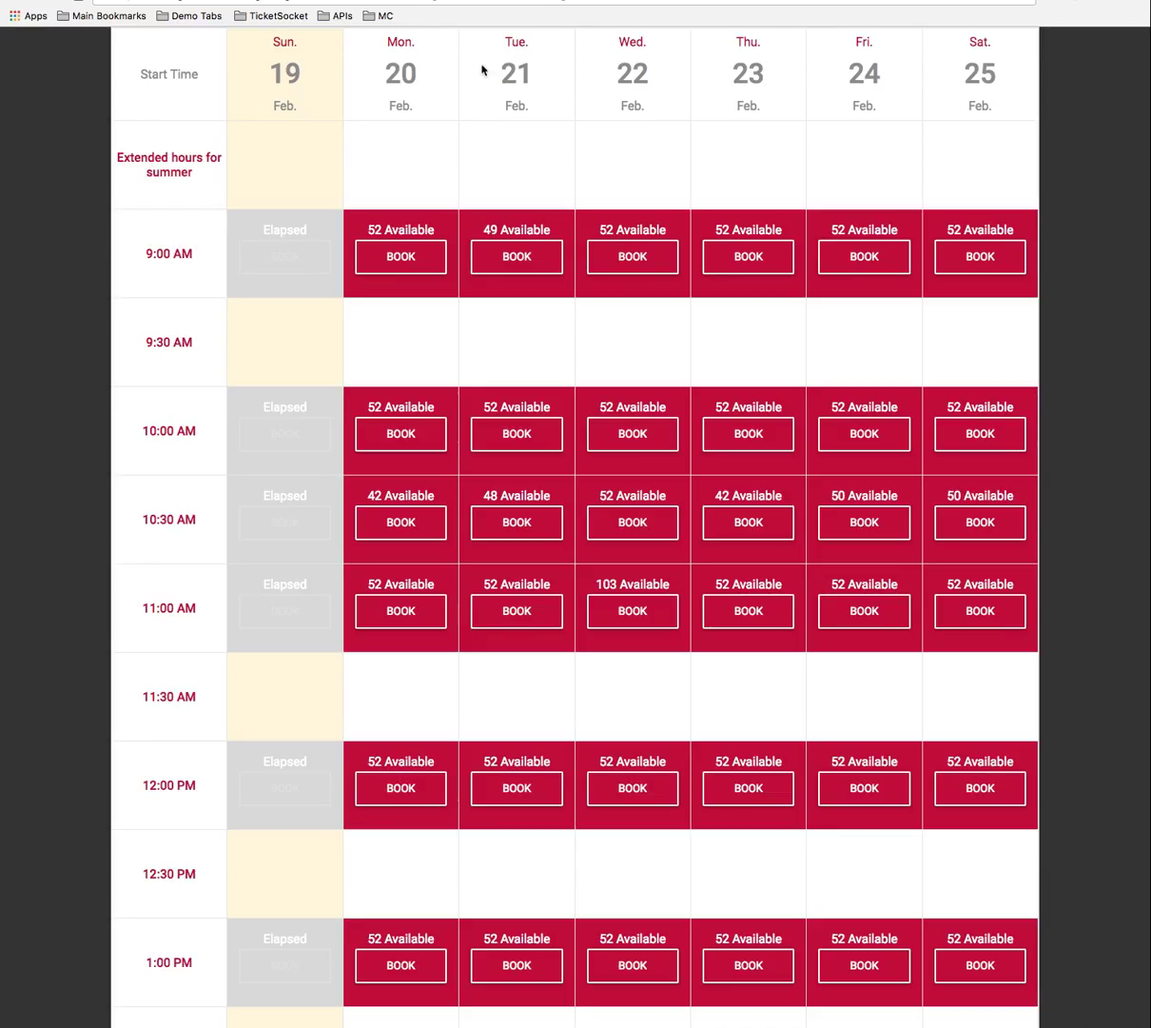
scroll(481, 72, up, 5)
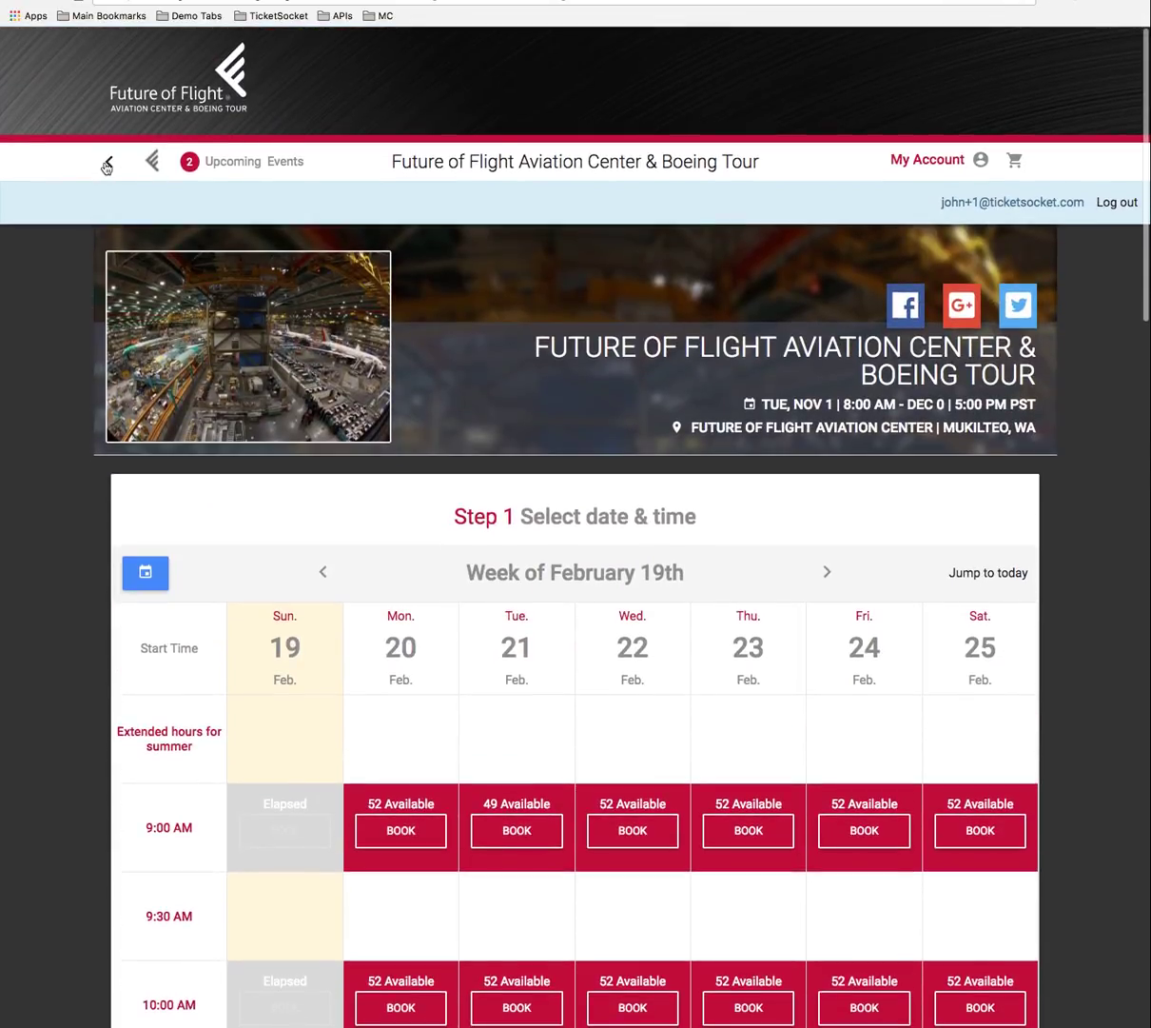
click(110, 164)
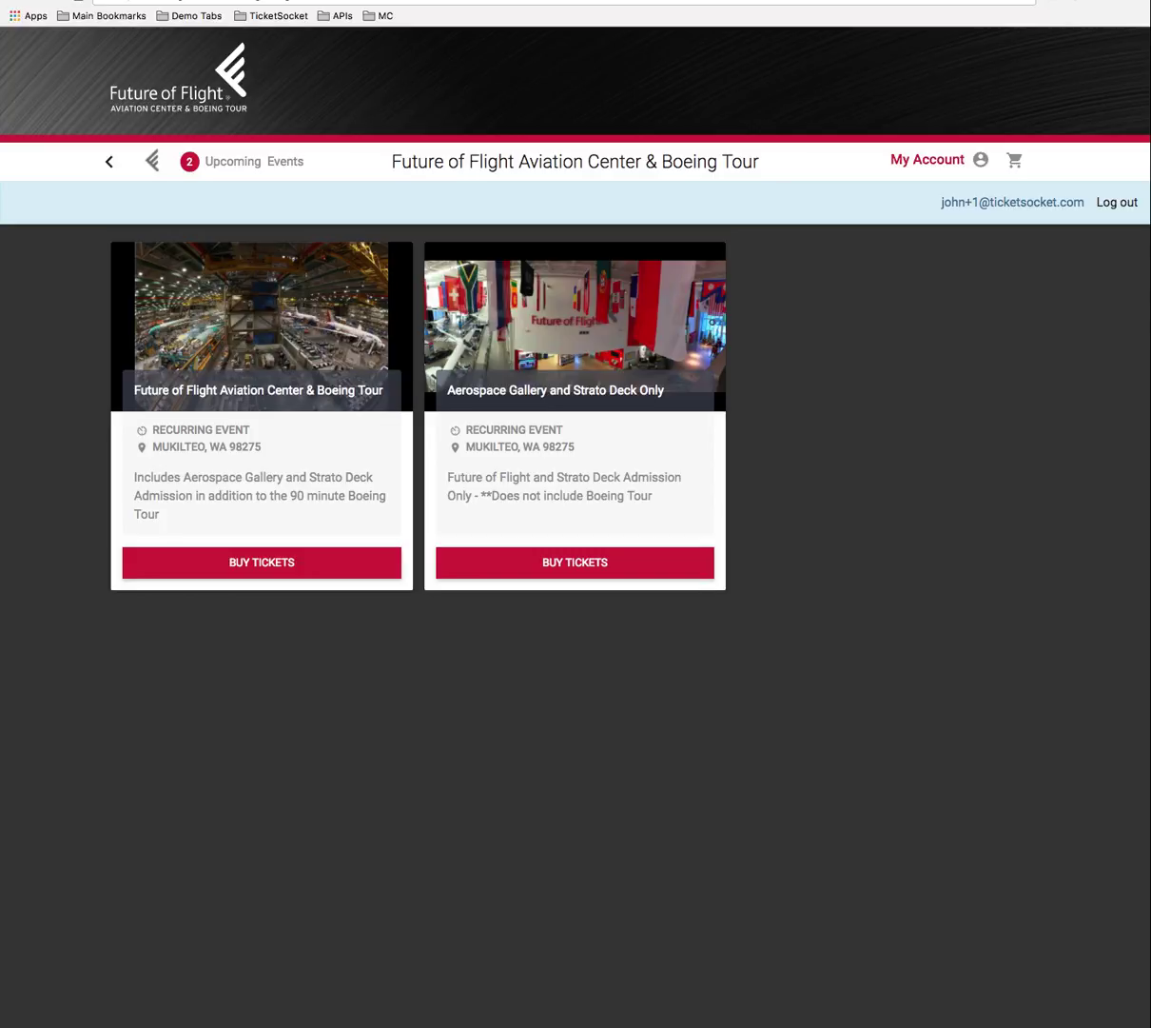
- Review the event's Basic Information in the admin site, including name, settings, venue and dates, and return to the event overview
click(362, 3)
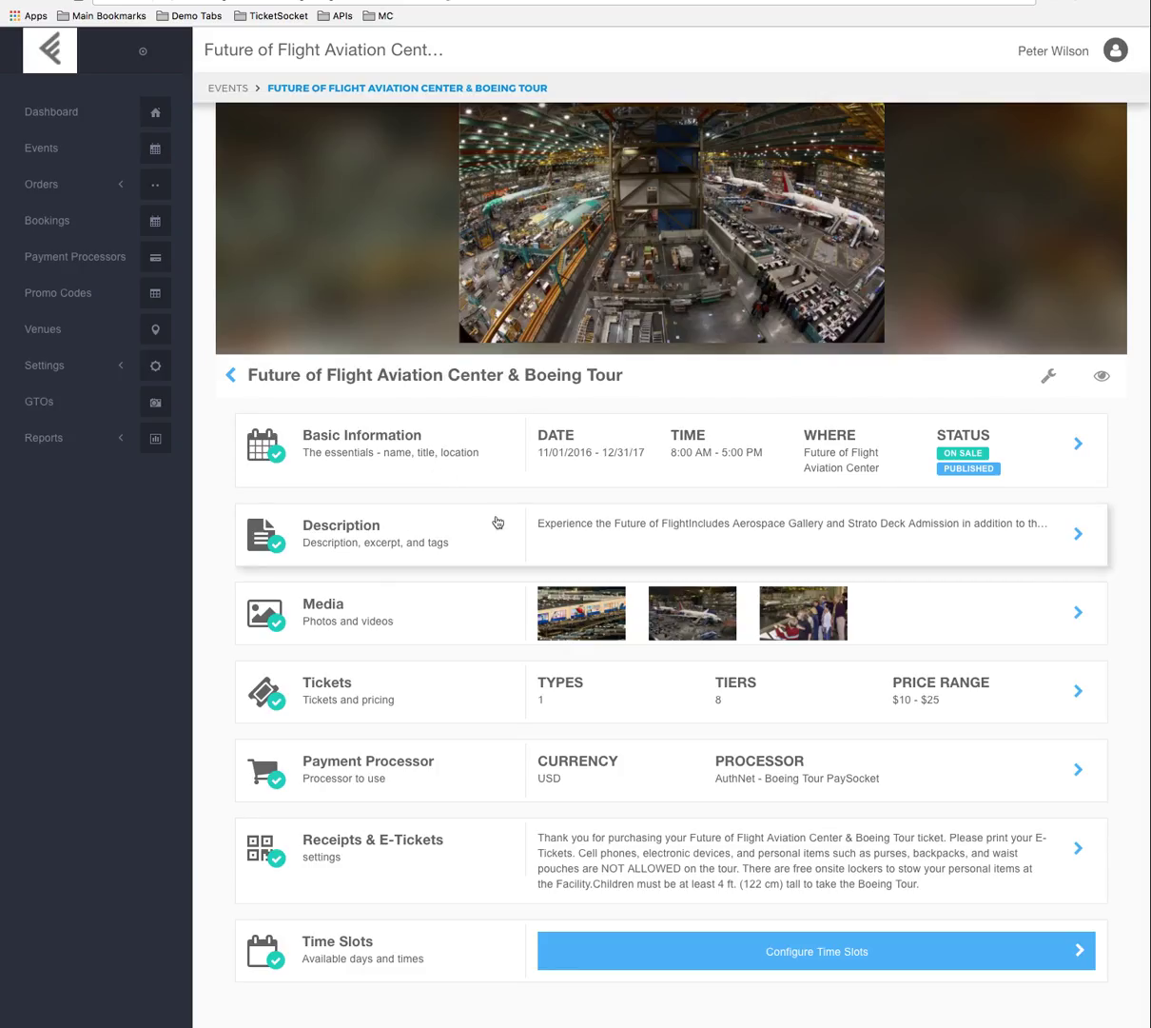
click(457, 449)
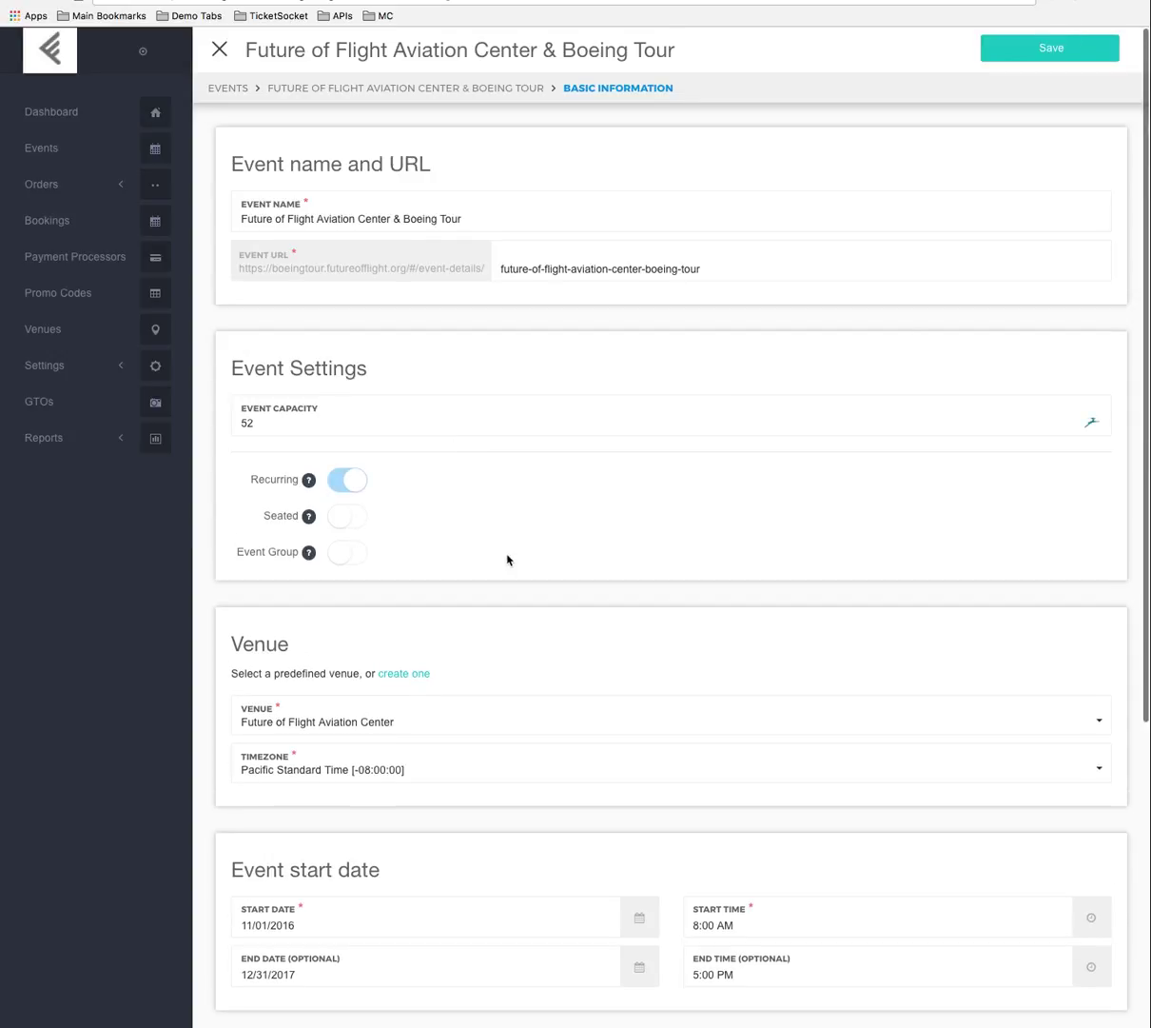
scroll(506, 558, down, 2)
scroll(503, 557, up, 3)
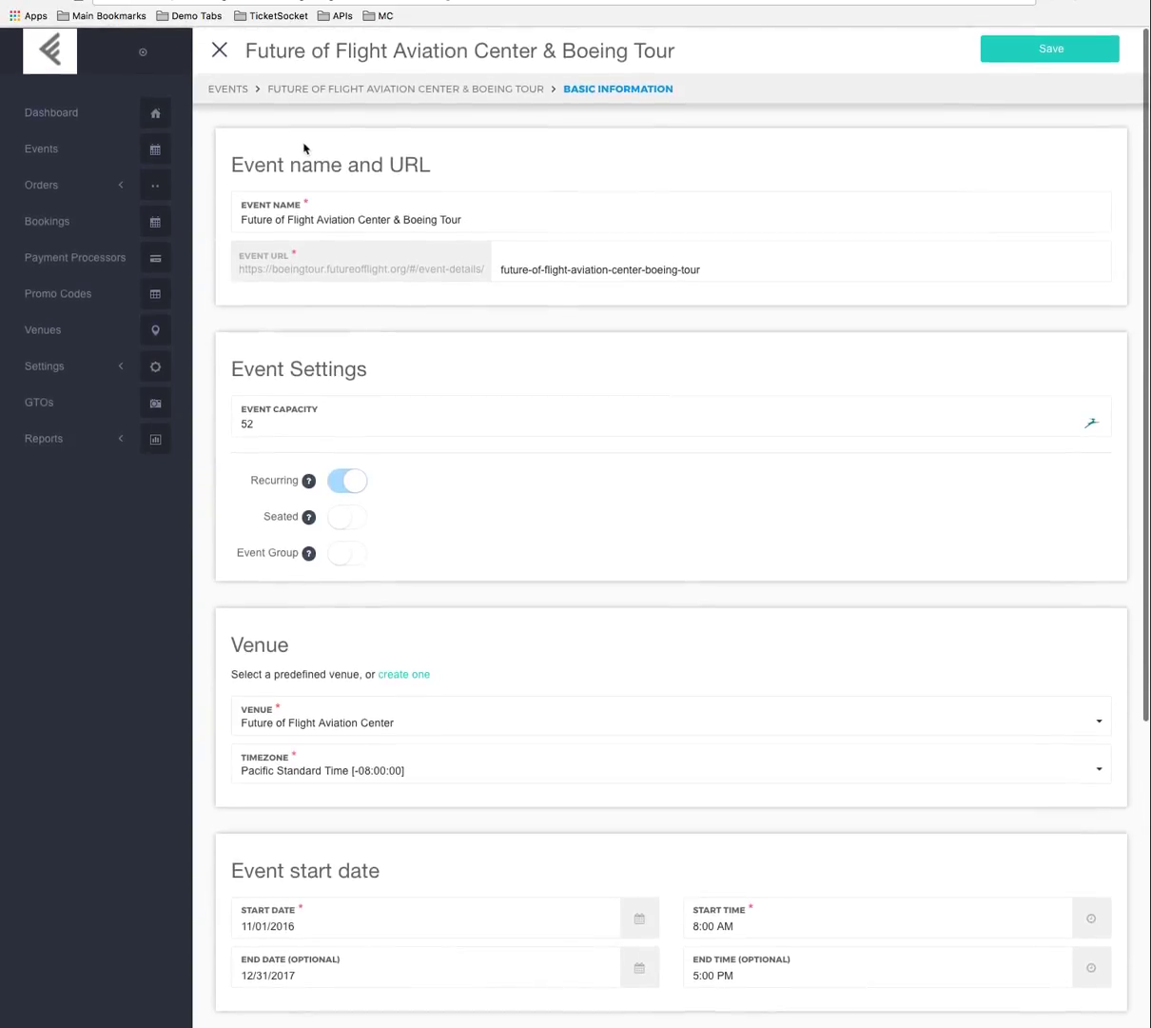
drag(476, 218, 290, 216)
click(485, 223)
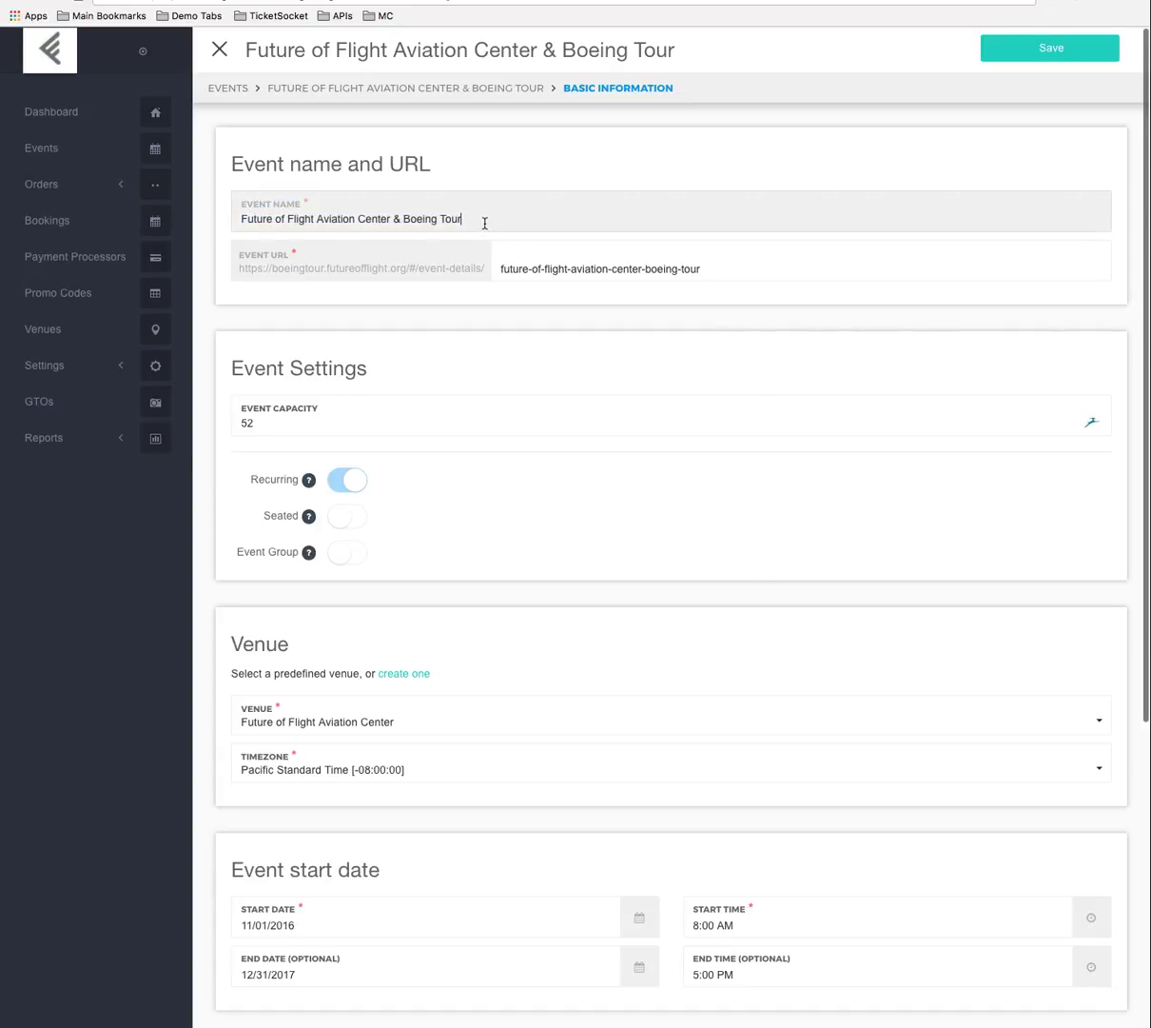
click(481, 88)
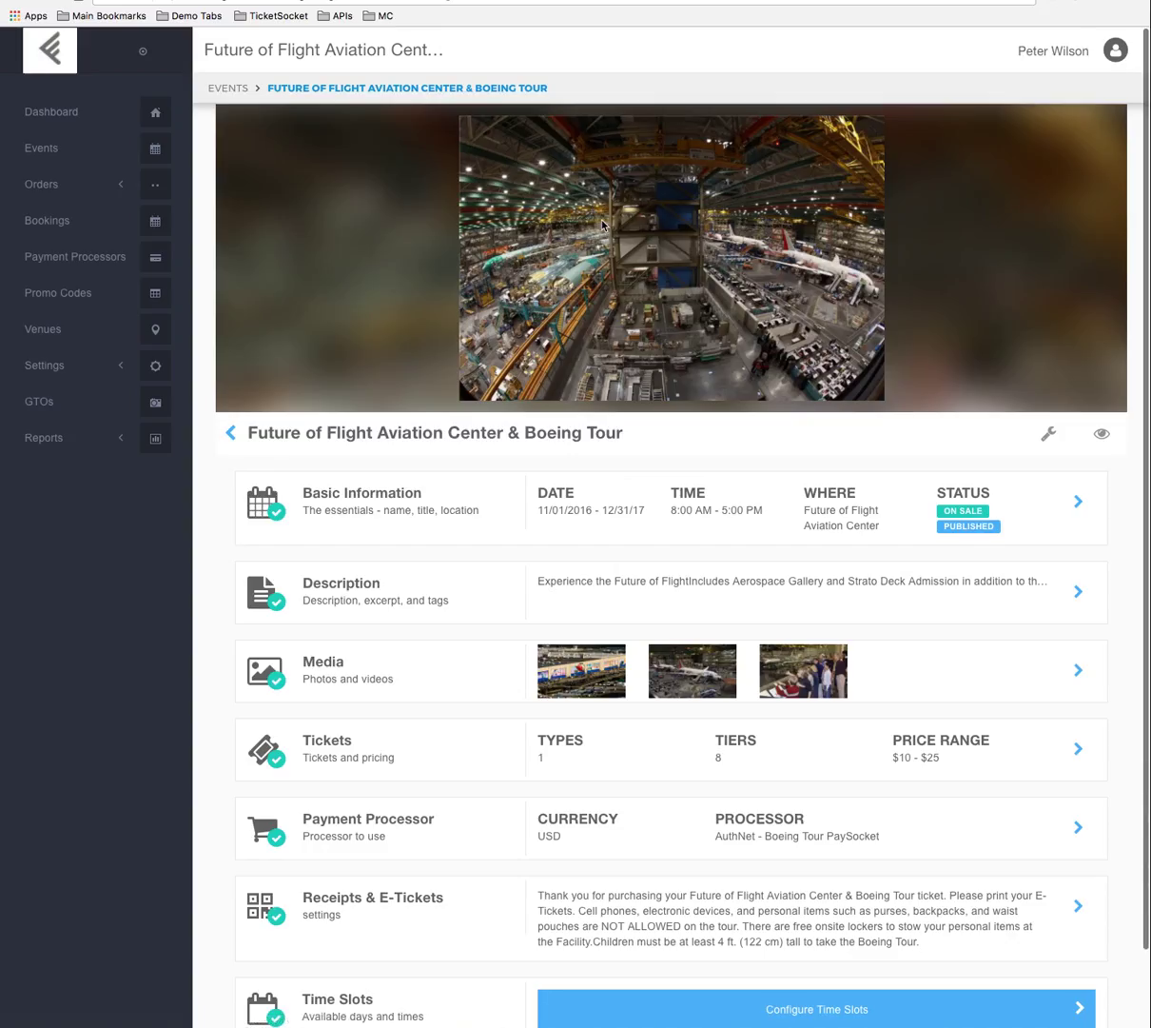
- Open the event's Description section, enlarge the description editor to show the full text, and review the description and excerpt
click(590, 574)
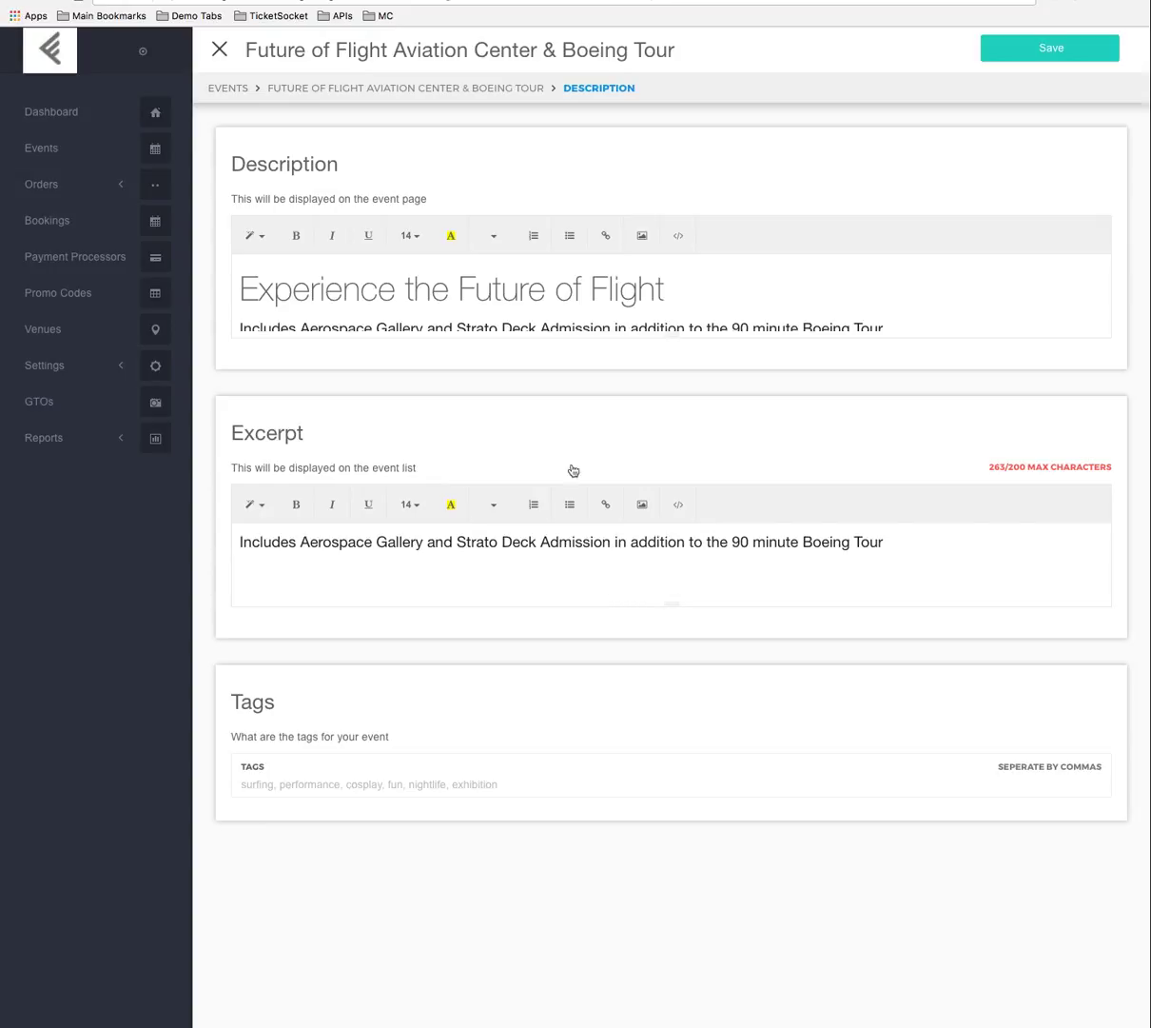
drag(664, 337, 673, 562)
drag(892, 435, 445, 344)
drag(926, 812, 409, 747)
drag(244, 693, 402, 703)
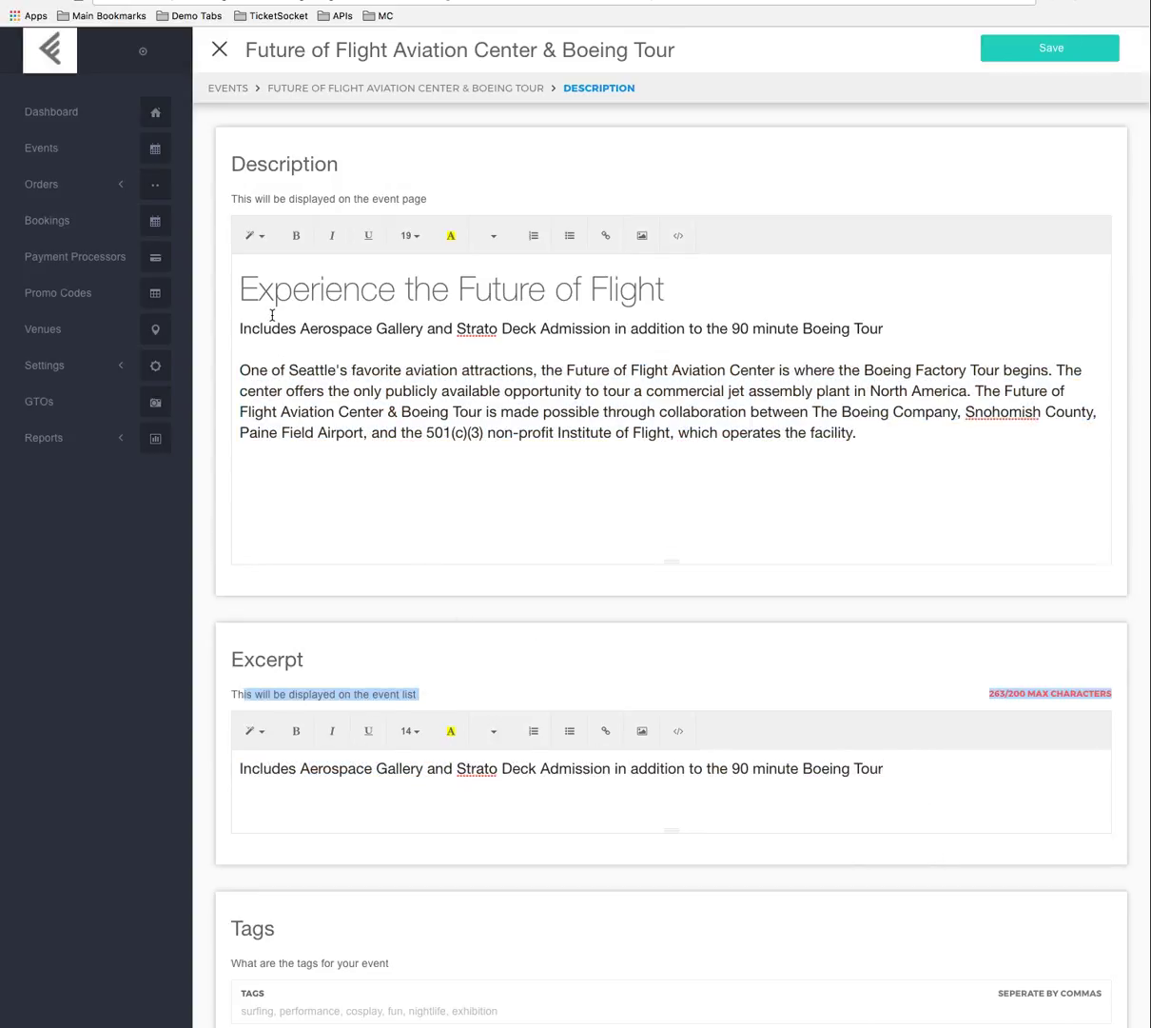
drag(240, 328, 509, 371)
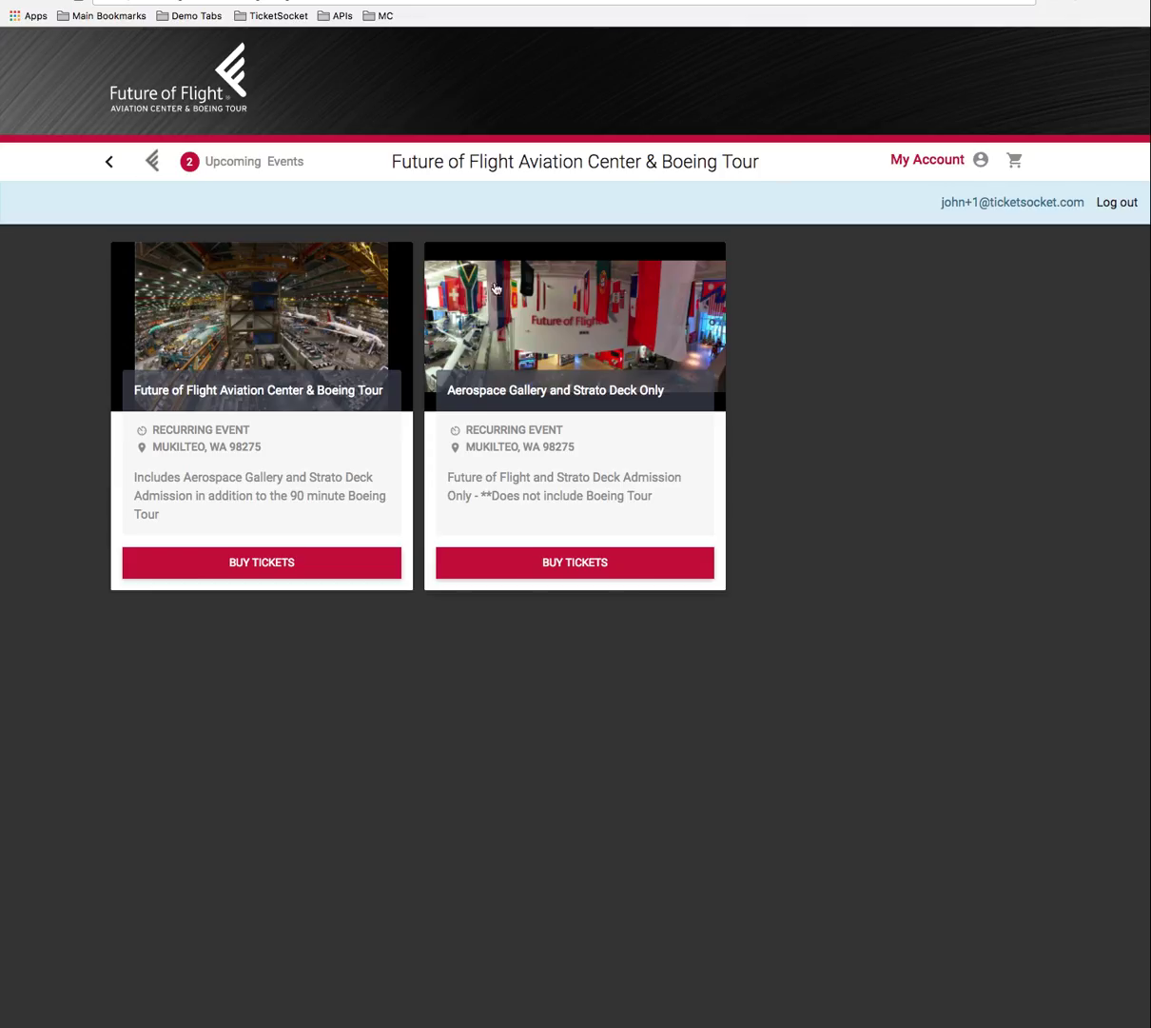
- Open the Boeing Tour's public event page from the event list and examine its Description section
click(260, 381)
scroll(475, 685, down, 4)
scroll(491, 682, down, 15)
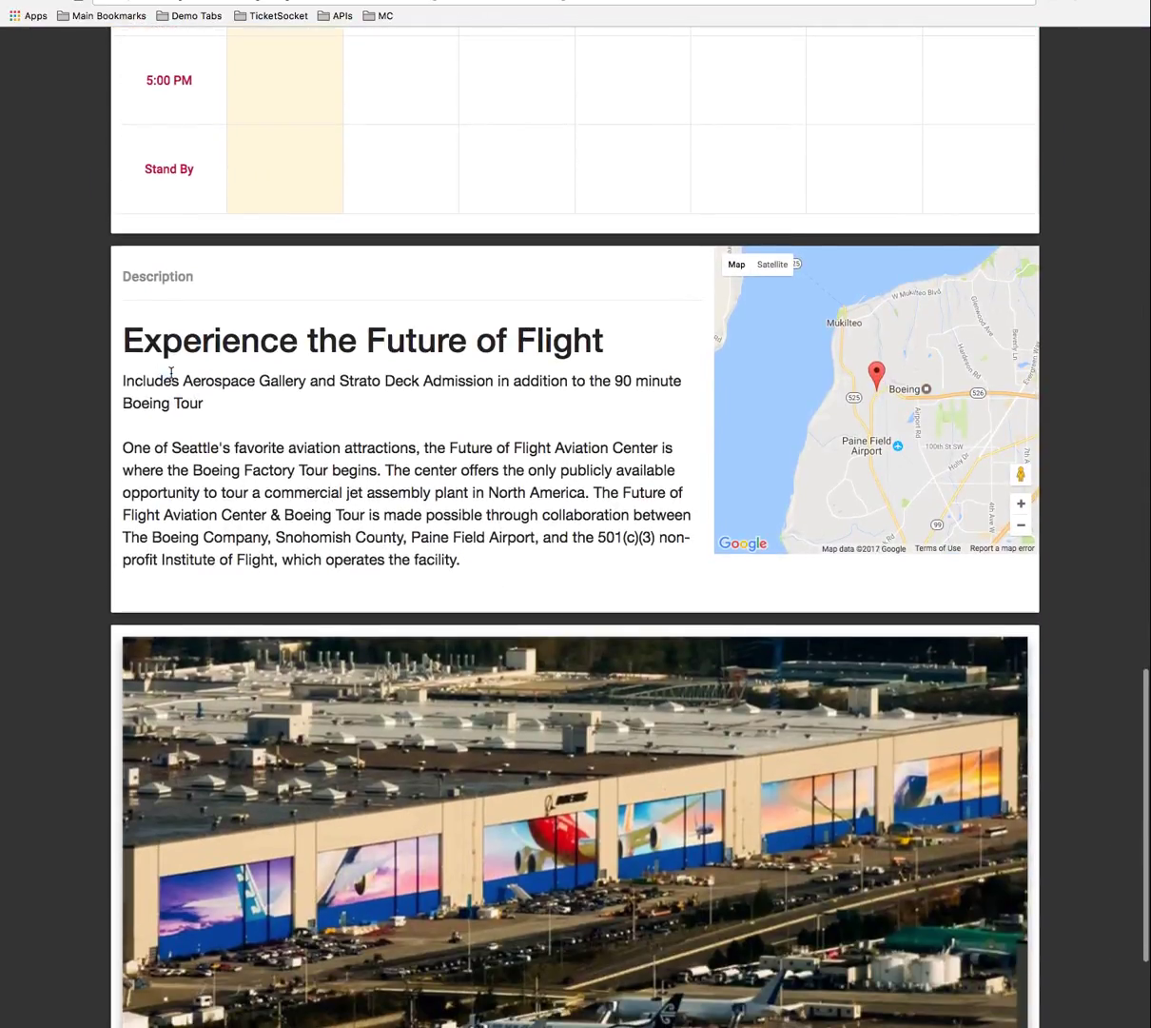
drag(171, 373, 568, 602)
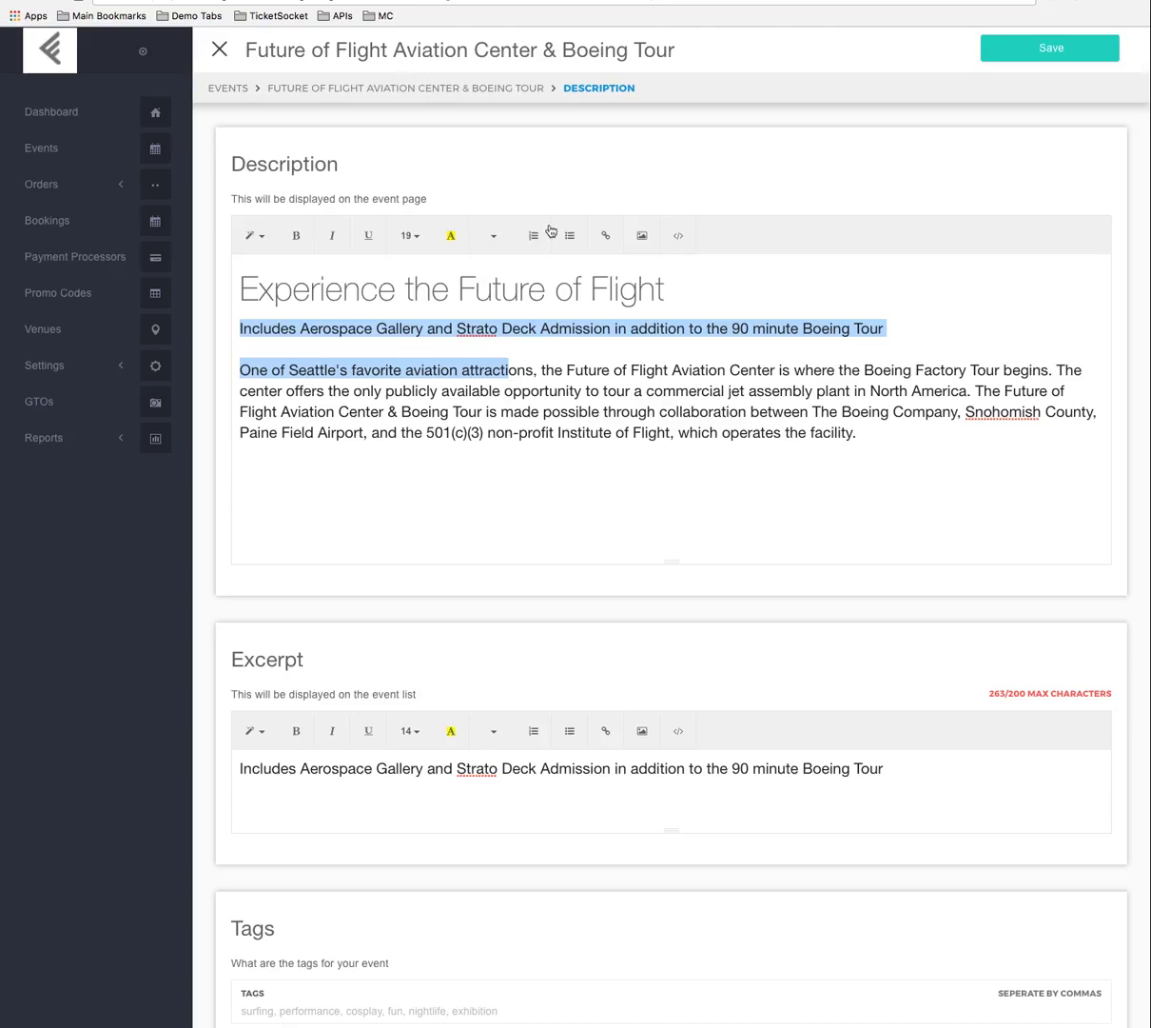
- Leave the event's Description section in the admin site and open its Media section
click(515, 190)
click(405, 89)
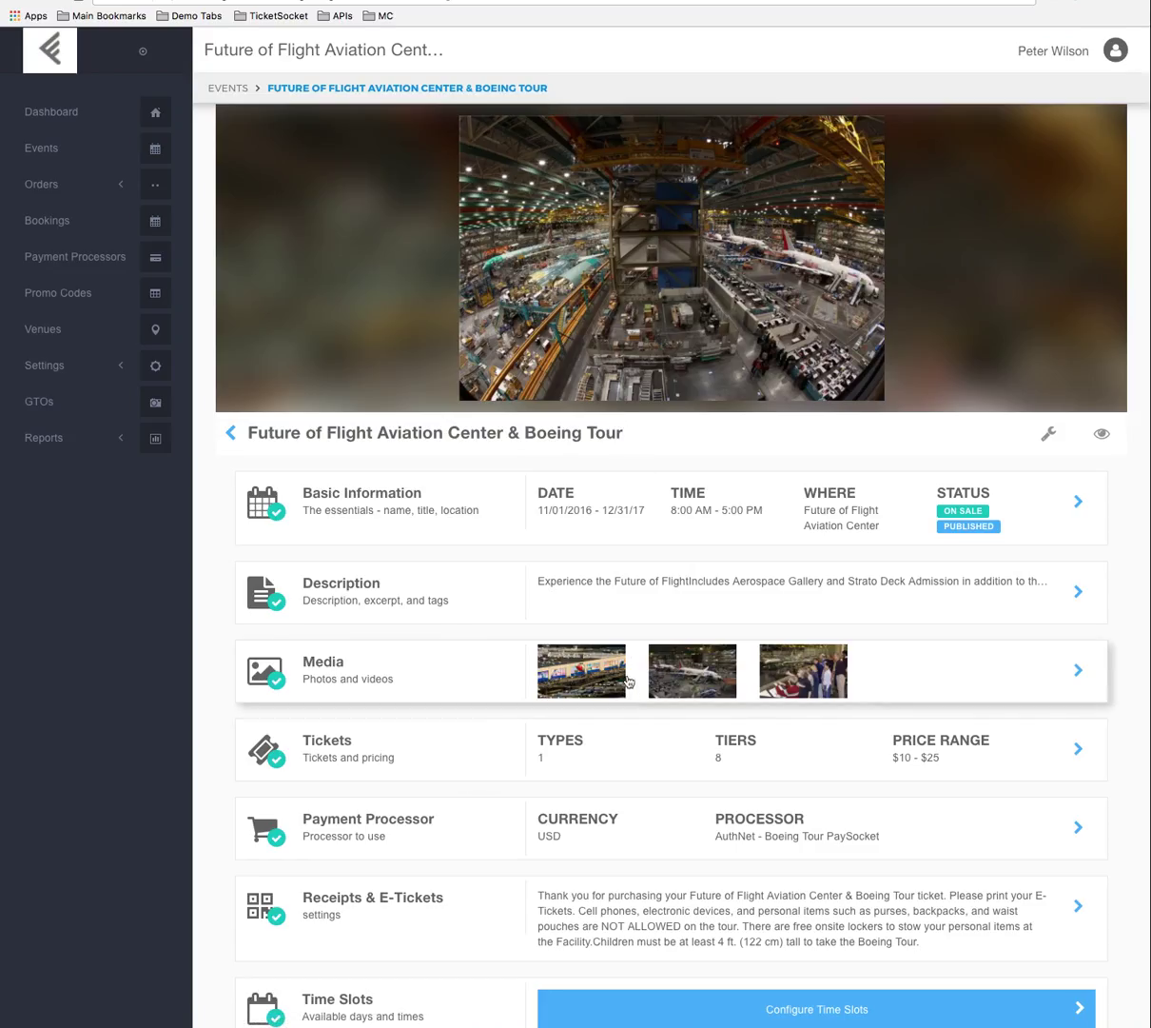
click(450, 663)
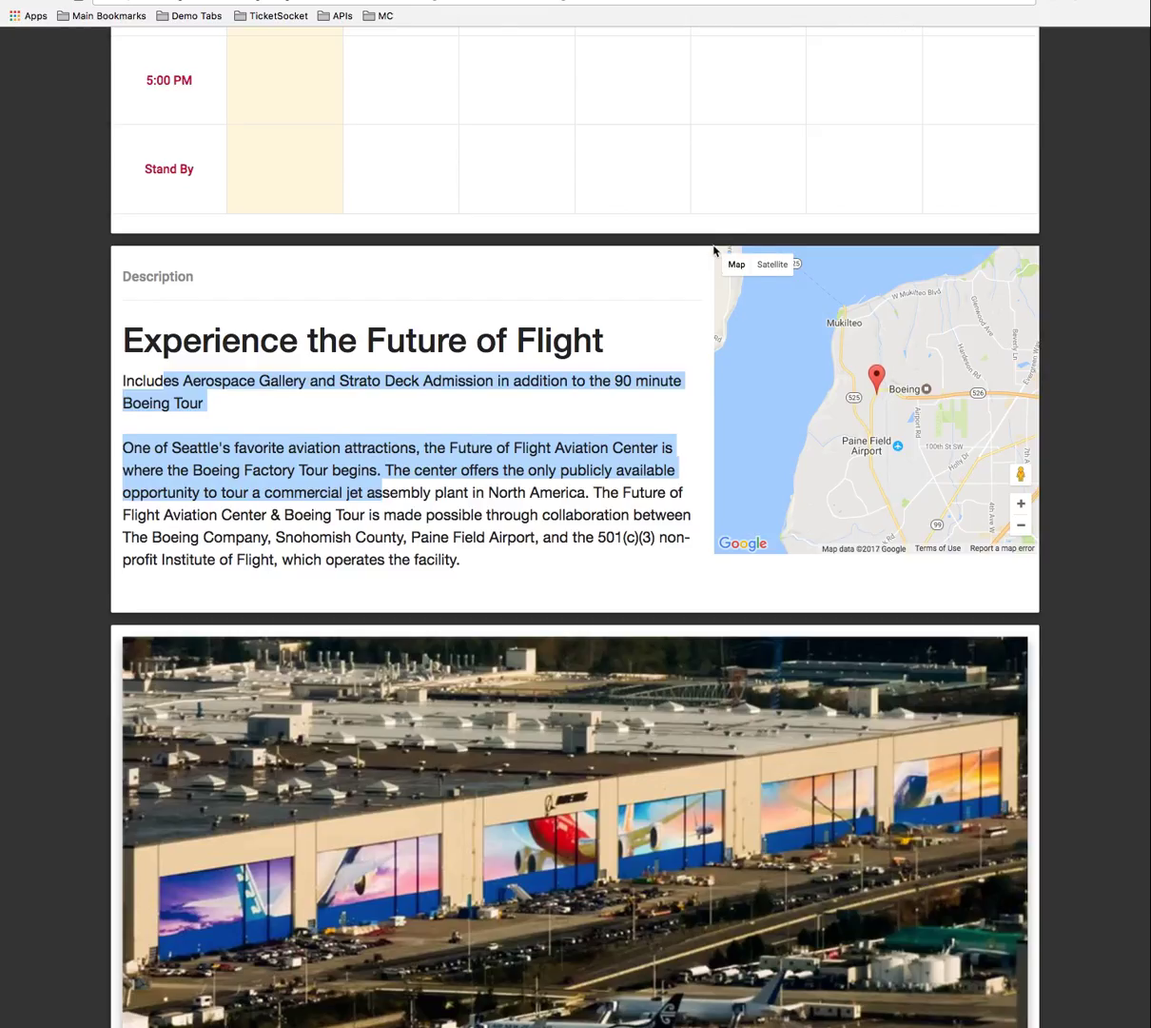
- Examine the photo gallery below the description on the public event page, showing its different pictures
scroll(539, 766, down, 3)
click(591, 927)
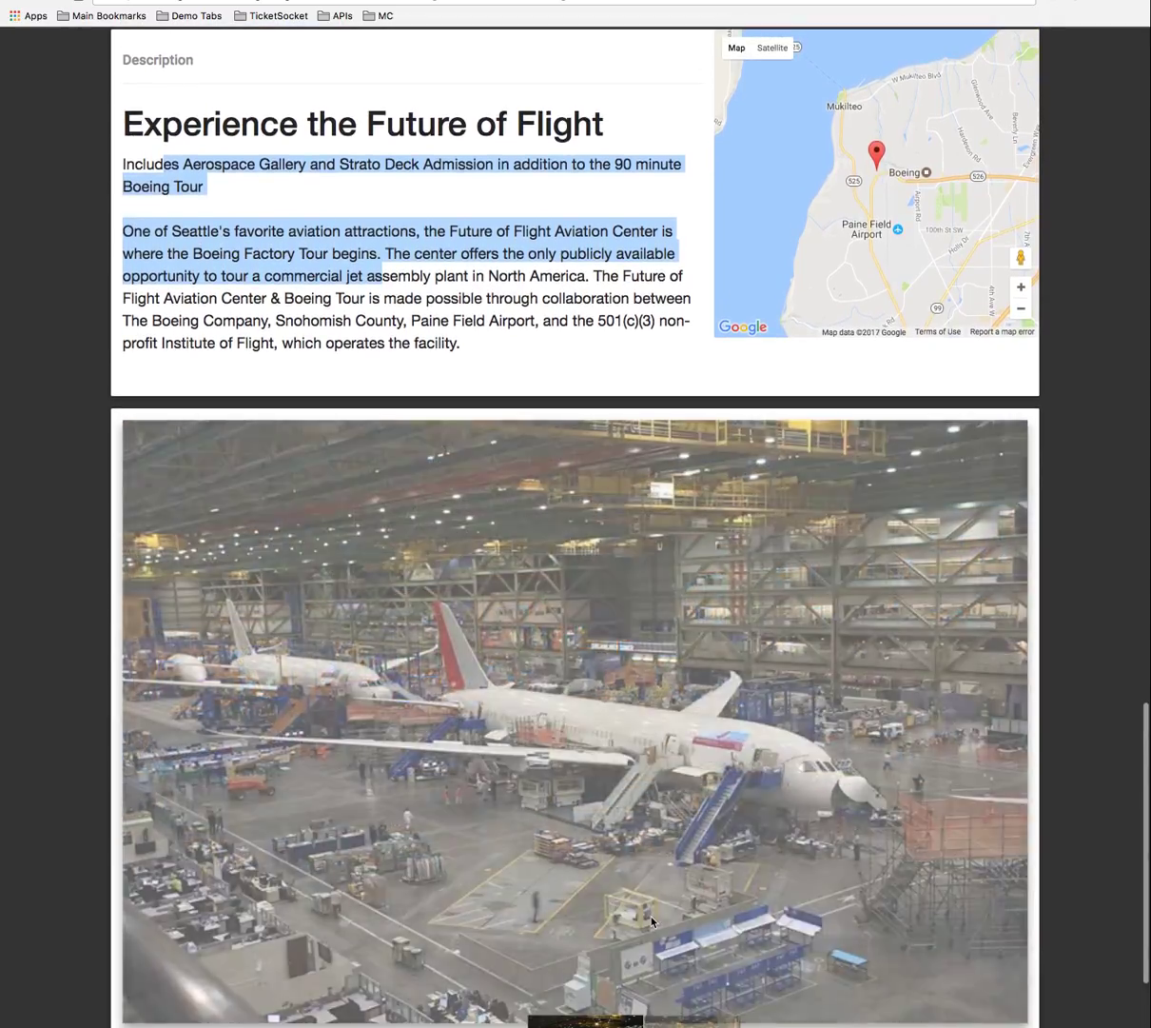
click(619, 885)
scroll(624, 919, down, 3)
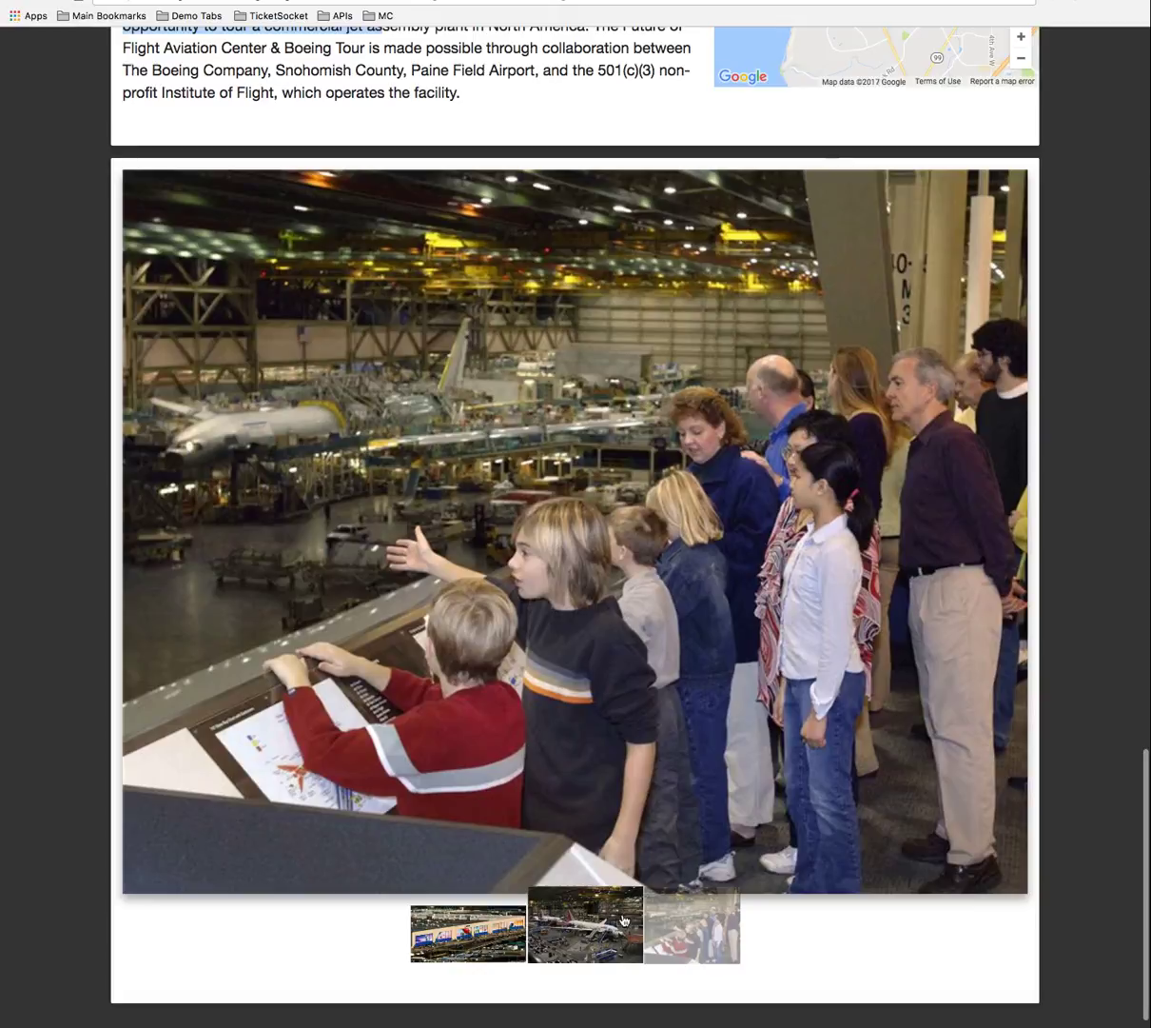
click(521, 929)
scroll(522, 930, up, 5)
click(575, 443)
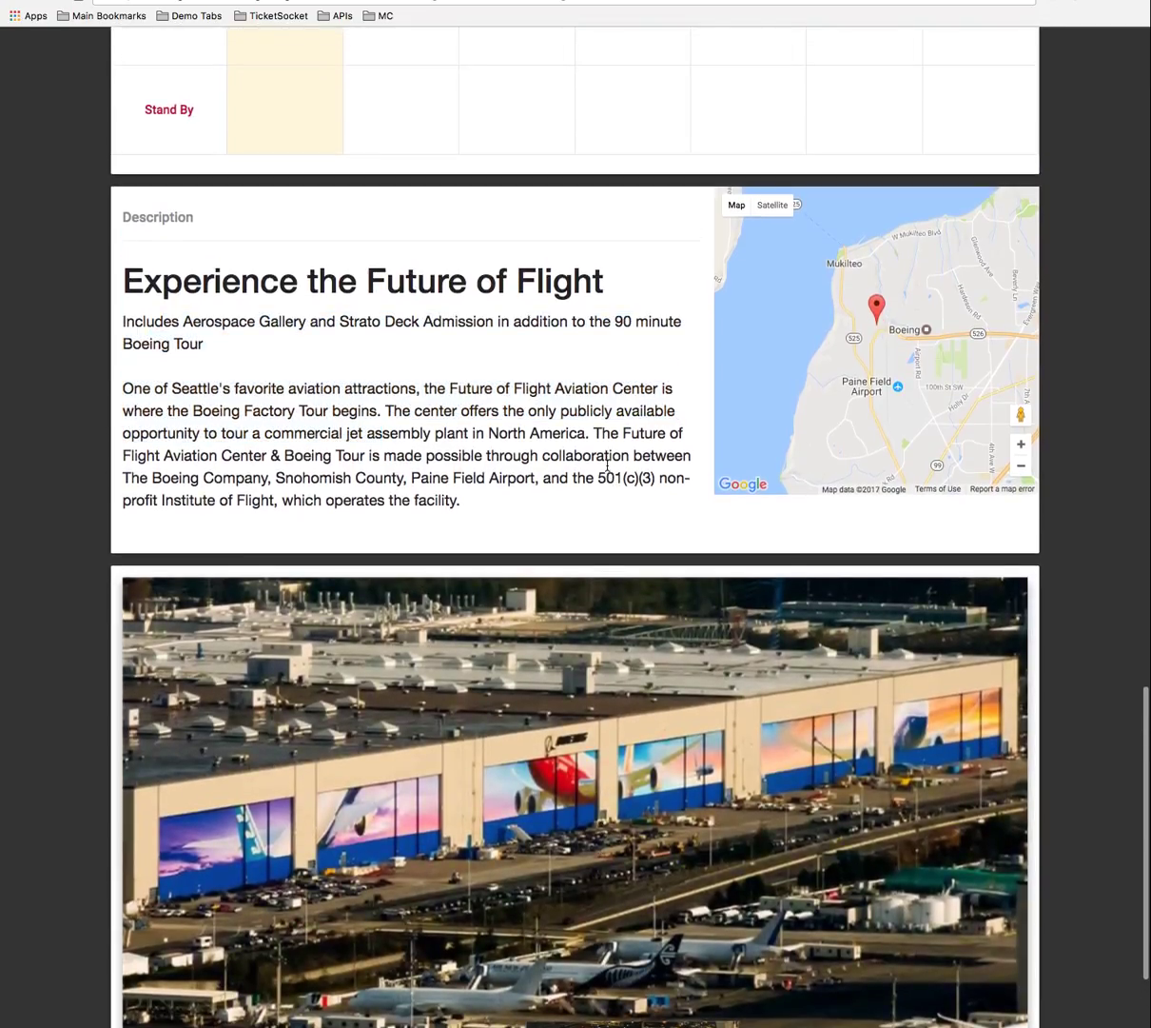
scroll(606, 491, up, 10)
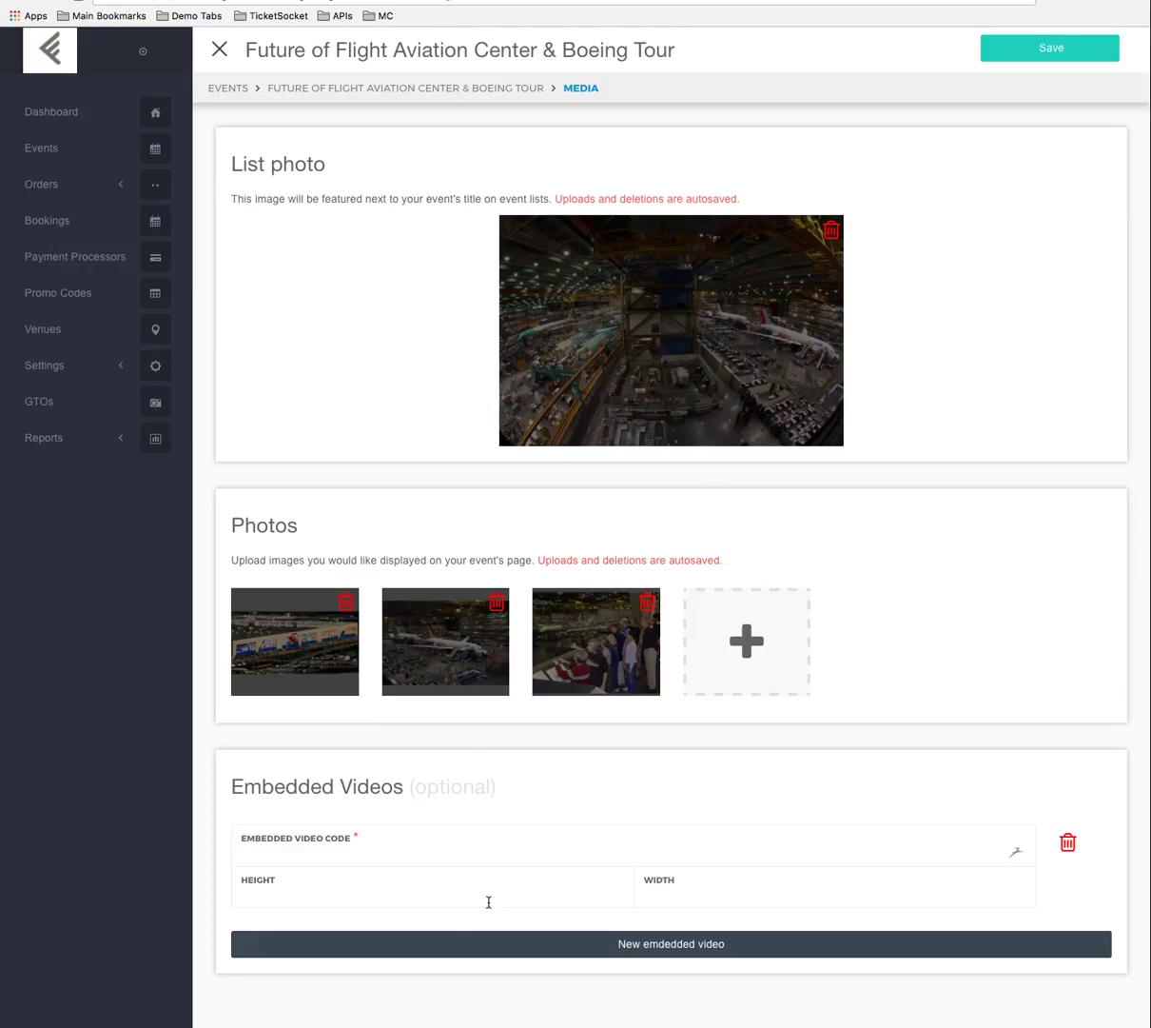
- Leave the Media section, open the event's Tickets overview, and review the on-sale and hidden pricing tiers
click(470, 87)
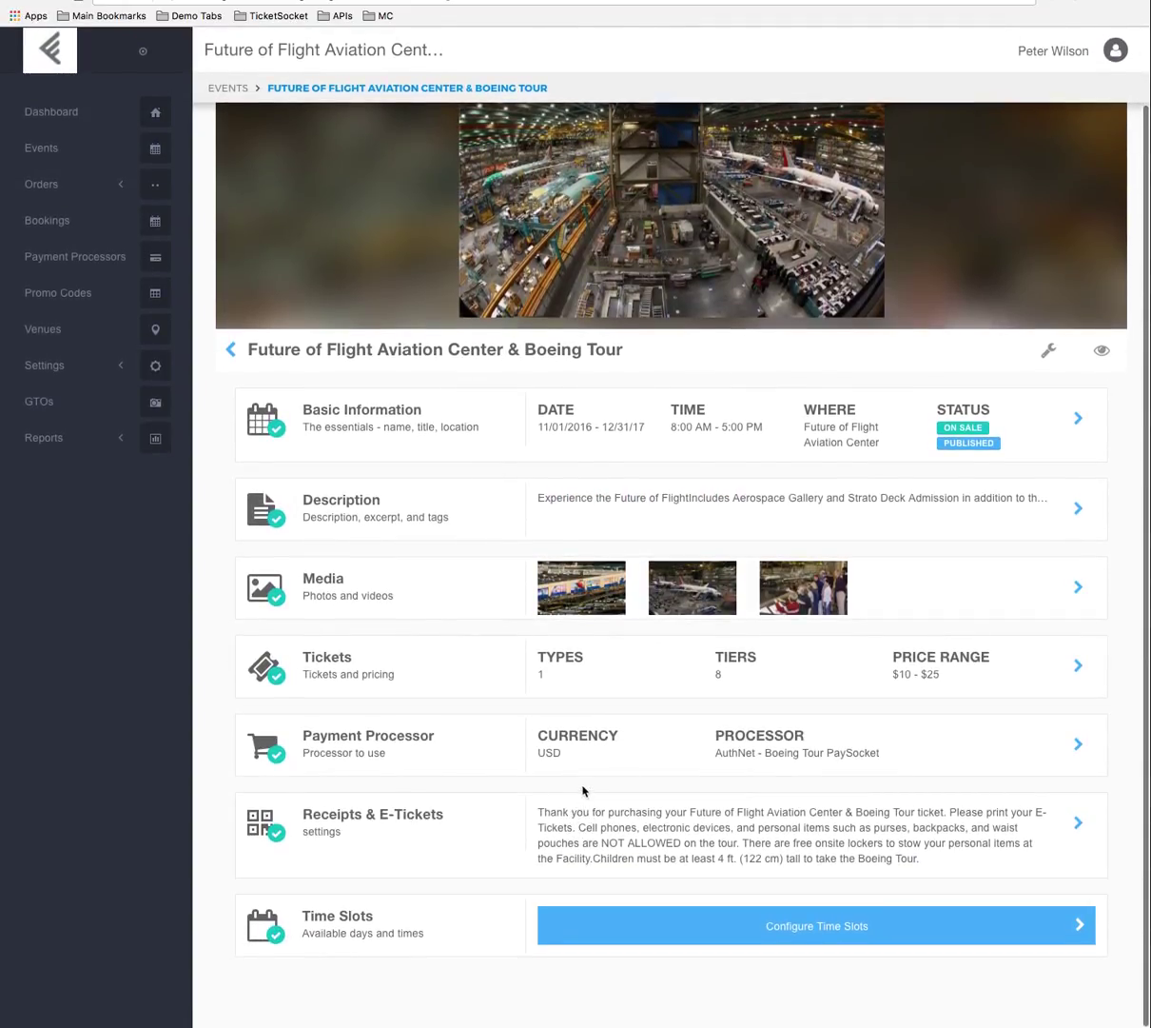
click(643, 675)
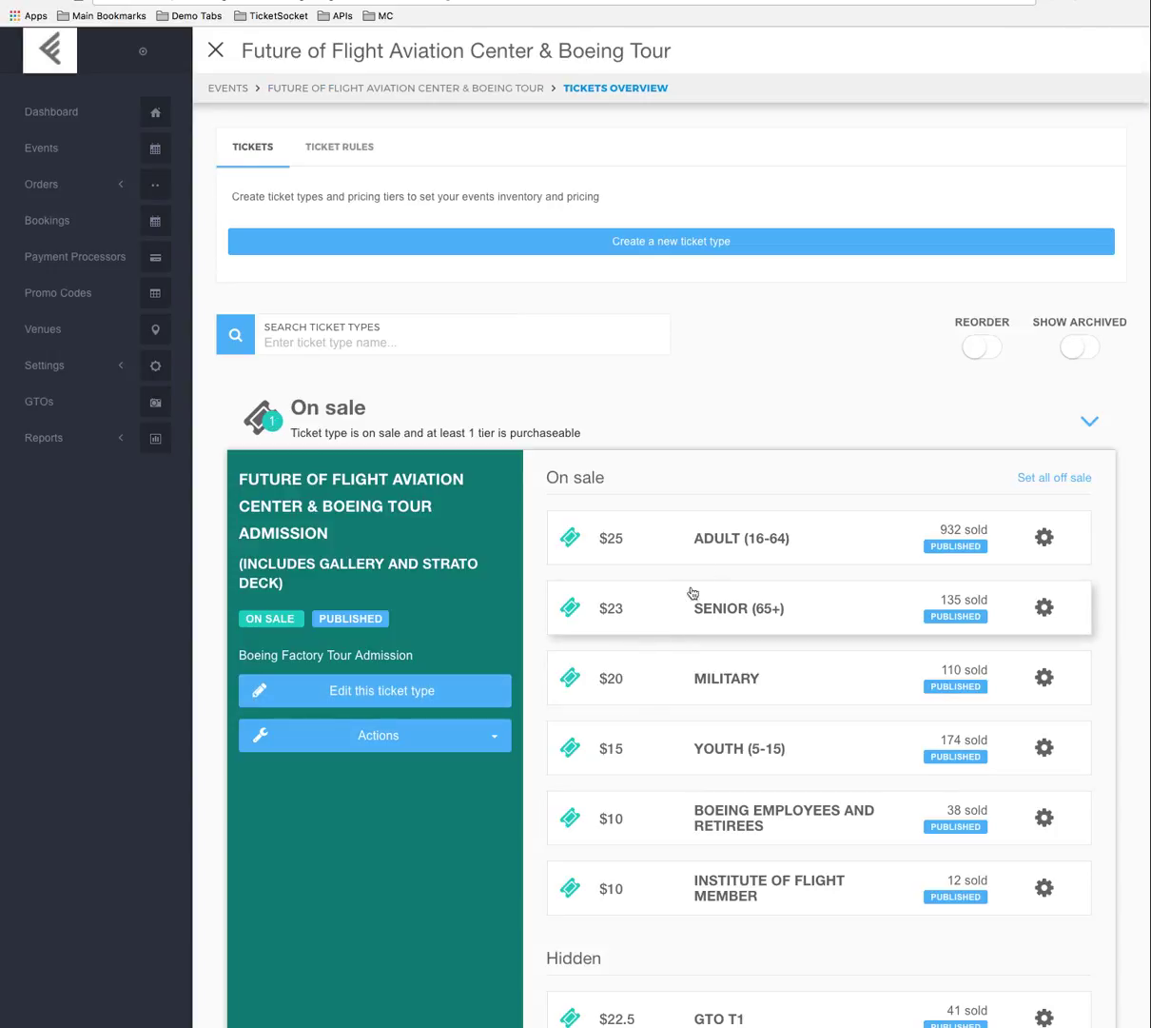
scroll(612, 478, down, 1)
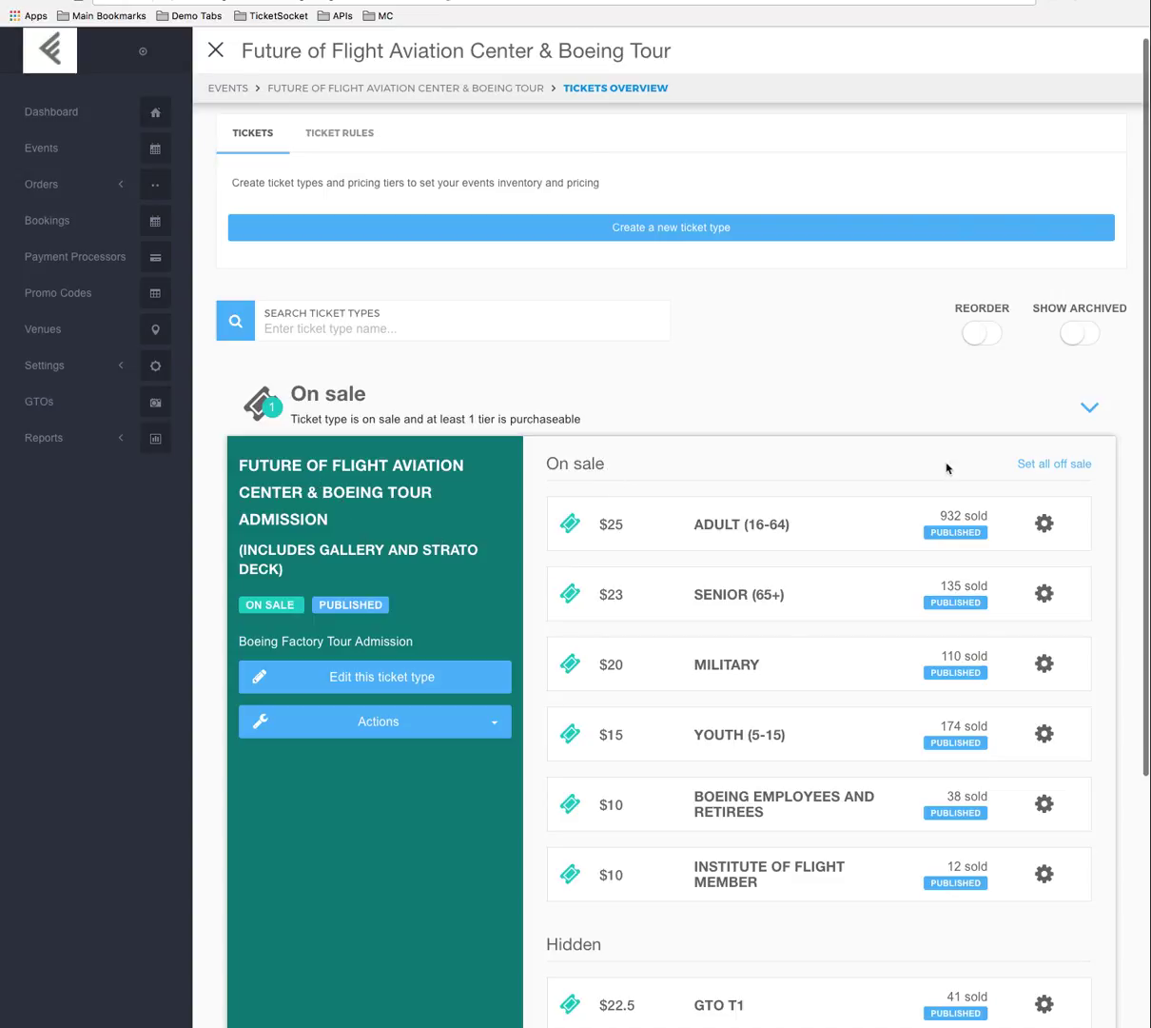
scroll(807, 407, down, 2)
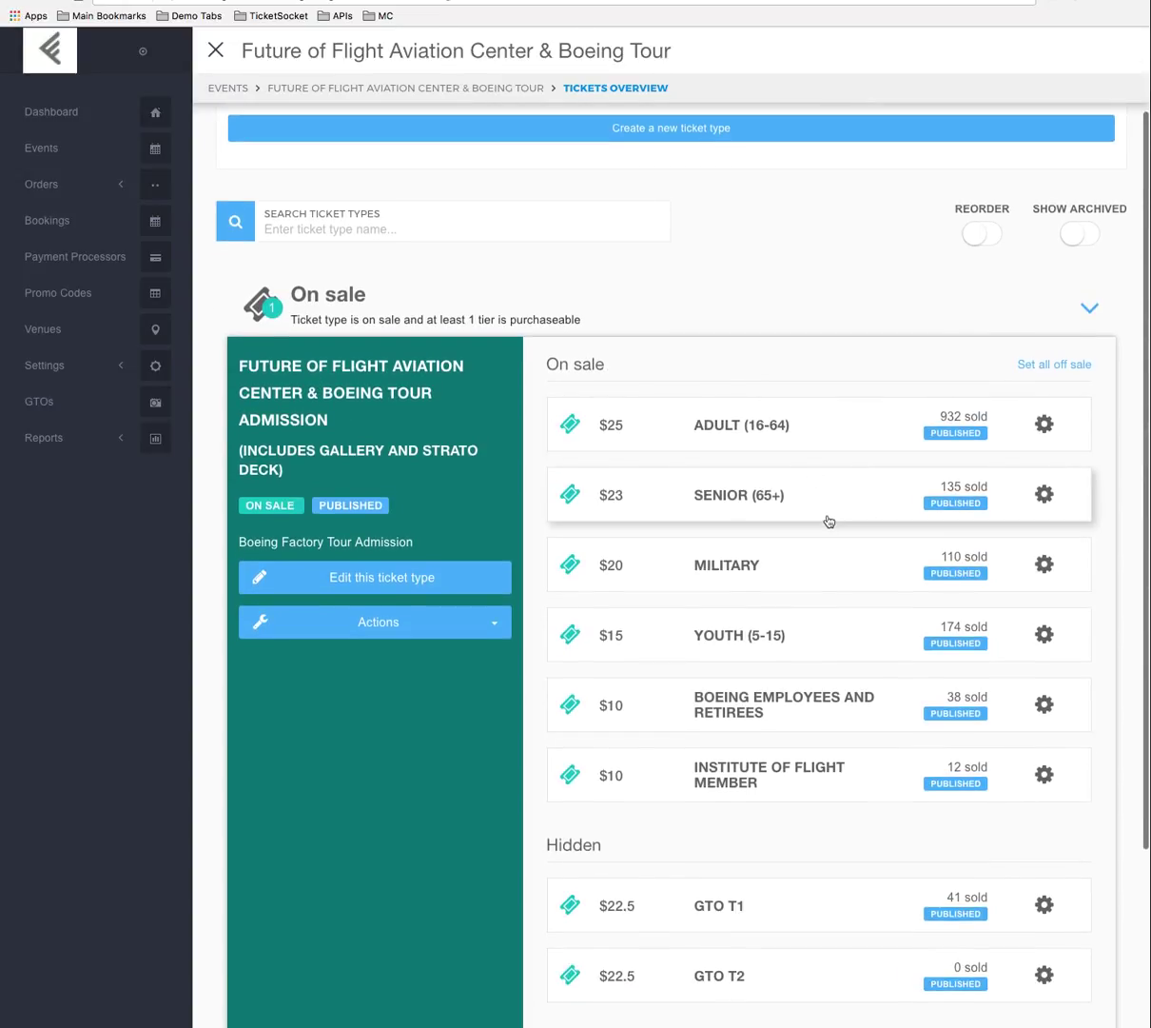
scroll(817, 597, down, 1)
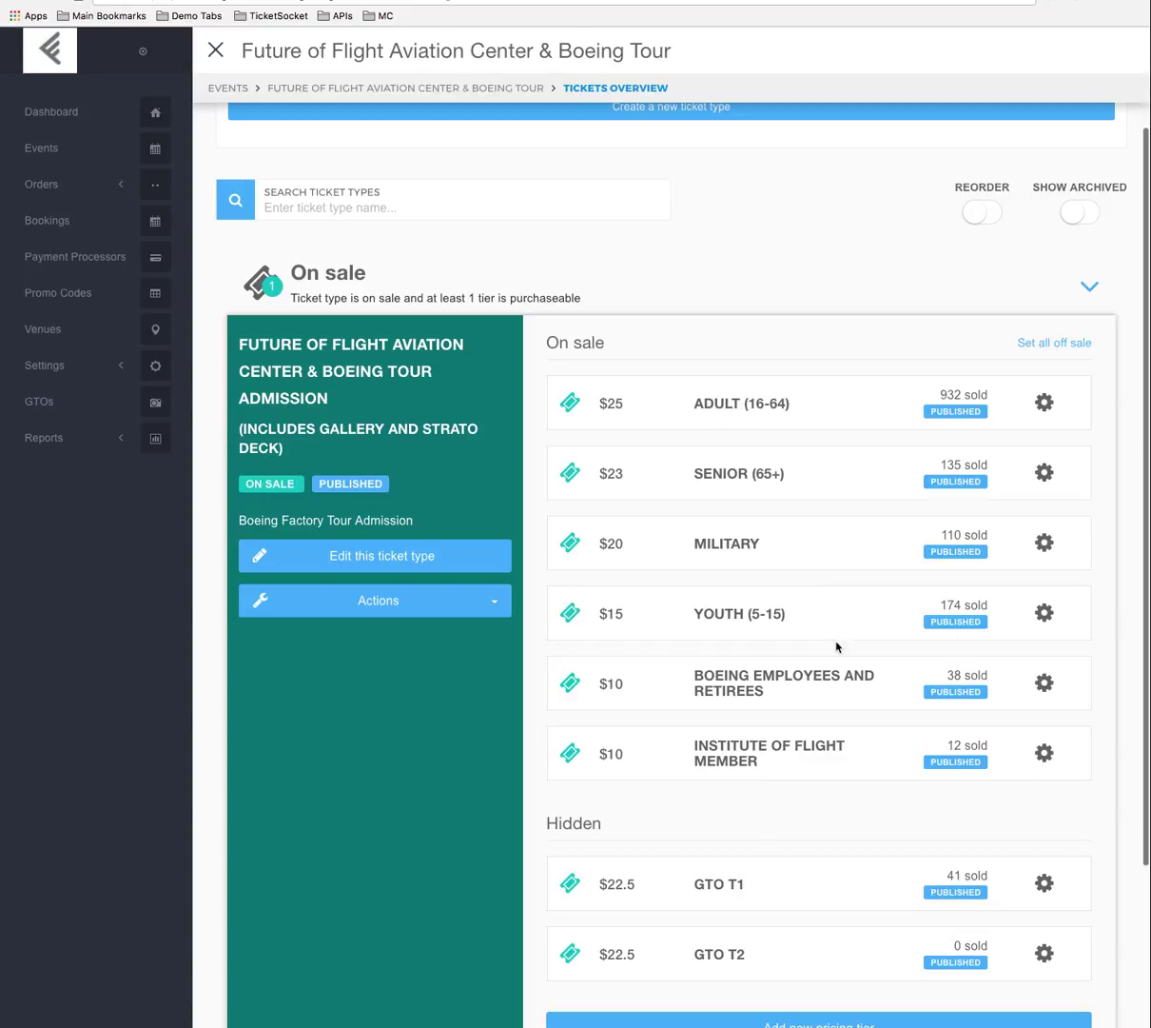
scroll(830, 668, down, 1)
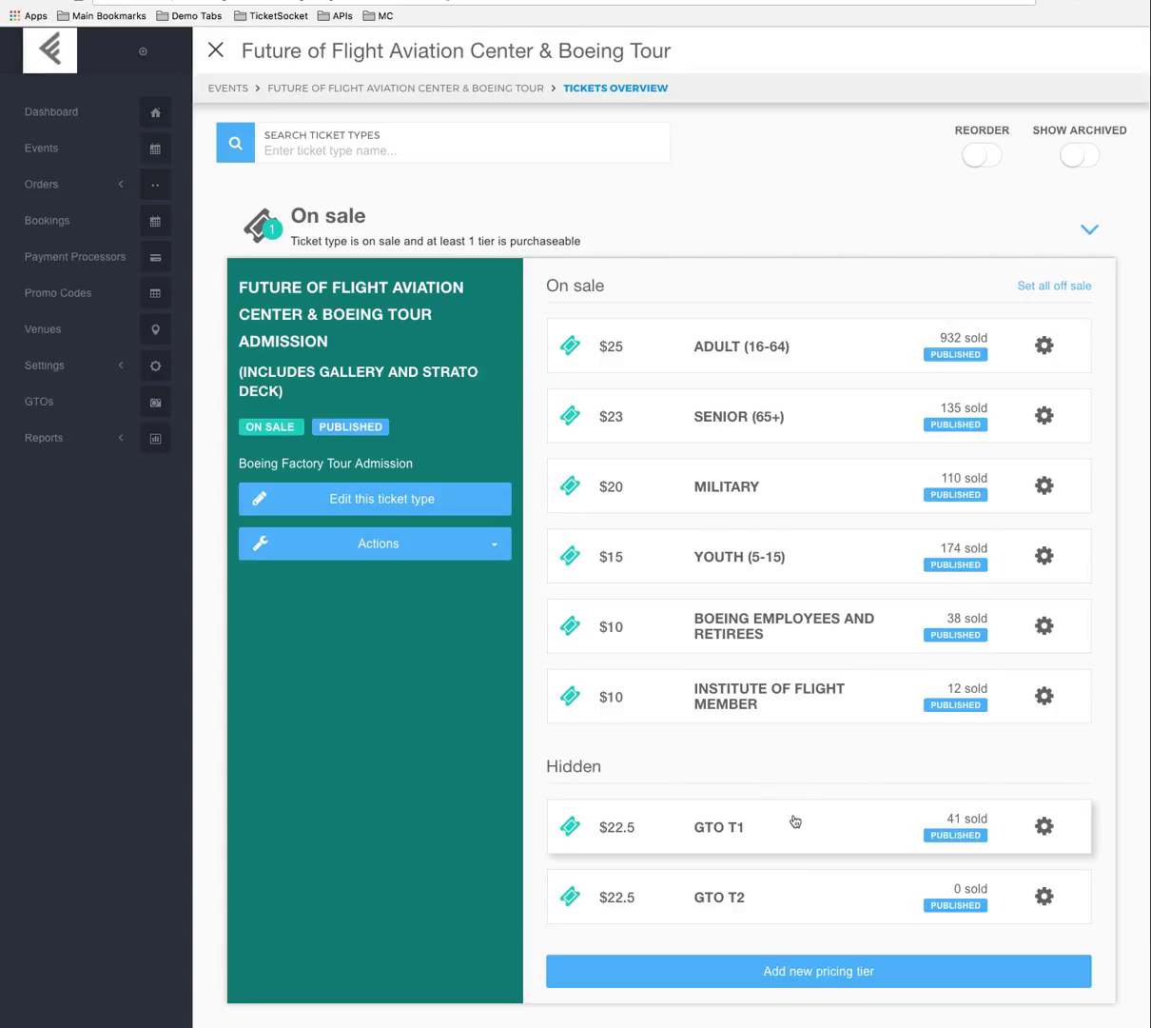
drag(601, 766, 547, 767)
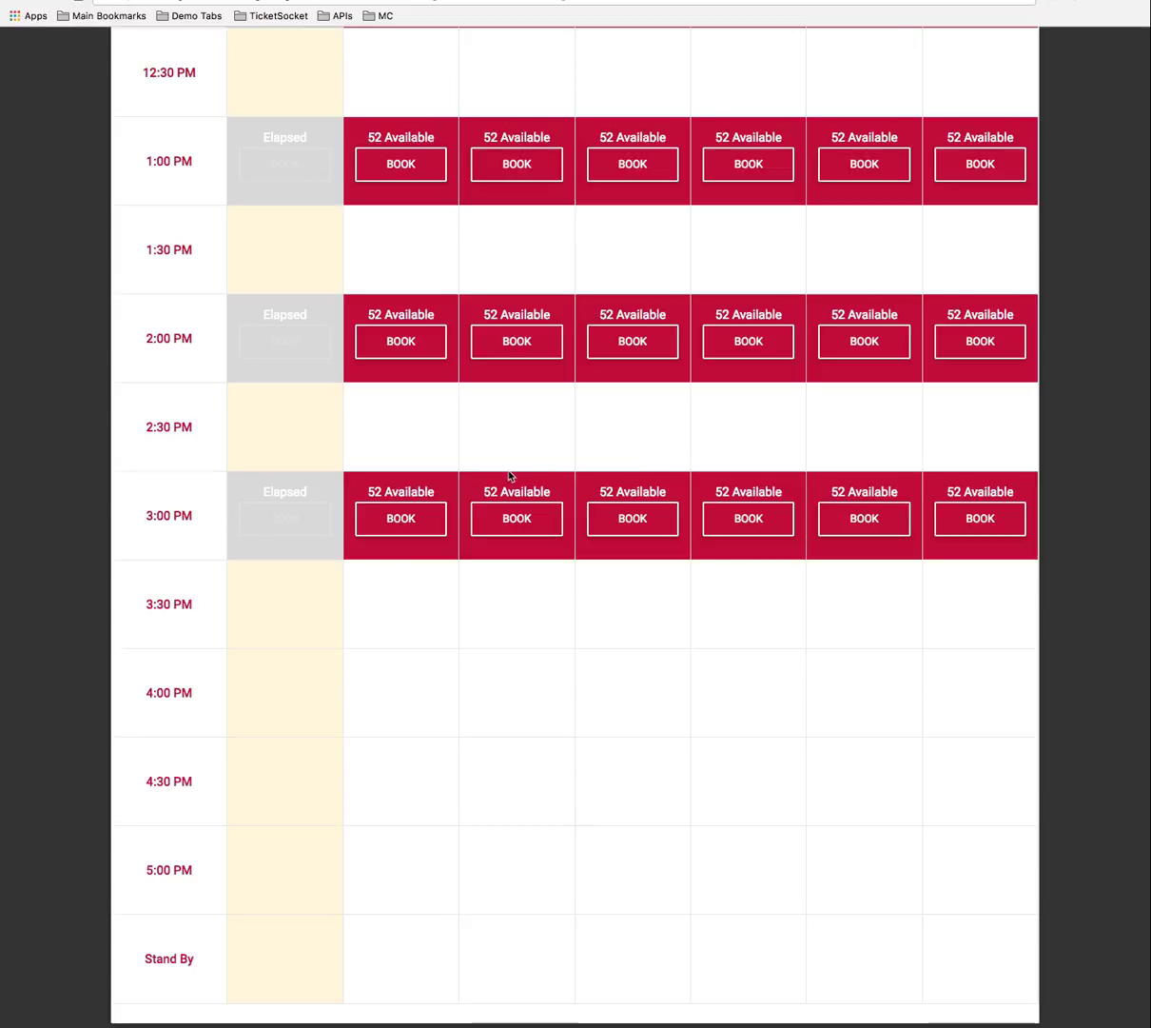
- Open the booking for Tuesday, February 21 at 1:00 PM on the public page and examine the available ticket tiers
scroll(531, 455, up, 1)
click(510, 223)
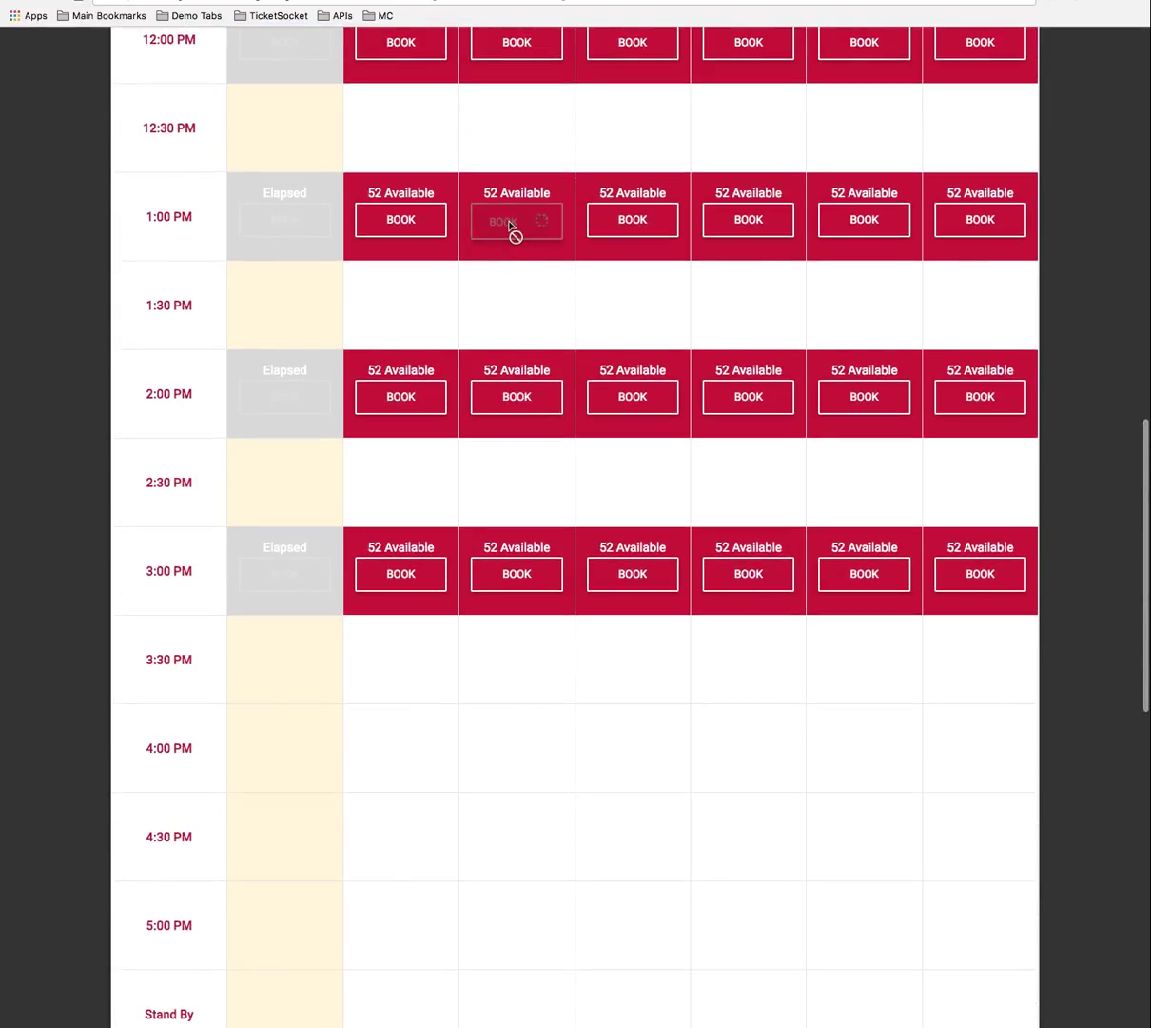
scroll(550, 319, down, 5)
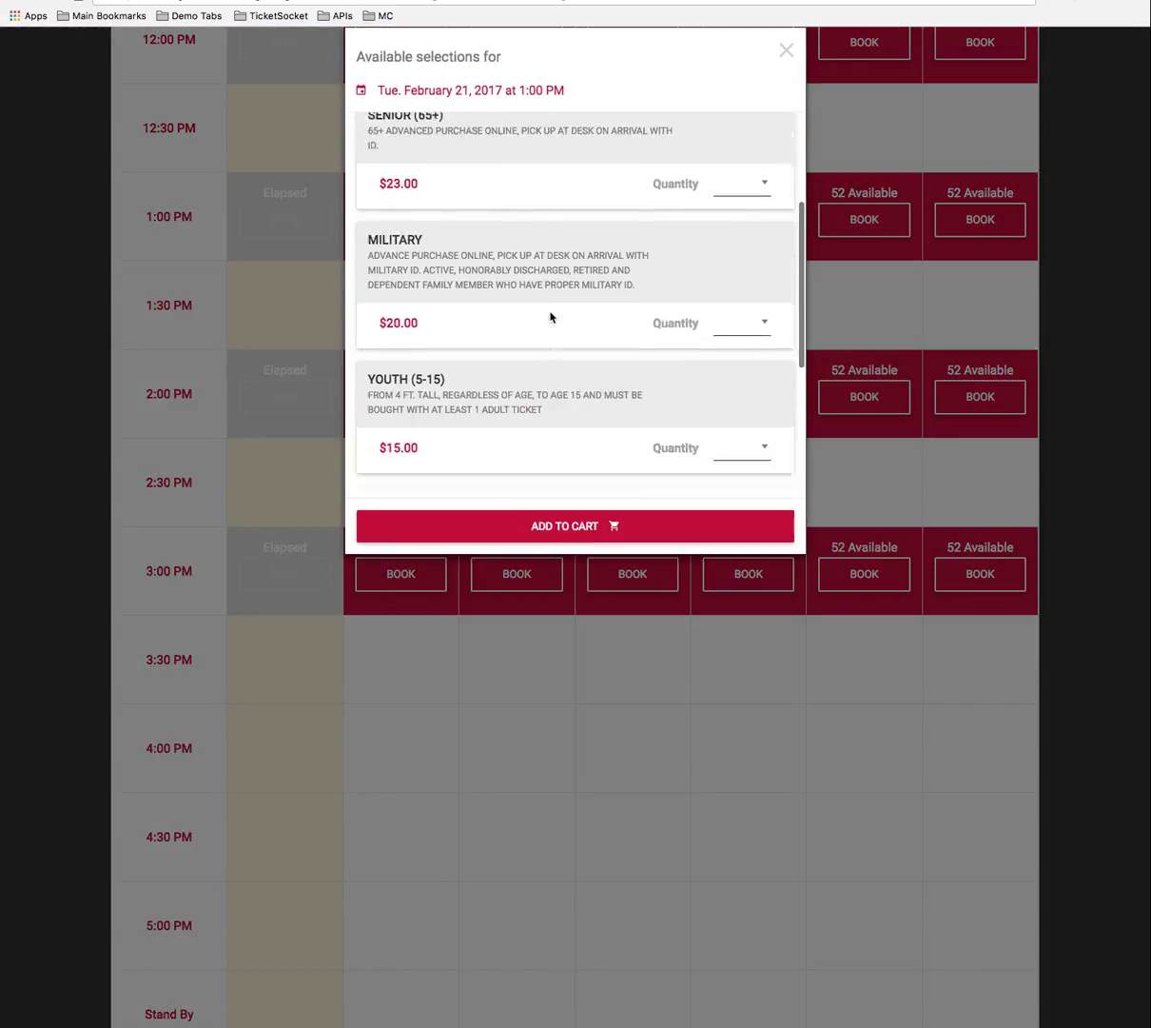
scroll(554, 322, up, 5)
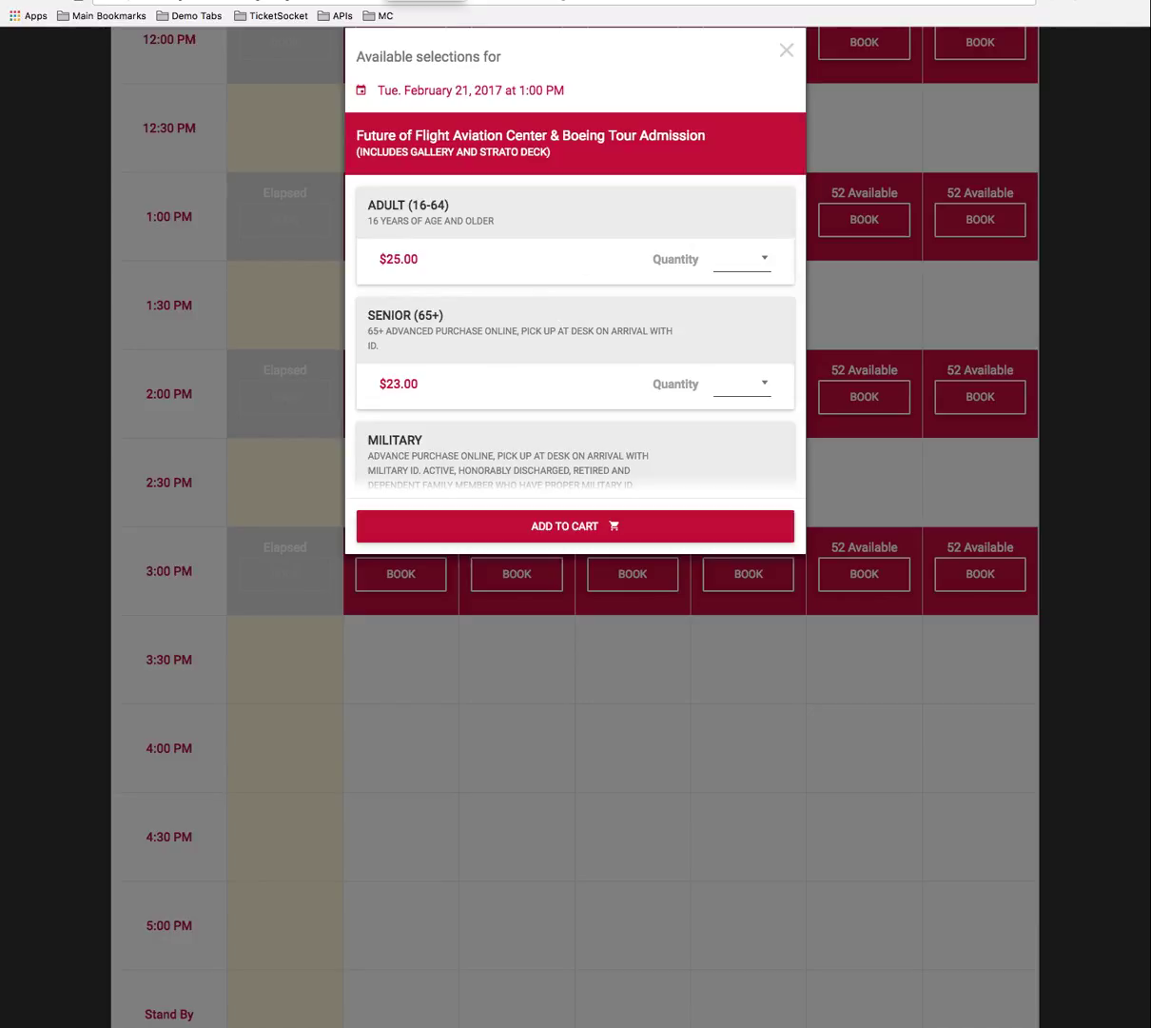
- Switch back to the admin Tickets overview, view the Adult (16-64) tier's settings, and go back to the overview
key(ctrl+Tab)
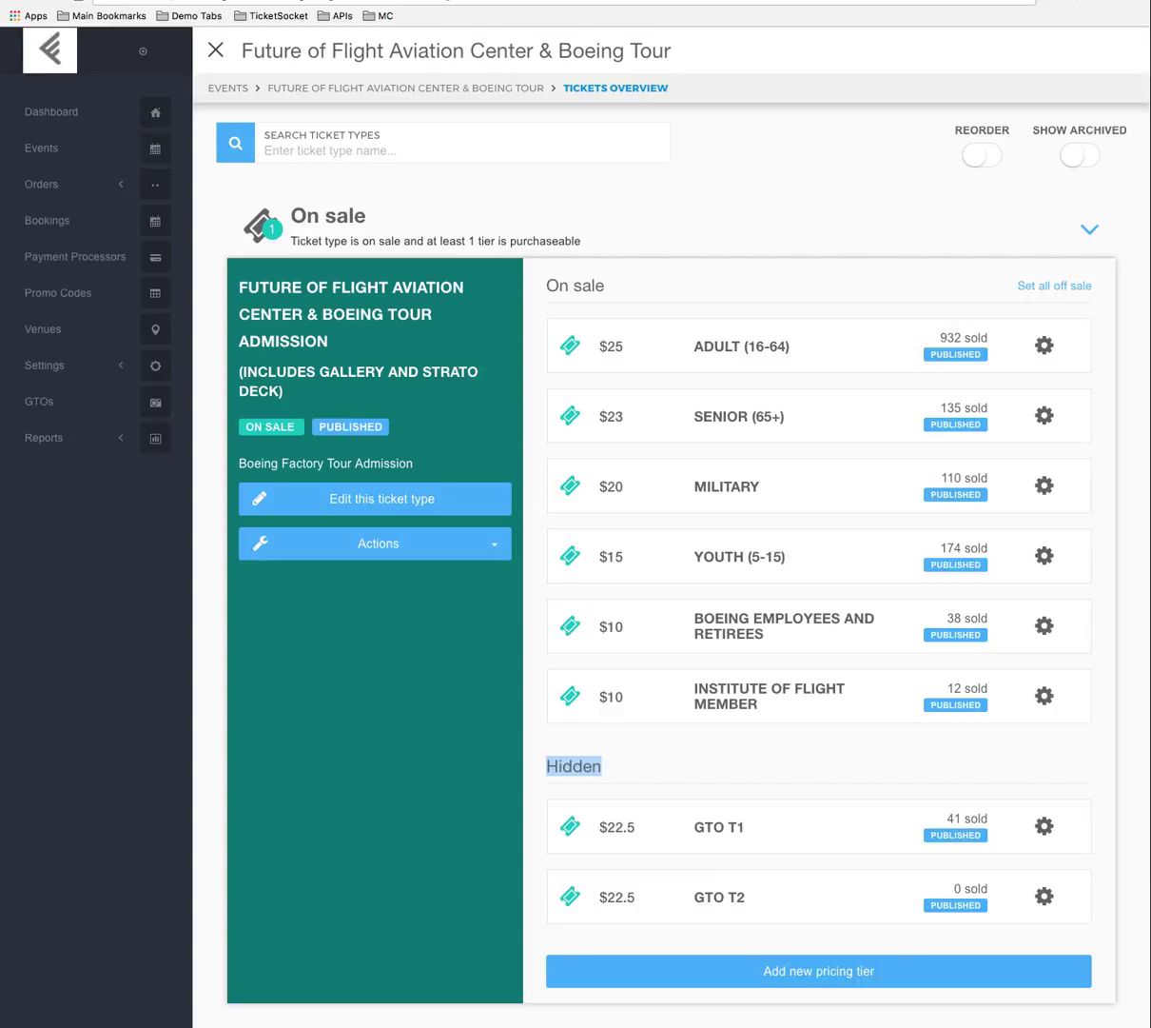
scroll(753, 372, down, 1)
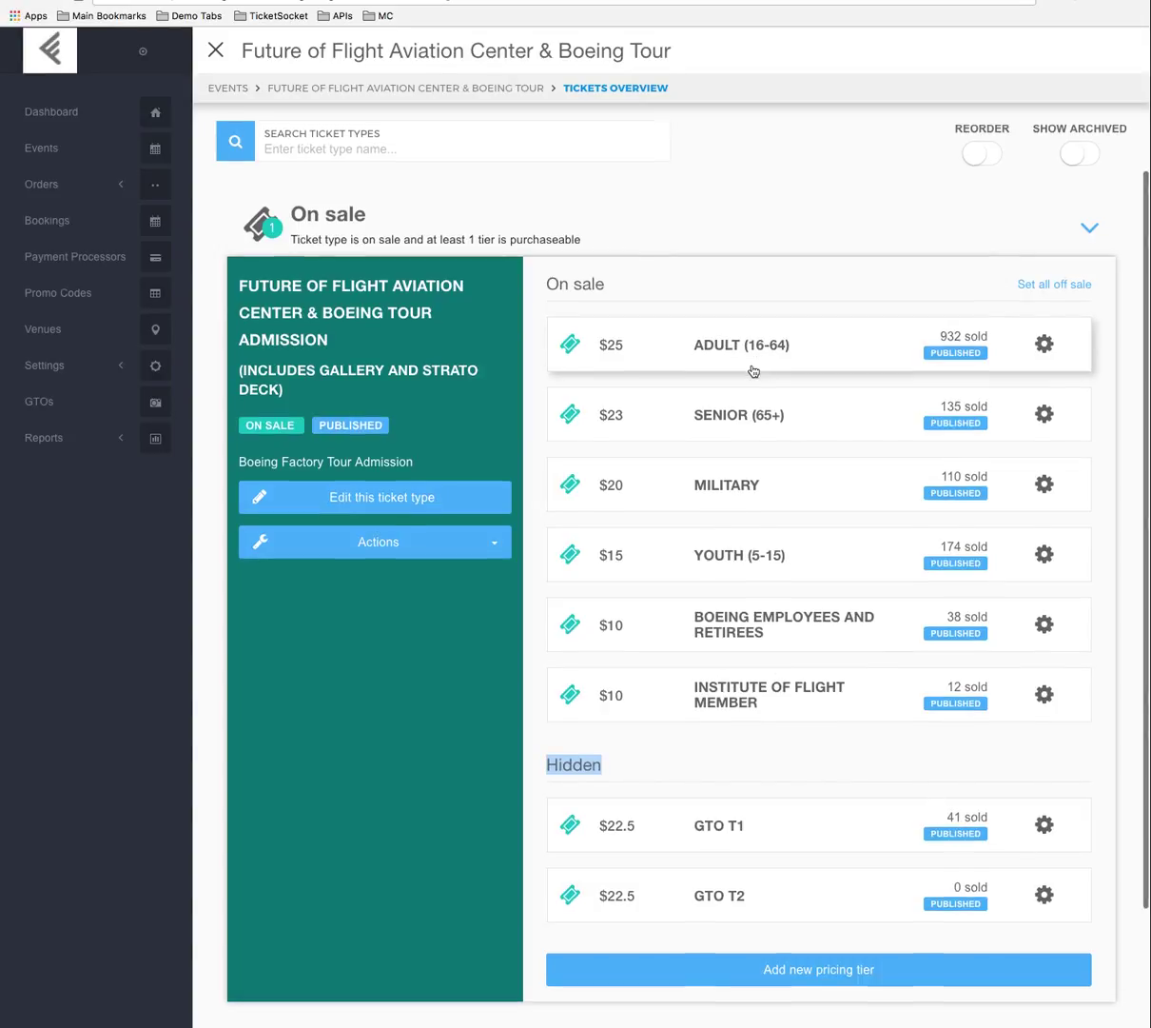
click(779, 197)
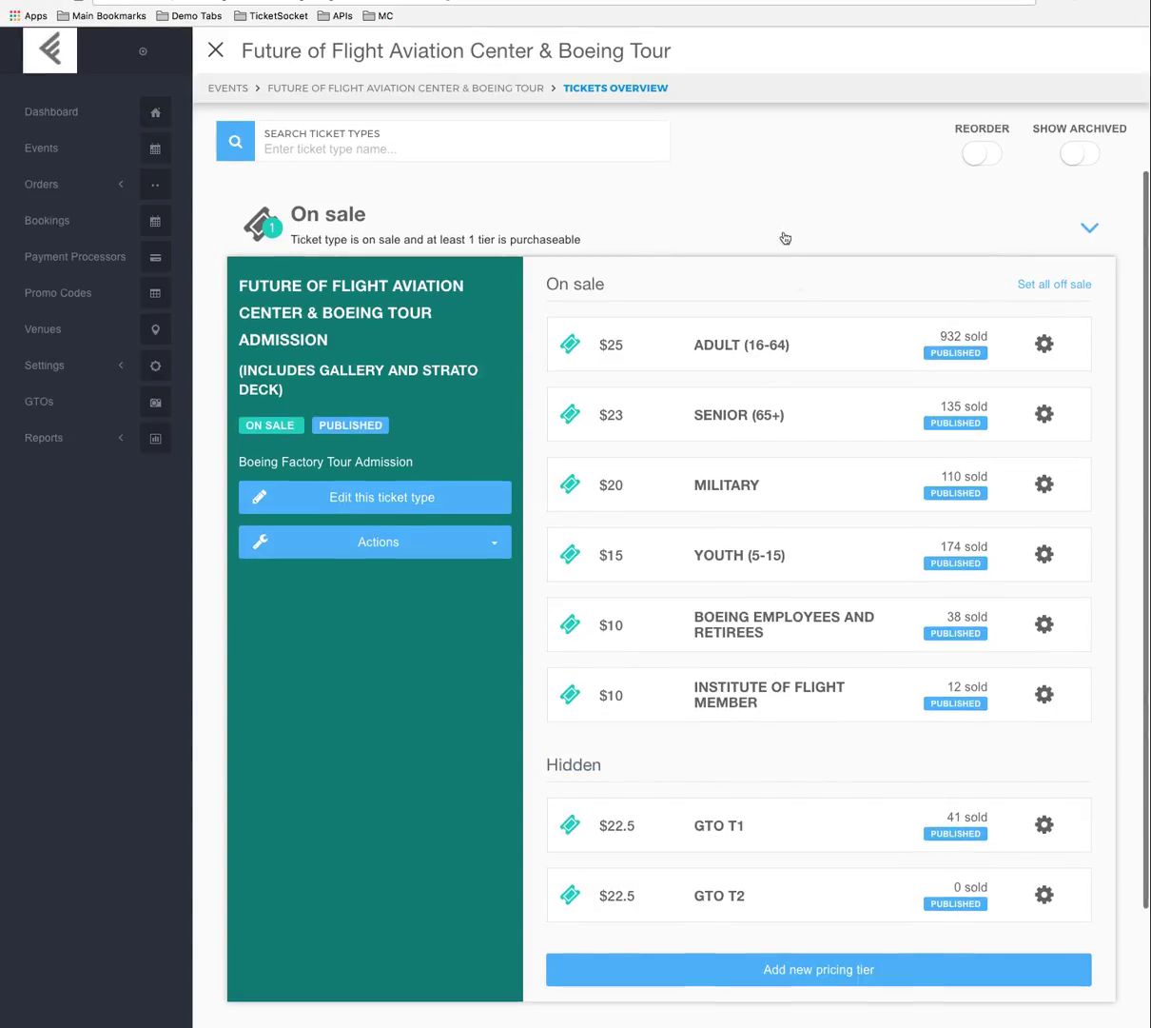
click(747, 347)
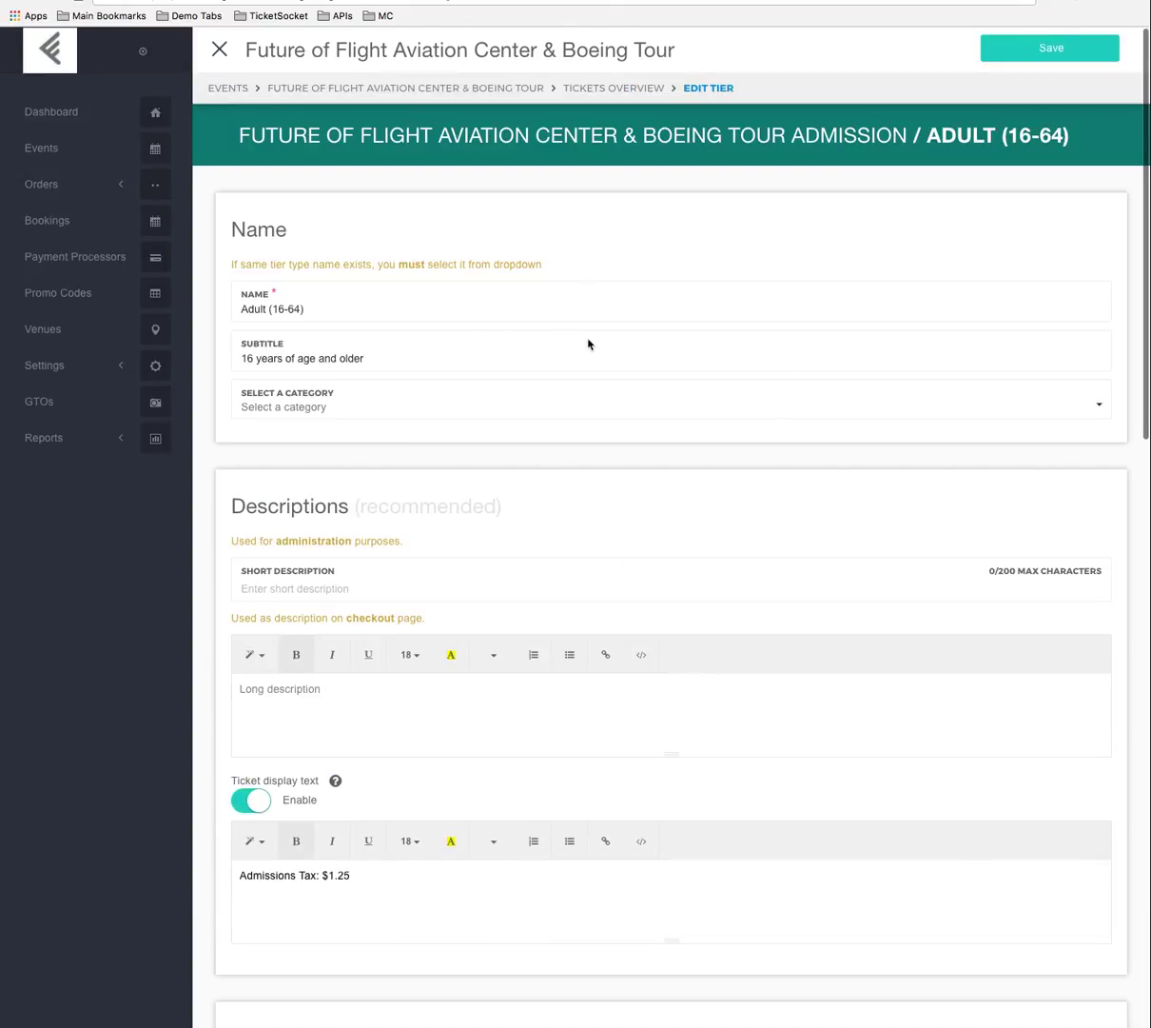
click(582, 89)
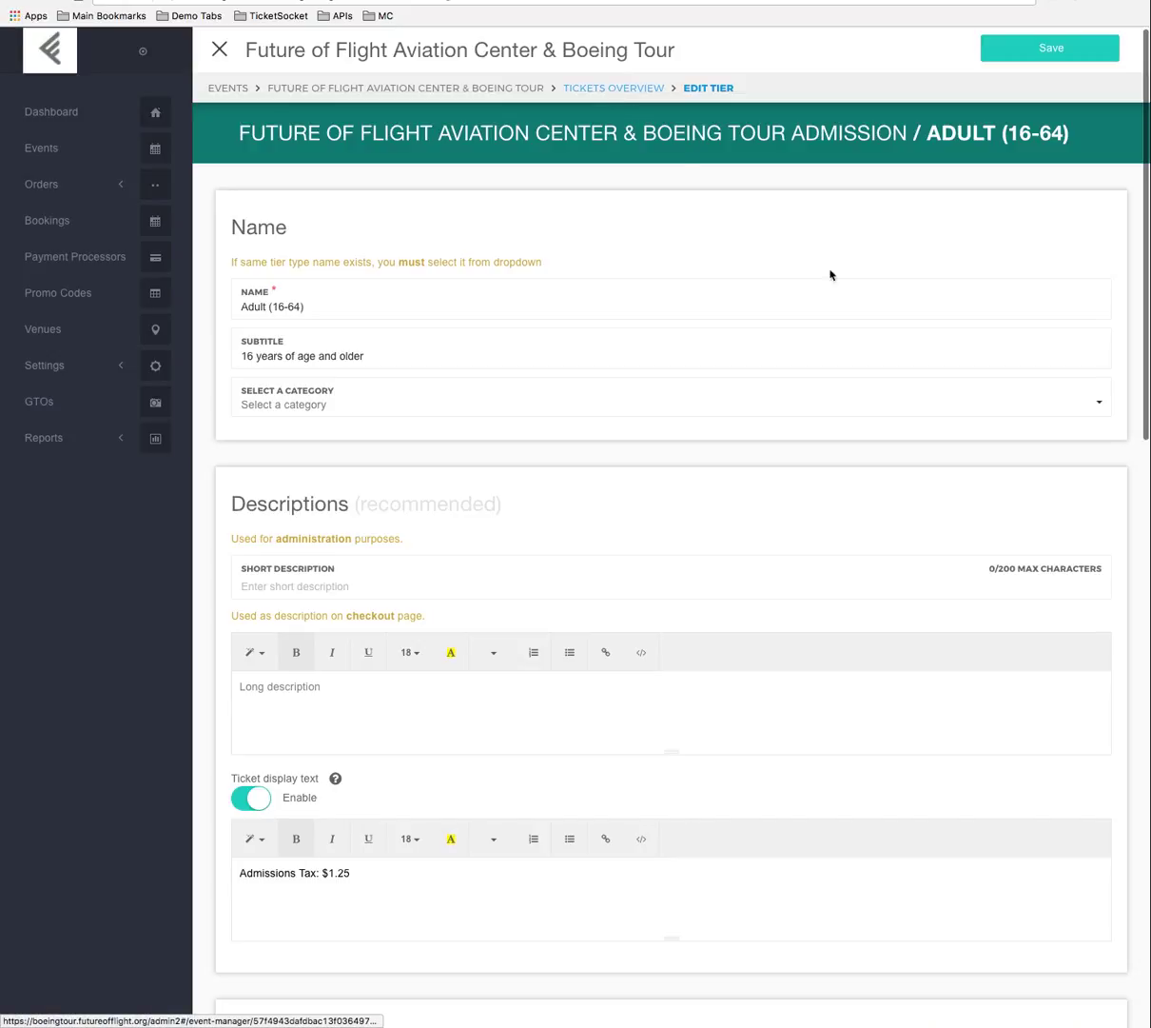
- Open the Adult (16-64) tier for editing and compare its name and subtitle with the tier's entry in the public booking window
click(1044, 539)
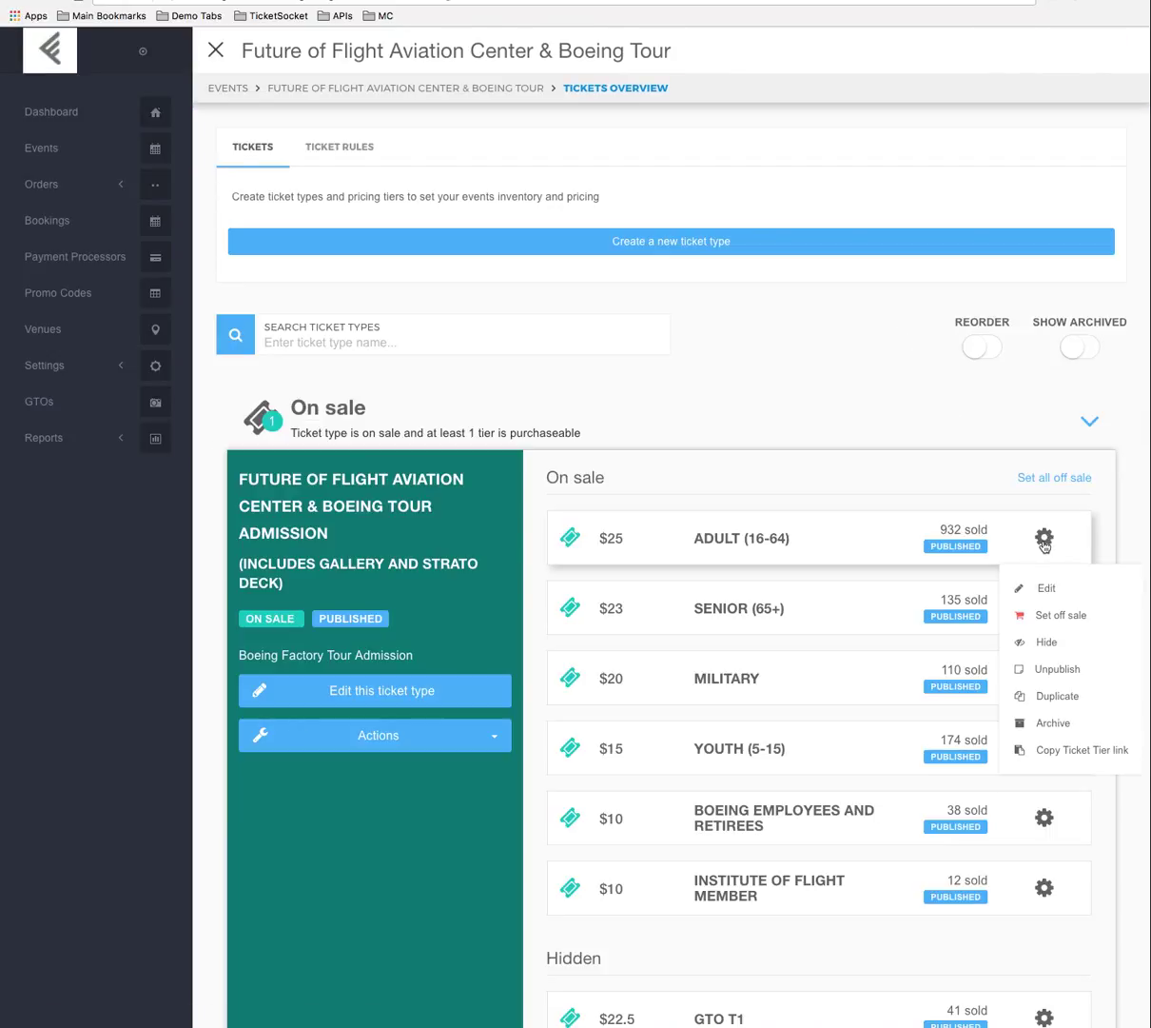
click(1047, 589)
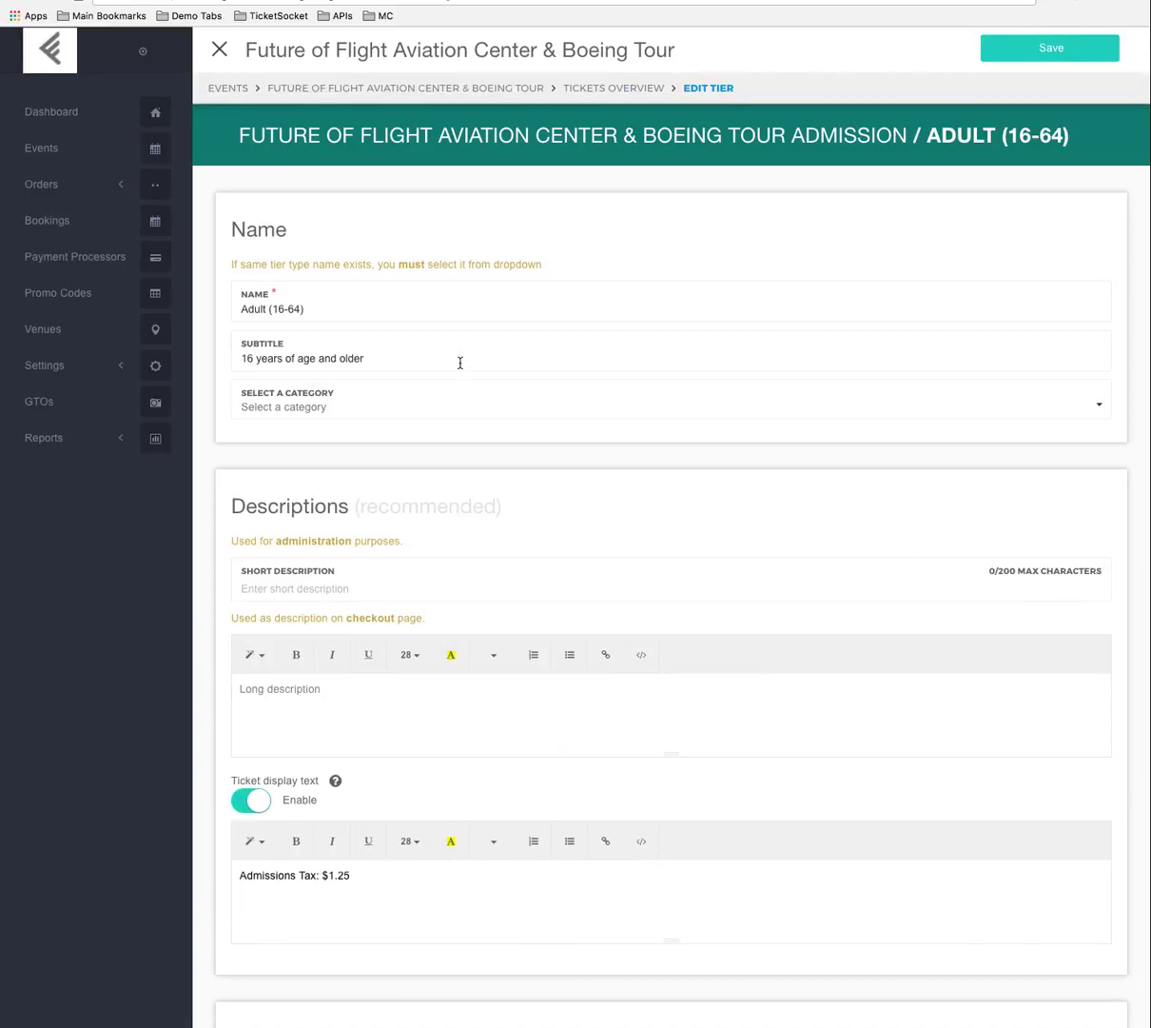
drag(326, 312, 233, 306)
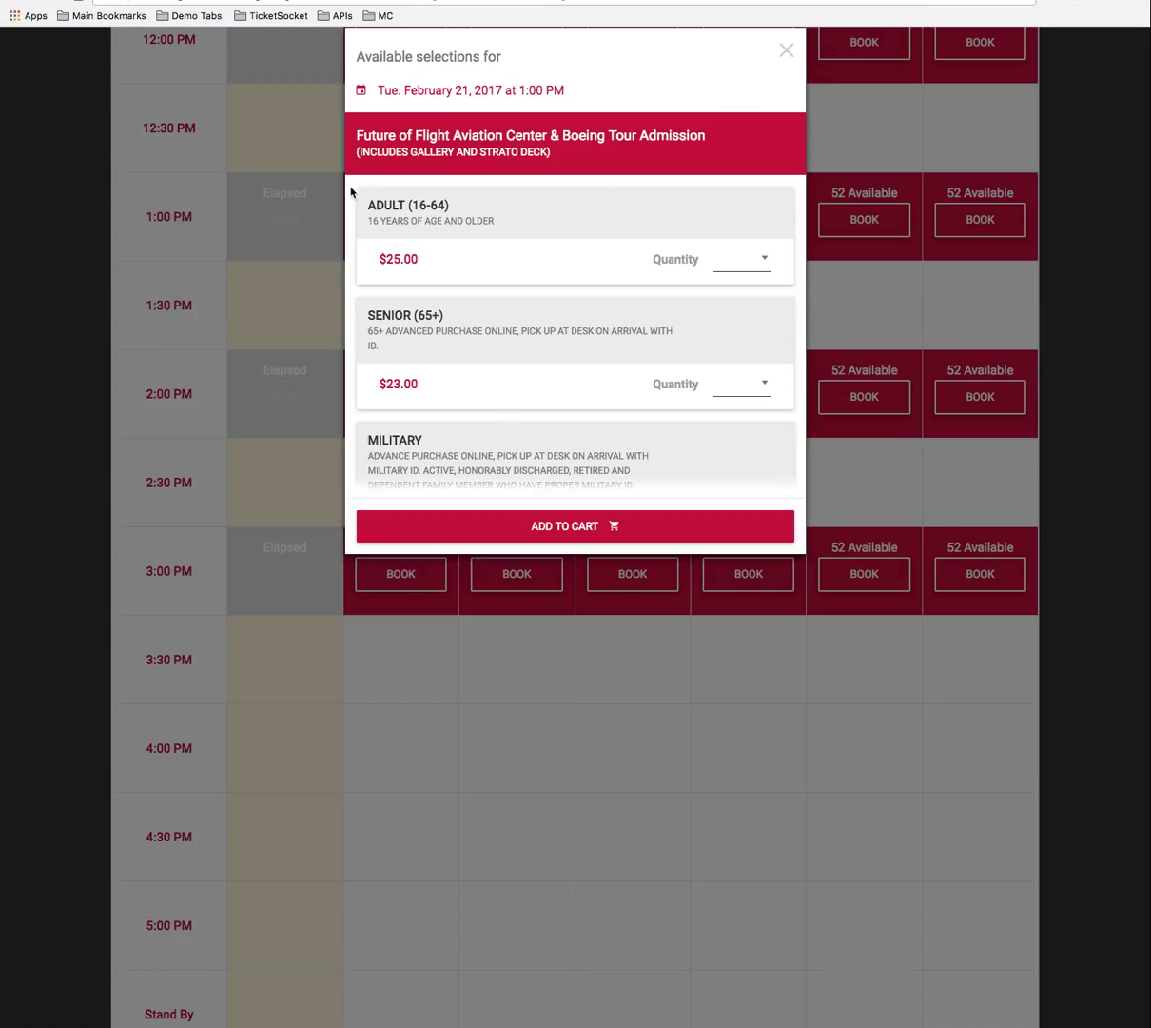
drag(371, 204, 444, 207)
drag(367, 220, 492, 221)
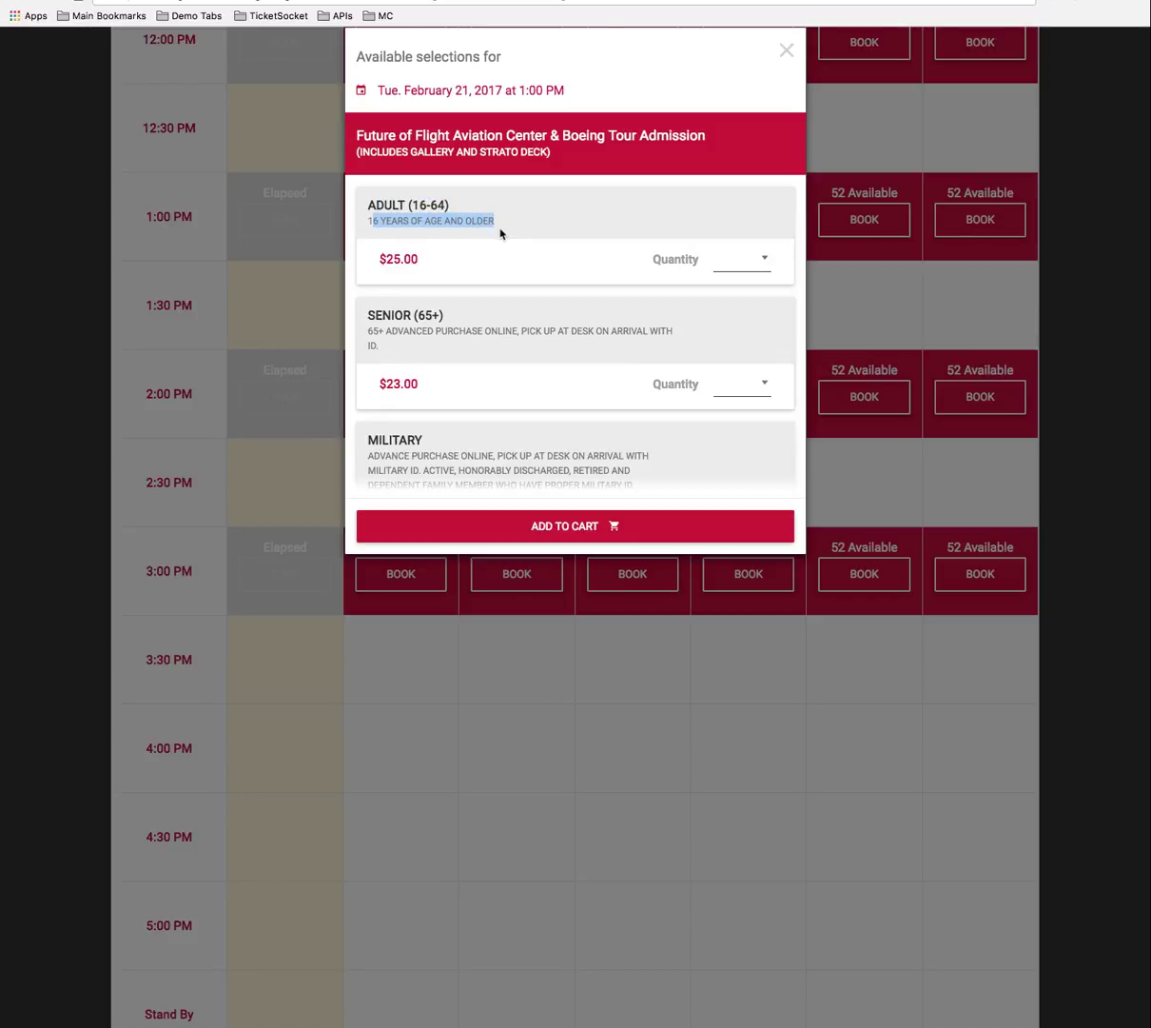
key(super+Tab)
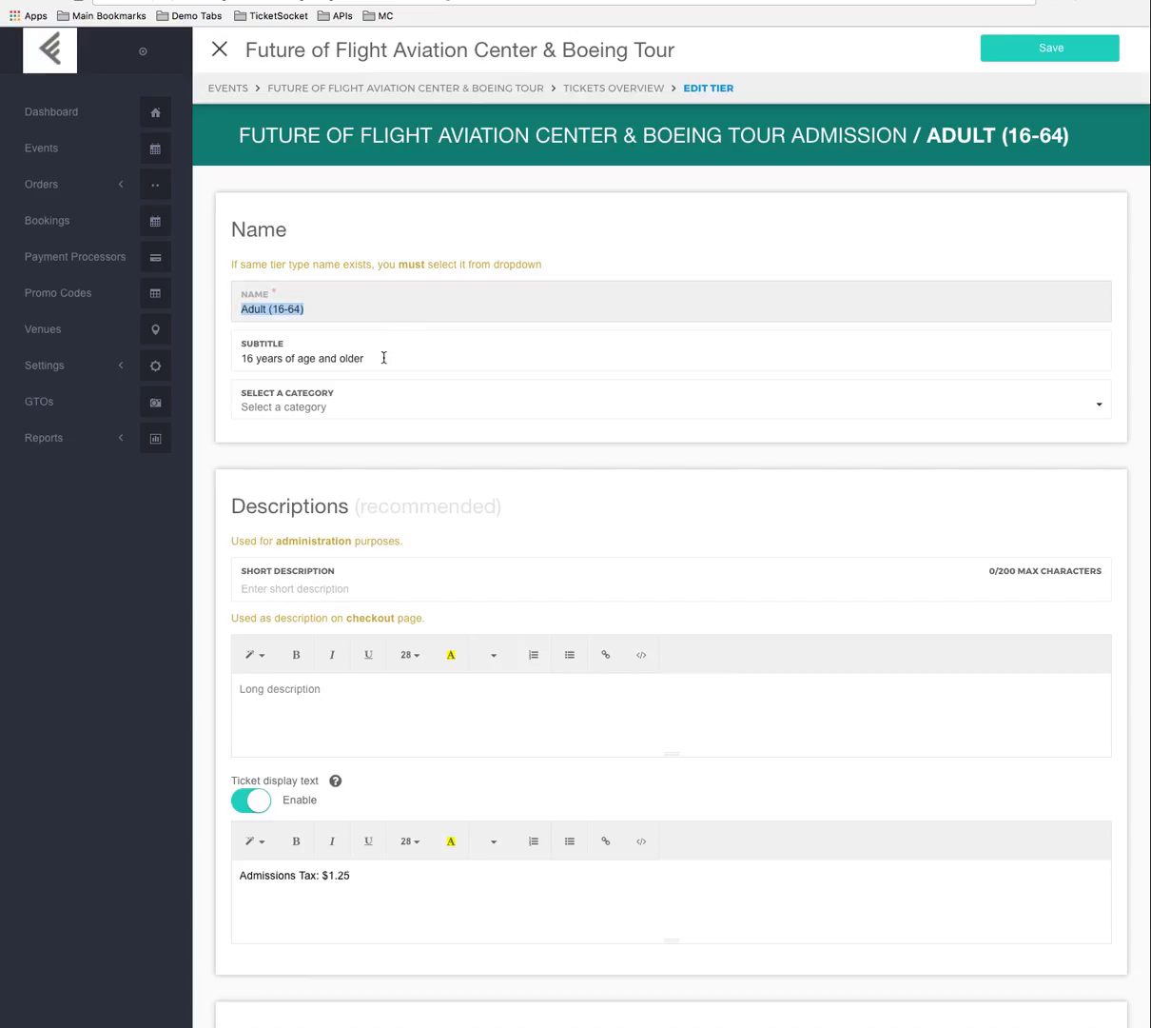
drag(382, 357, 238, 354)
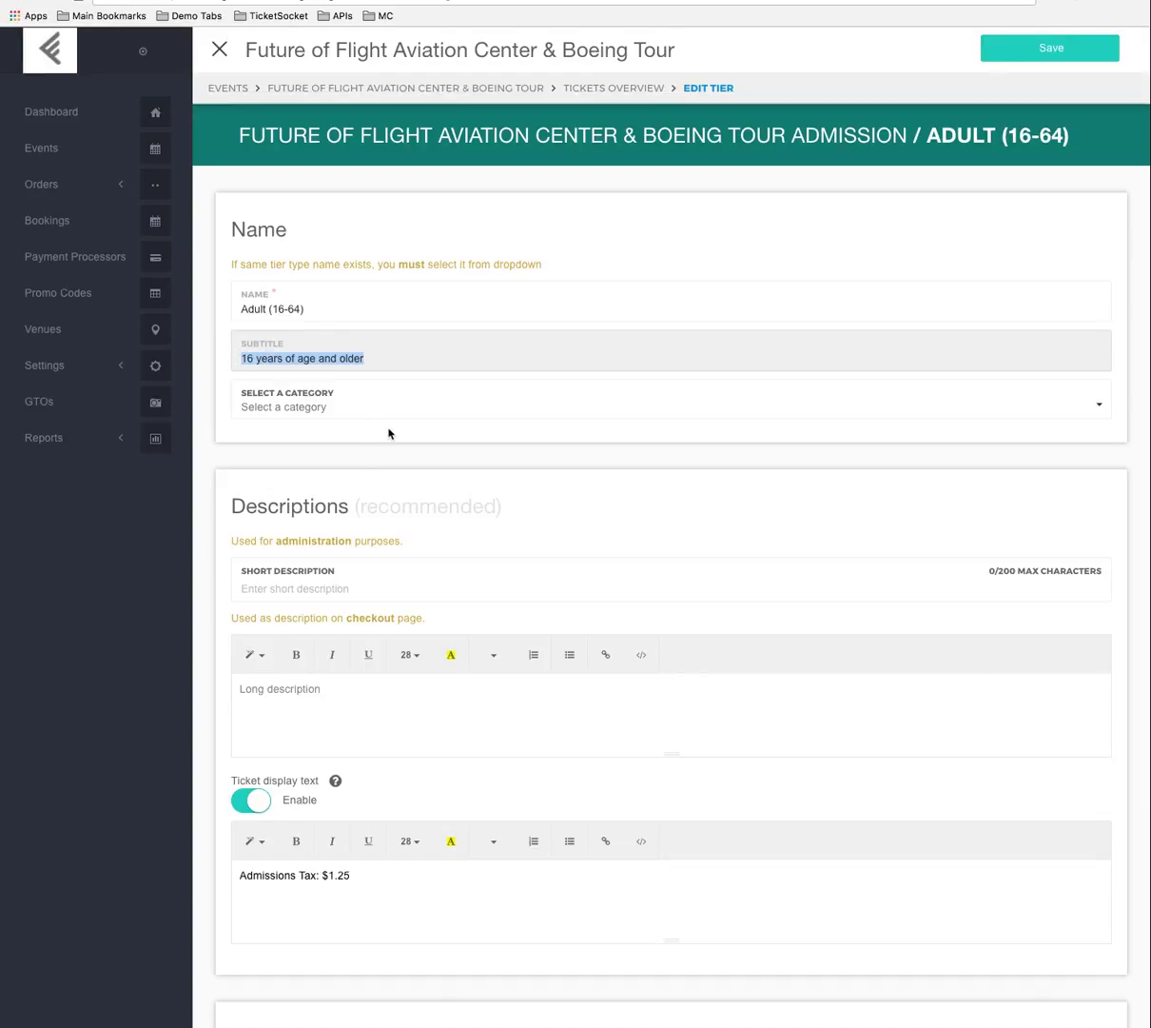
- Review the tier's Descriptions section, highlighting the ticket display text and checking the help note on where it is shown
scroll(431, 628, down, 1)
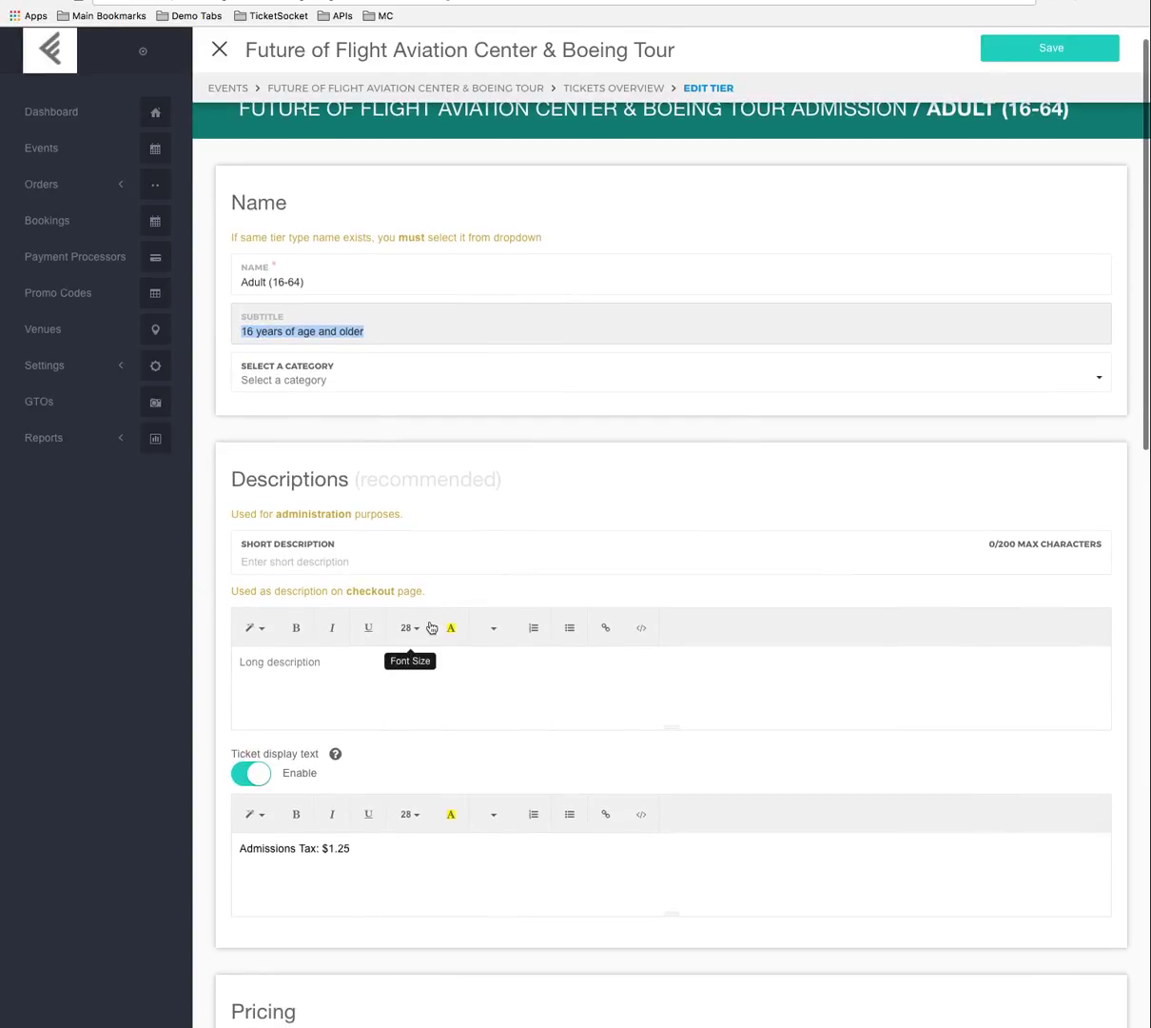
scroll(423, 623, down, 2)
scroll(419, 616, down, 2)
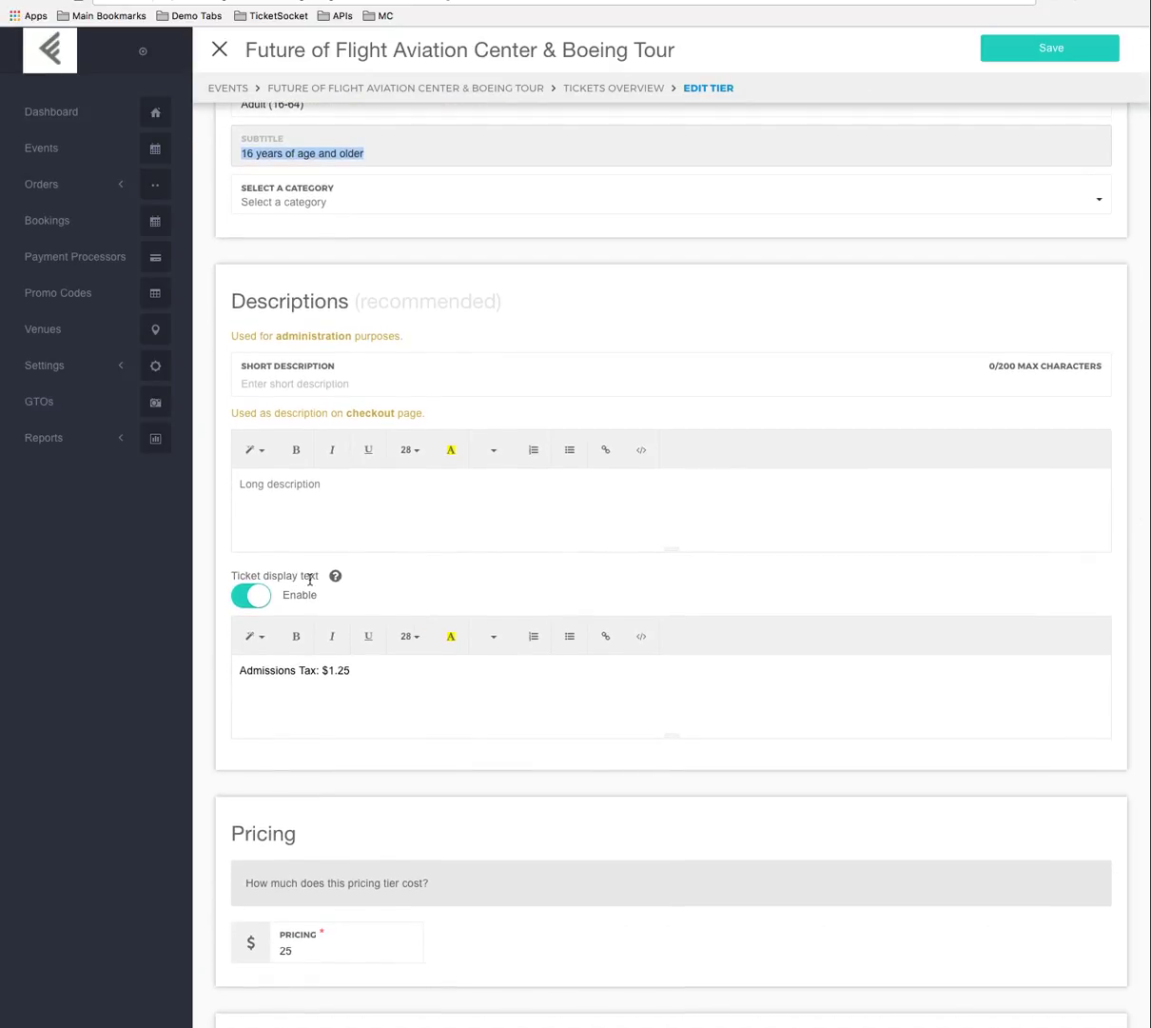
drag(354, 672, 245, 670)
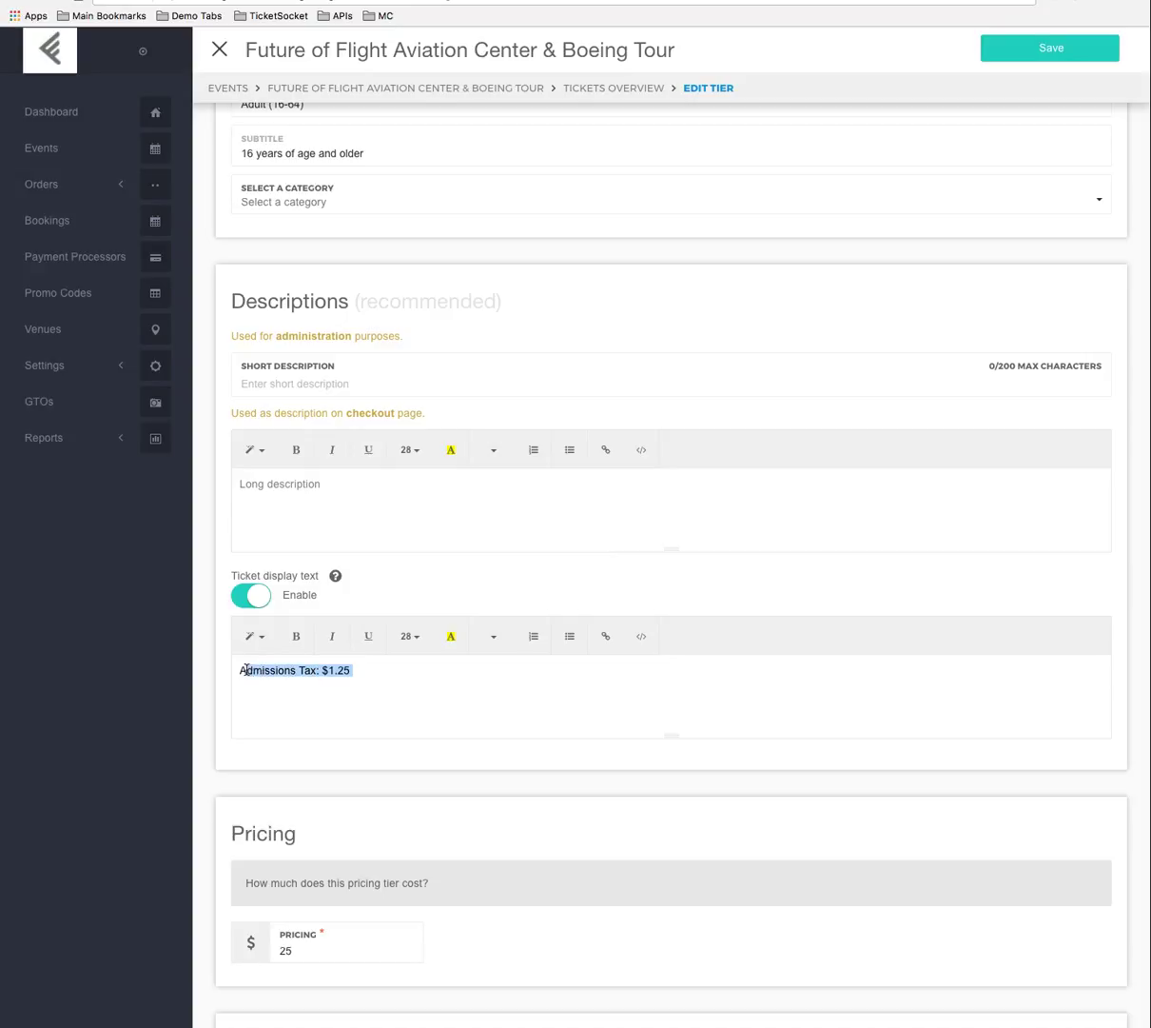
mouse_move(334, 583)
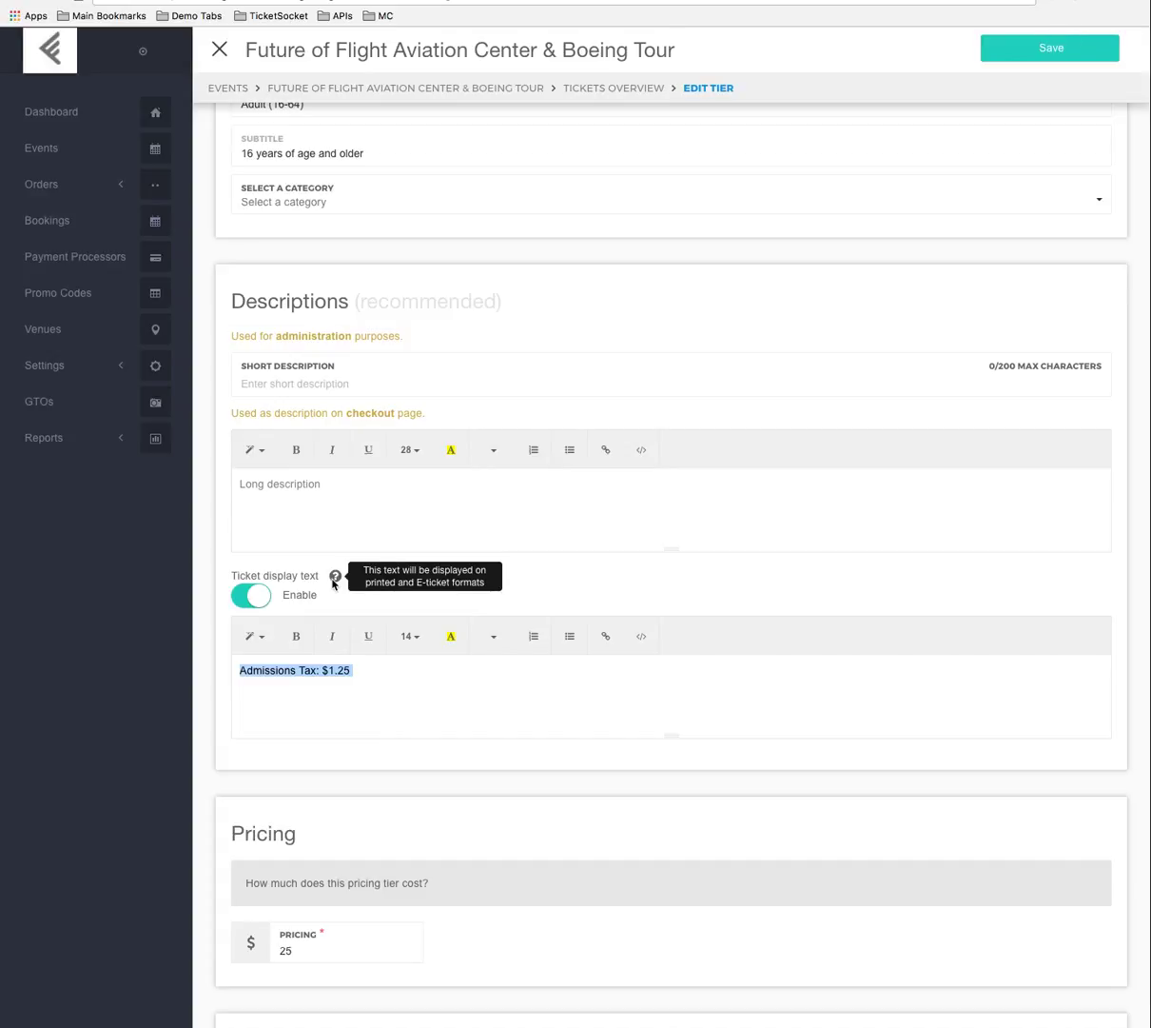
click(371, 671)
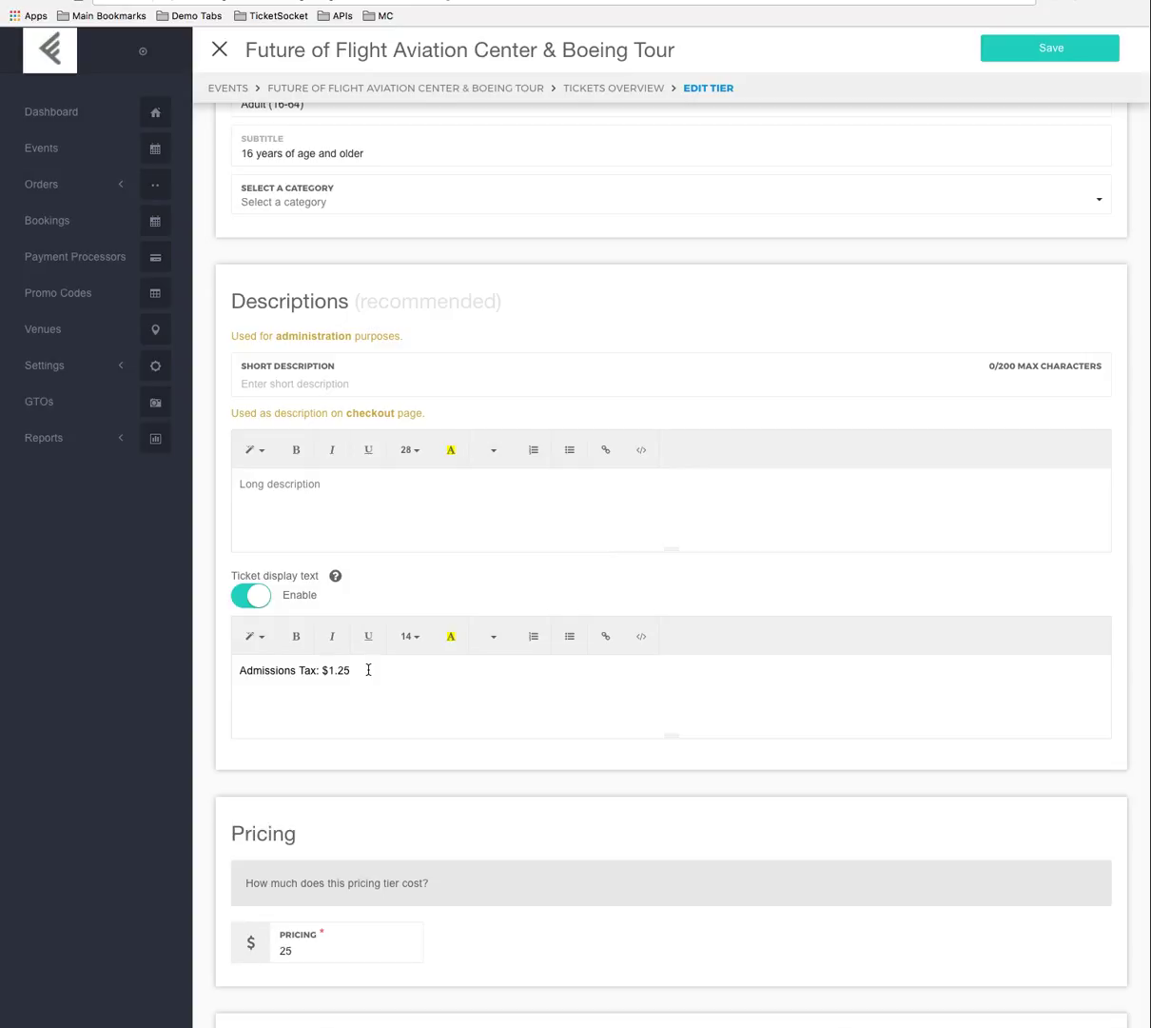
scroll(368, 669, down, 1)
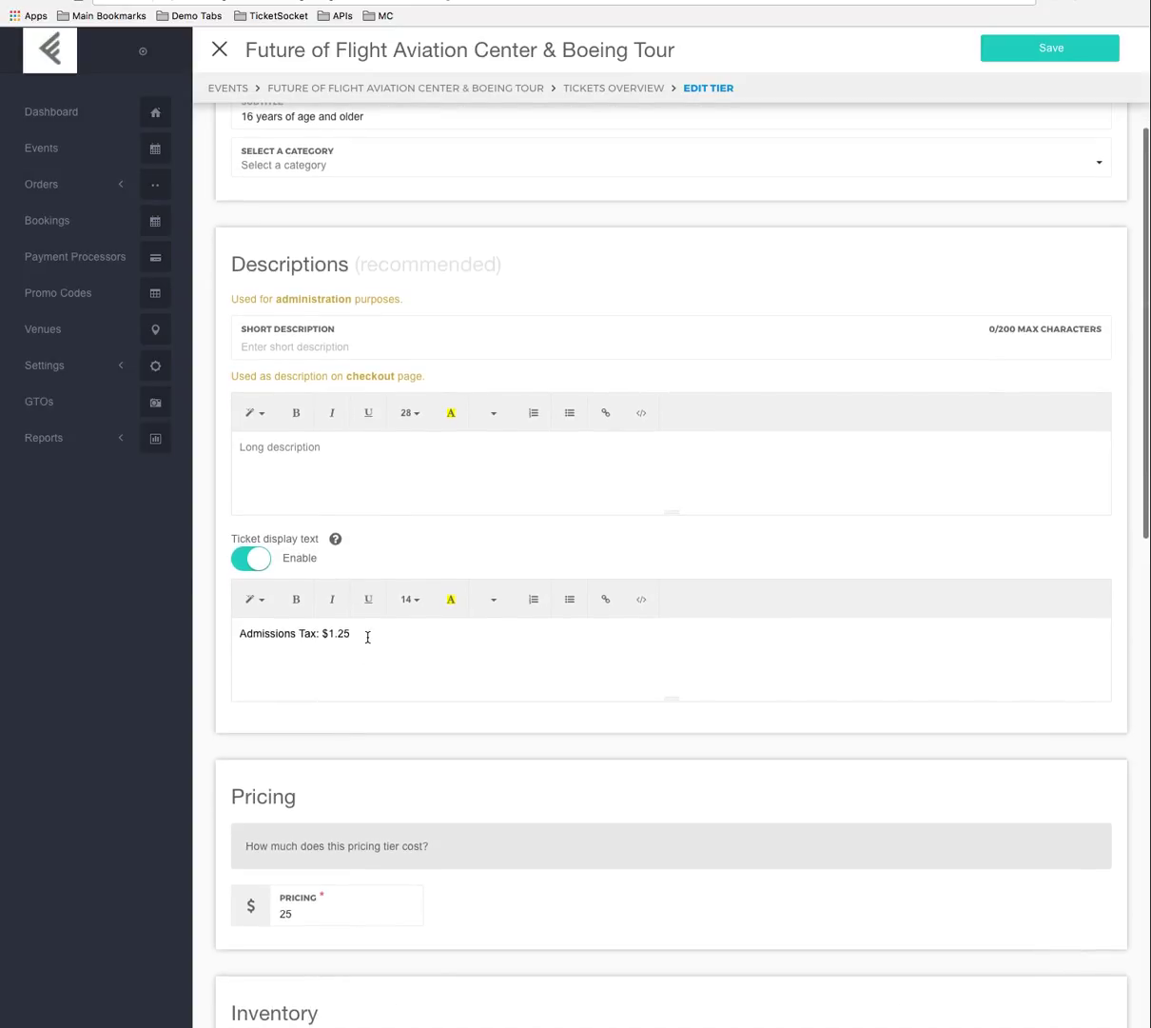
drag(356, 633, 249, 639)
- Review the Adult tier's price setting and compare it with the price listed in the public booking window
scroll(396, 790, down, 3)
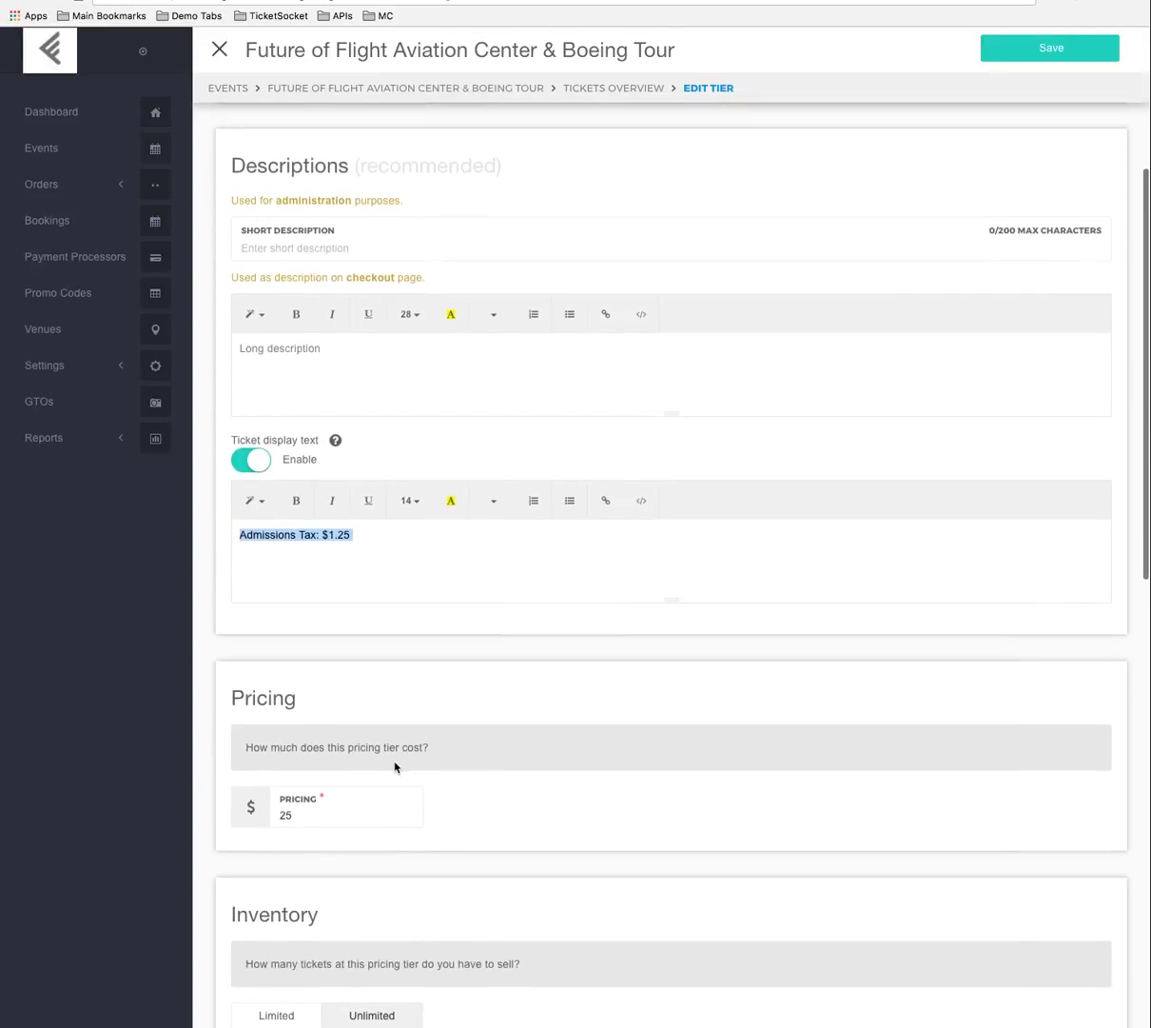
click(297, 797)
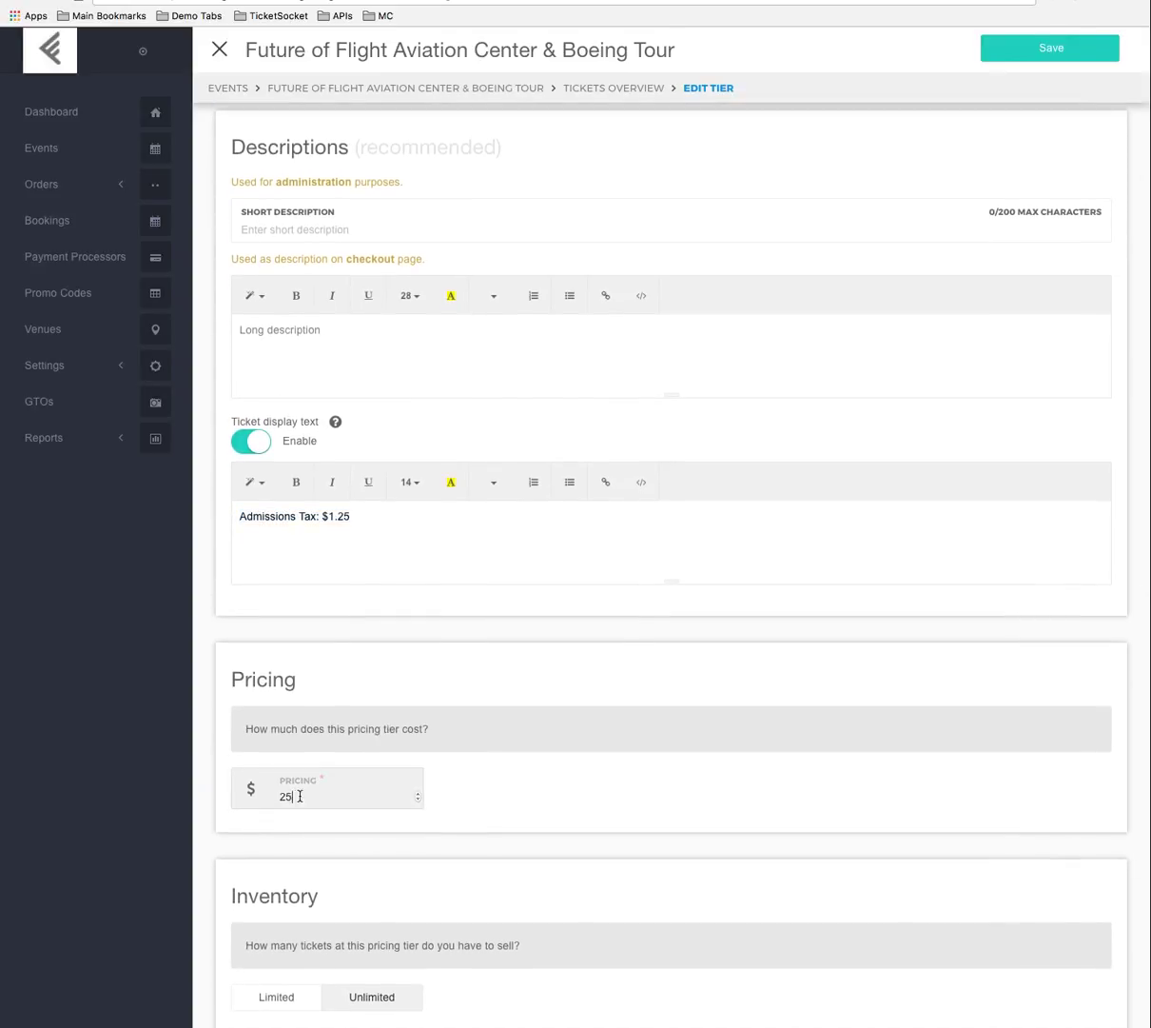
scroll(593, 716, down, 5)
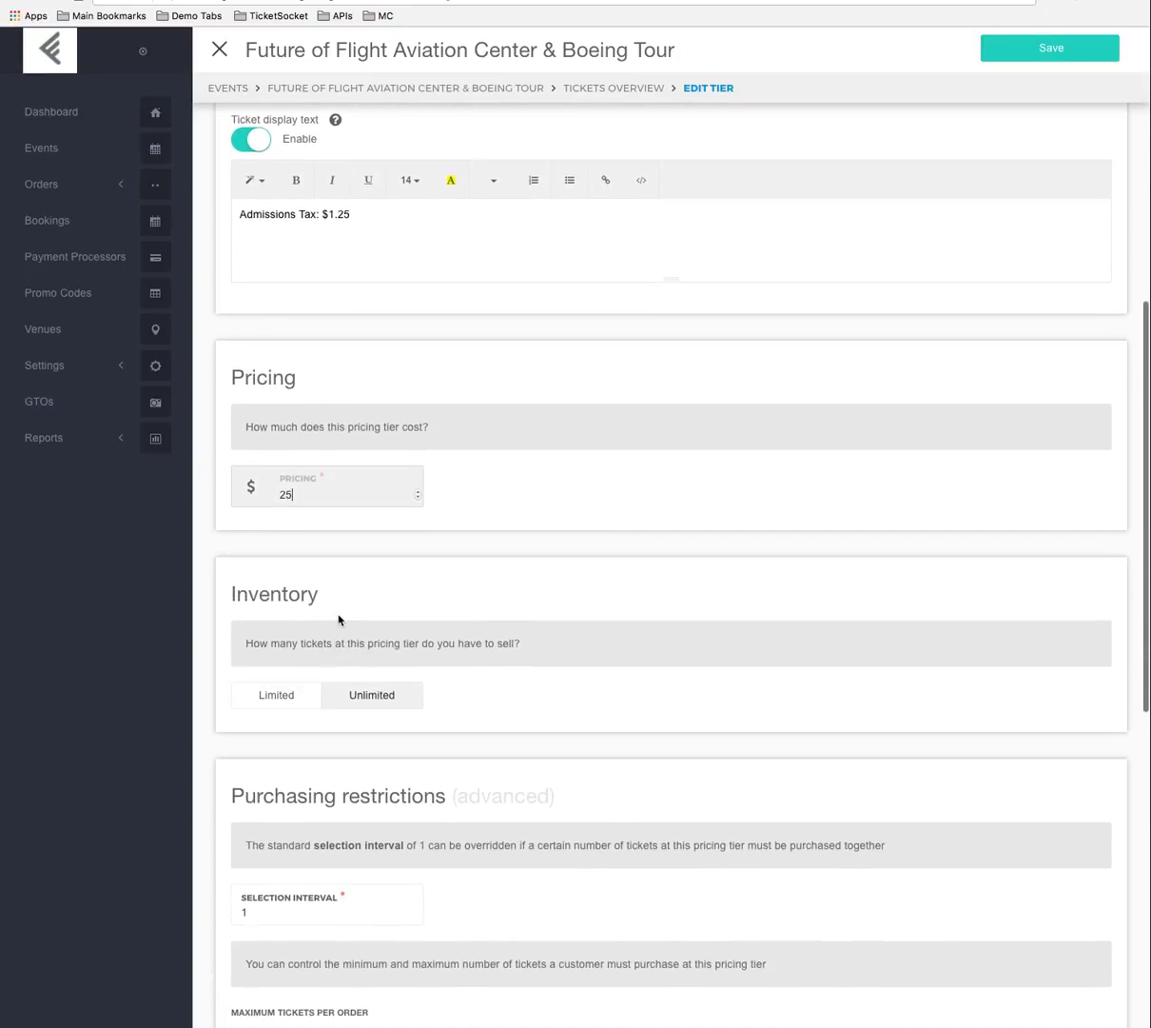
click(293, 494)
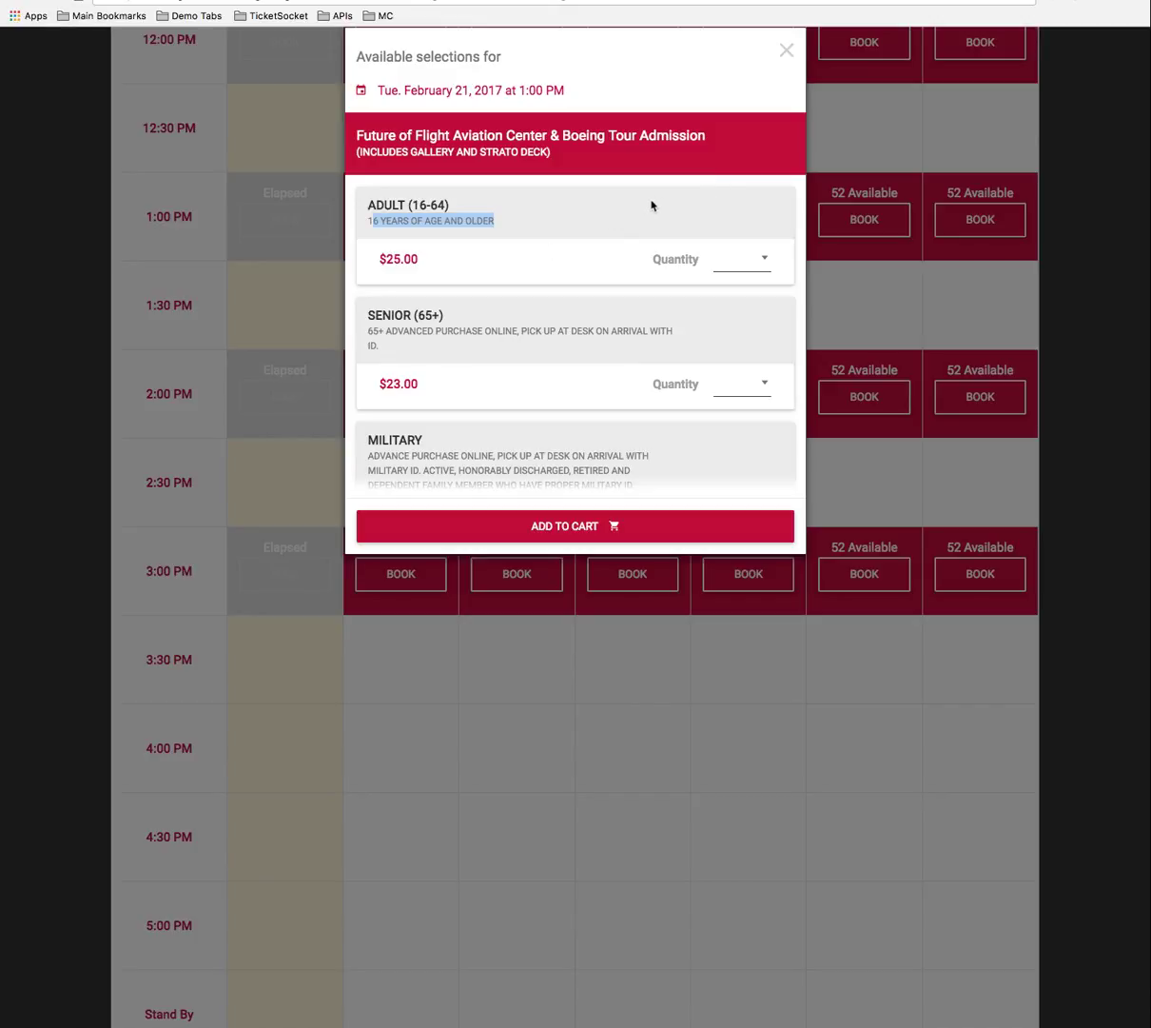
scroll(666, 247, down, 6)
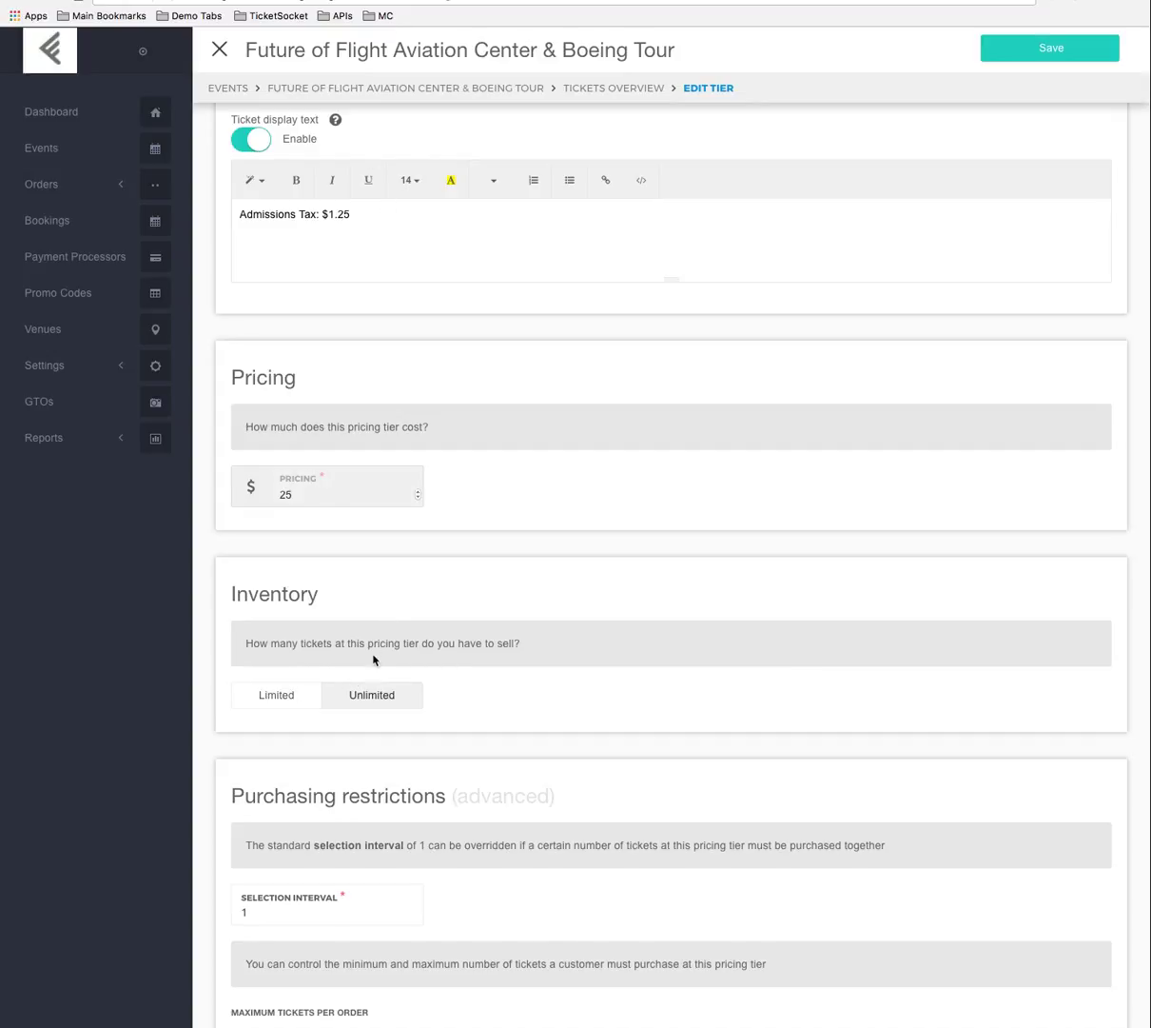
- Review the Adult tier's inventory, purchasing restrictions and inventory control settings, highlighting the maximum tickets per order
scroll(373, 659, down, 5)
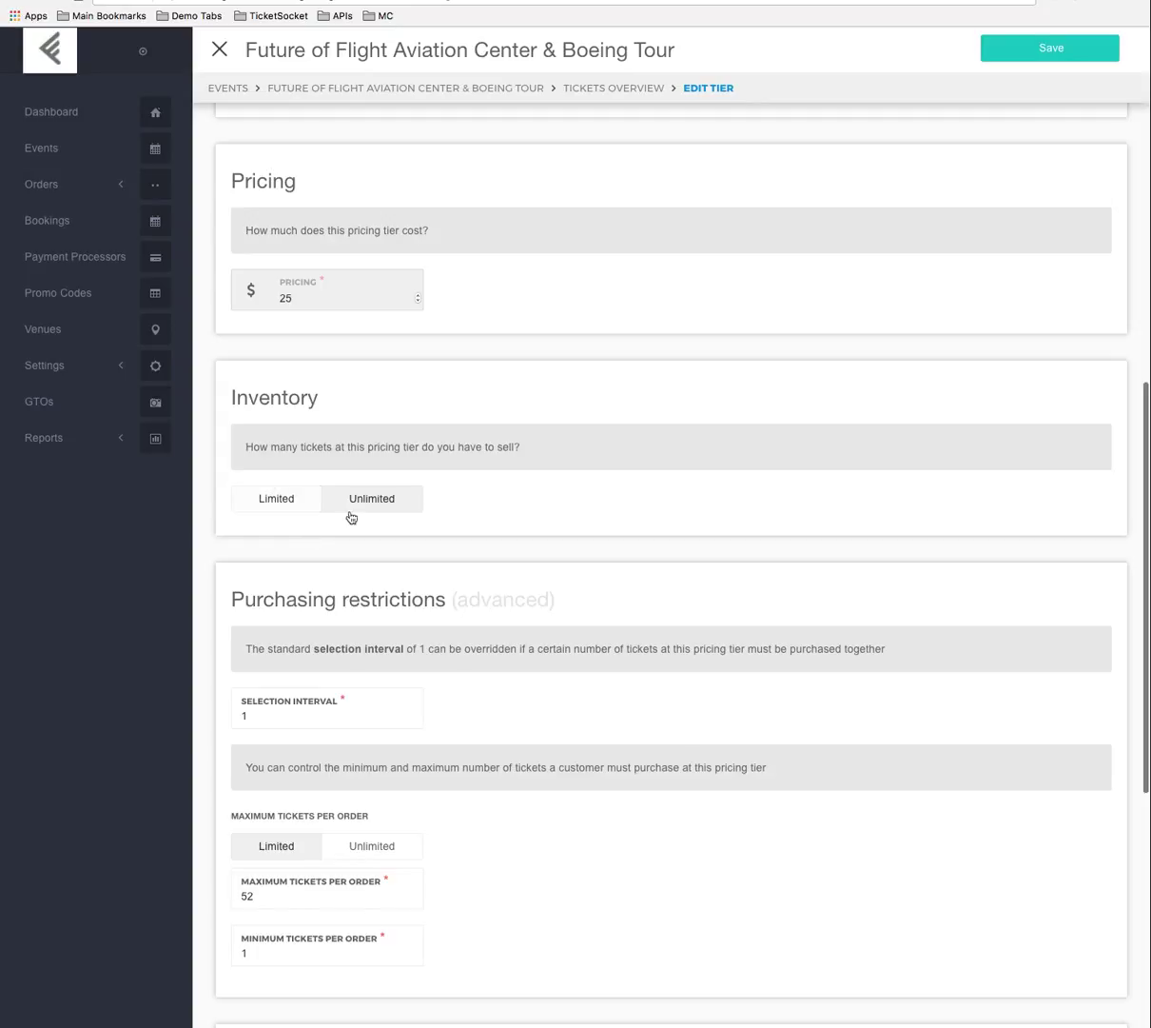
scroll(518, 667, down, 14)
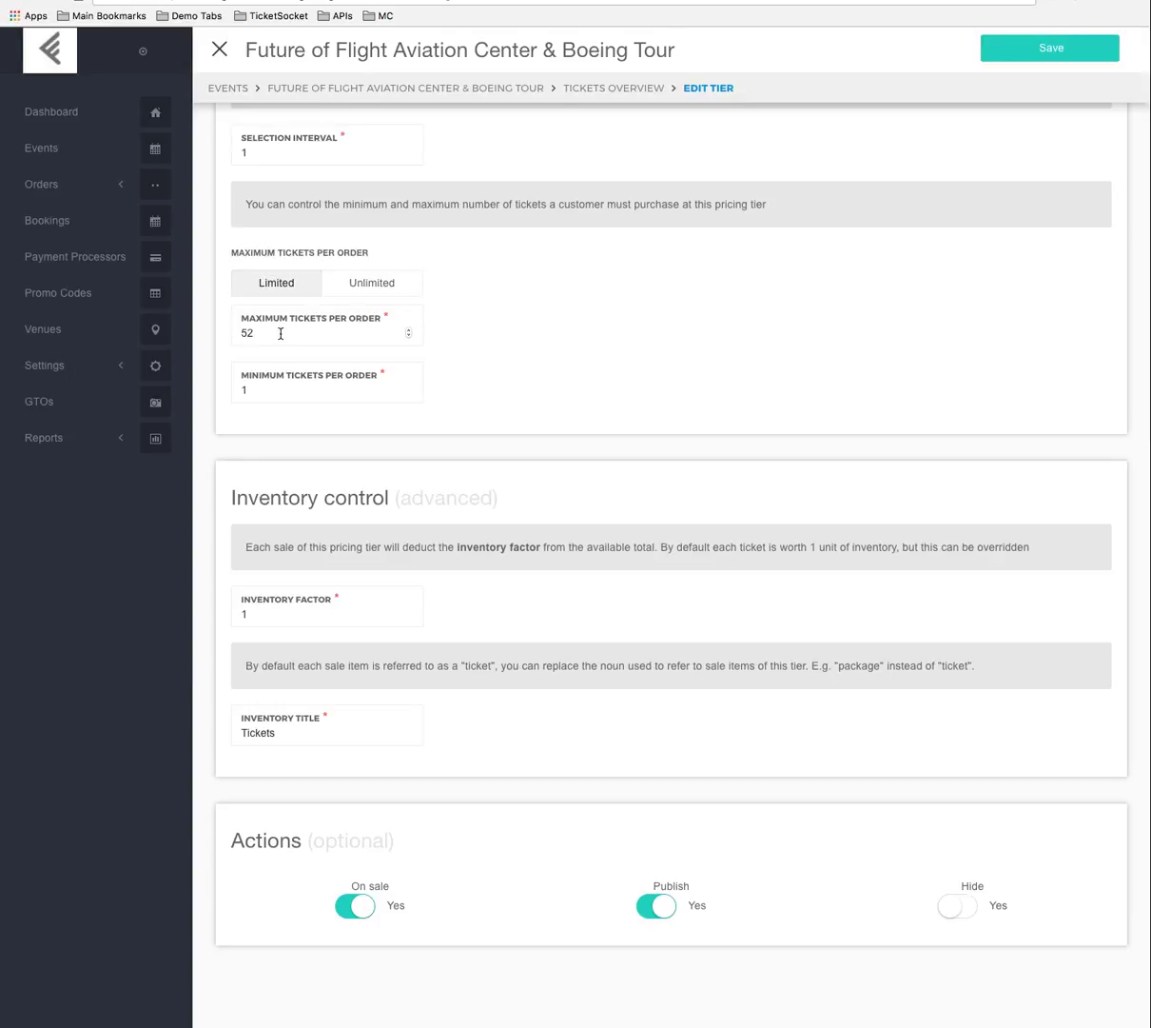
drag(281, 333, 228, 331)
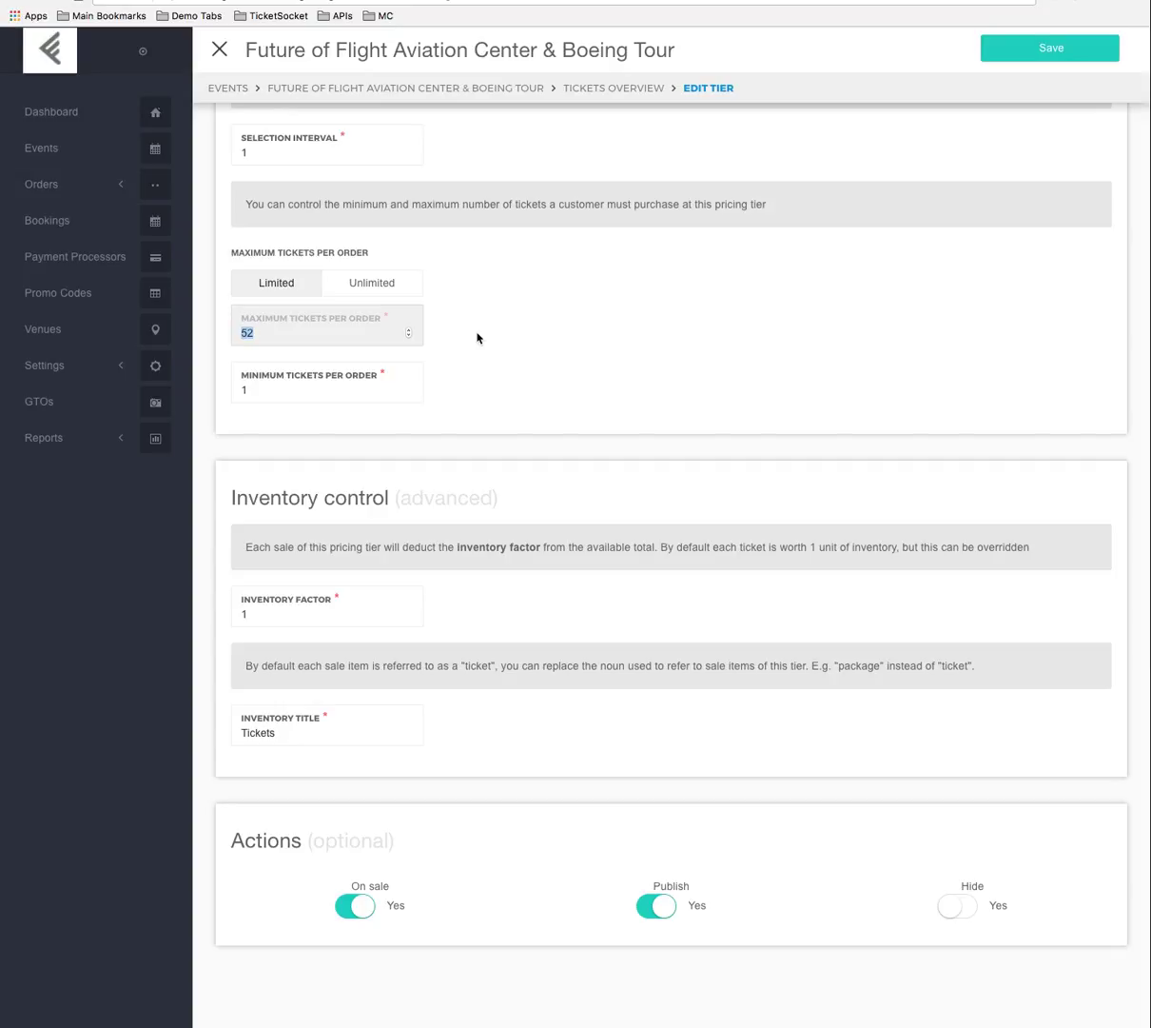
scroll(590, 371, up, 8)
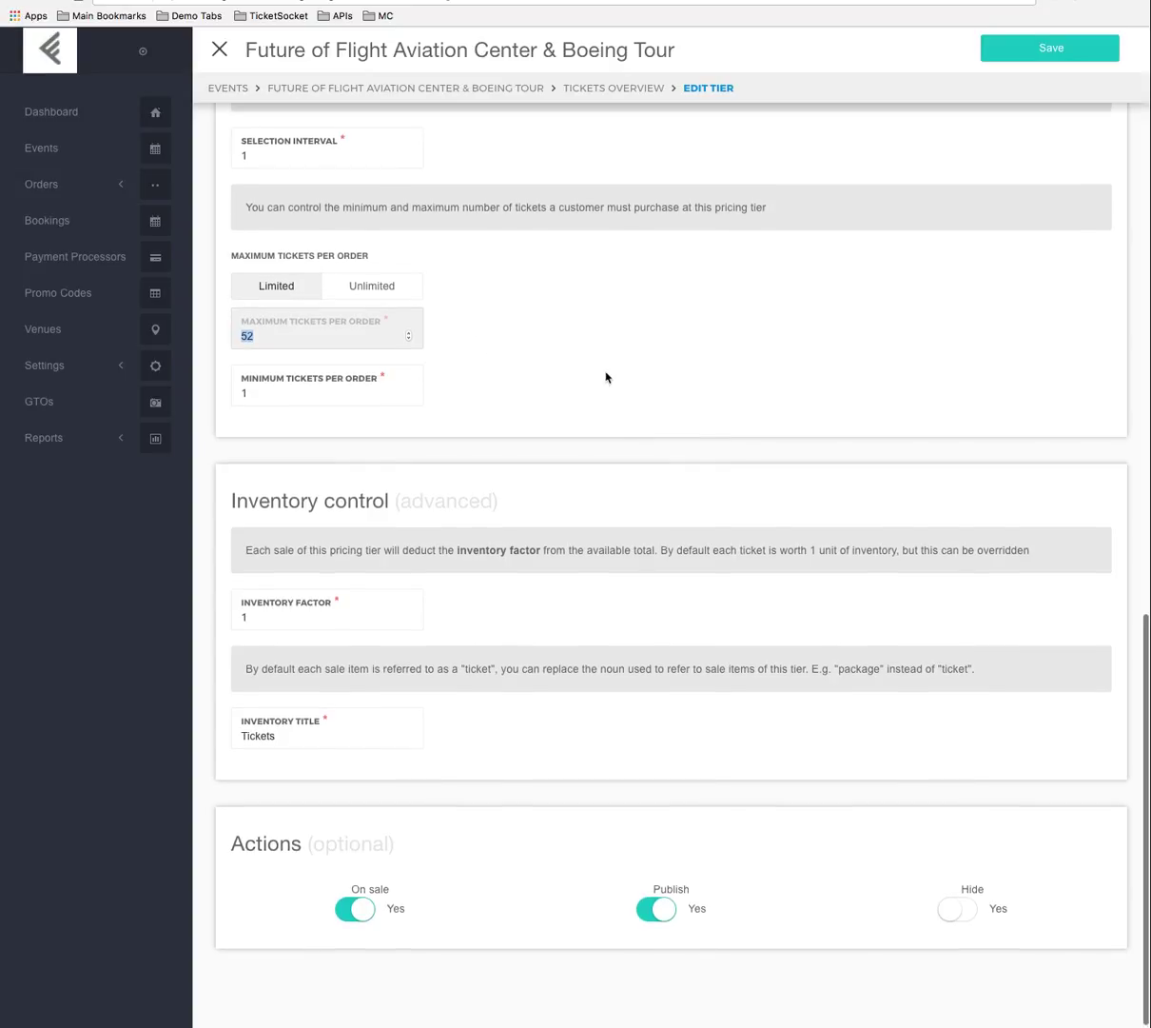
scroll(609, 380, up, 8)
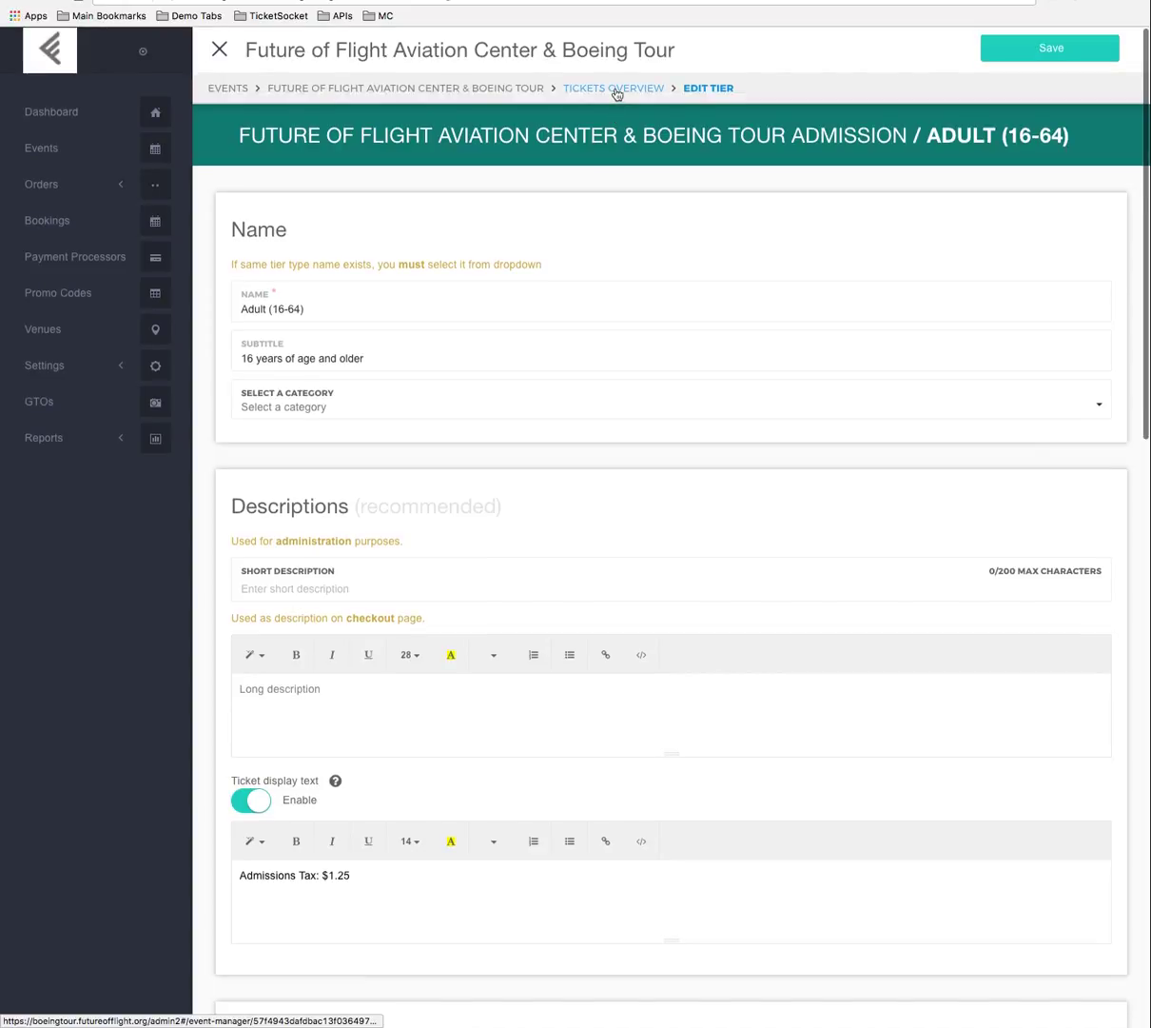
- Return to the Tickets overview and examine the admission ticket type together with its on-sale and hidden pricing tiers
click(617, 88)
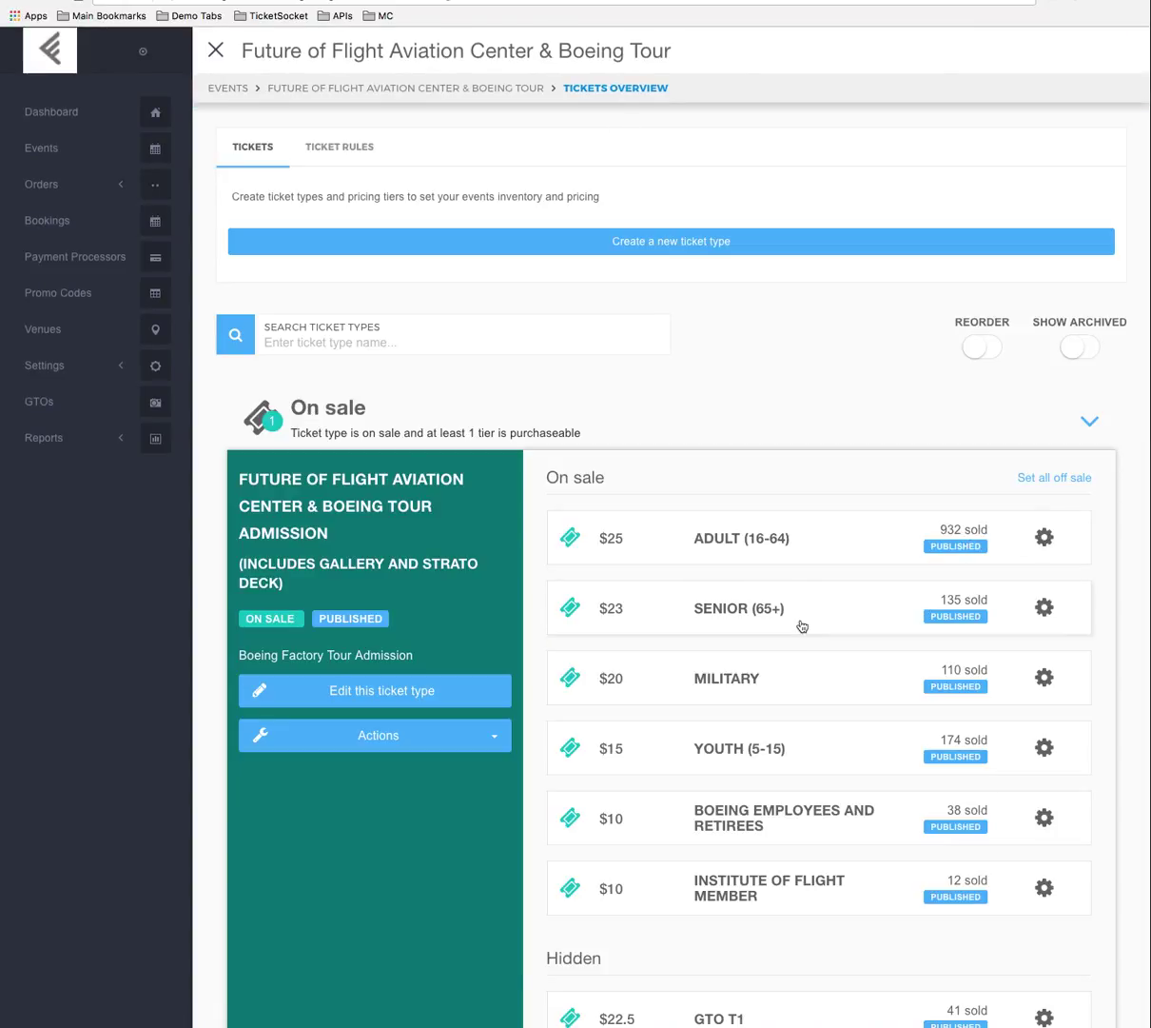
scroll(805, 665, down, 5)
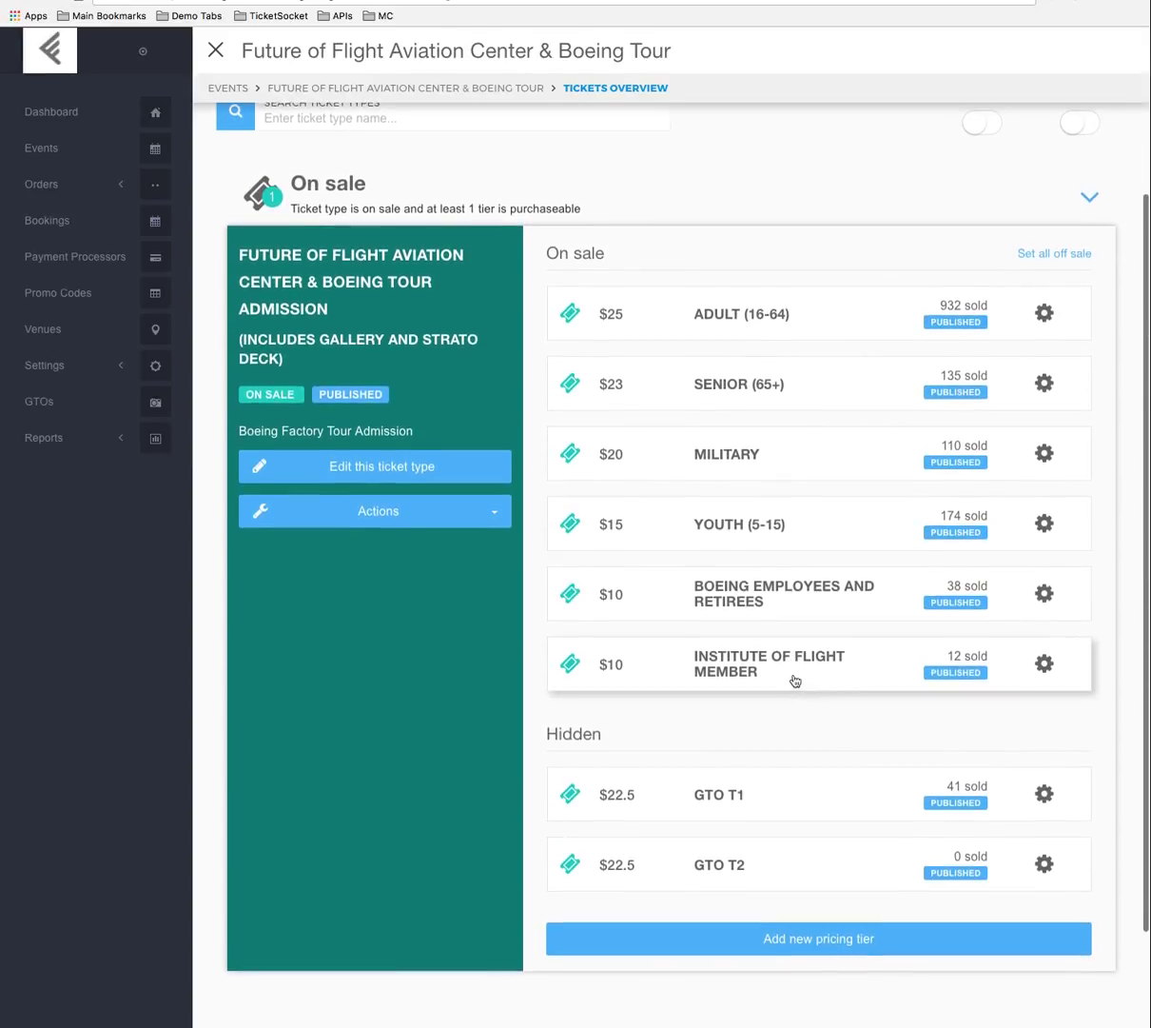
scroll(791, 682, up, 5)
scroll(861, 473, up, 1)
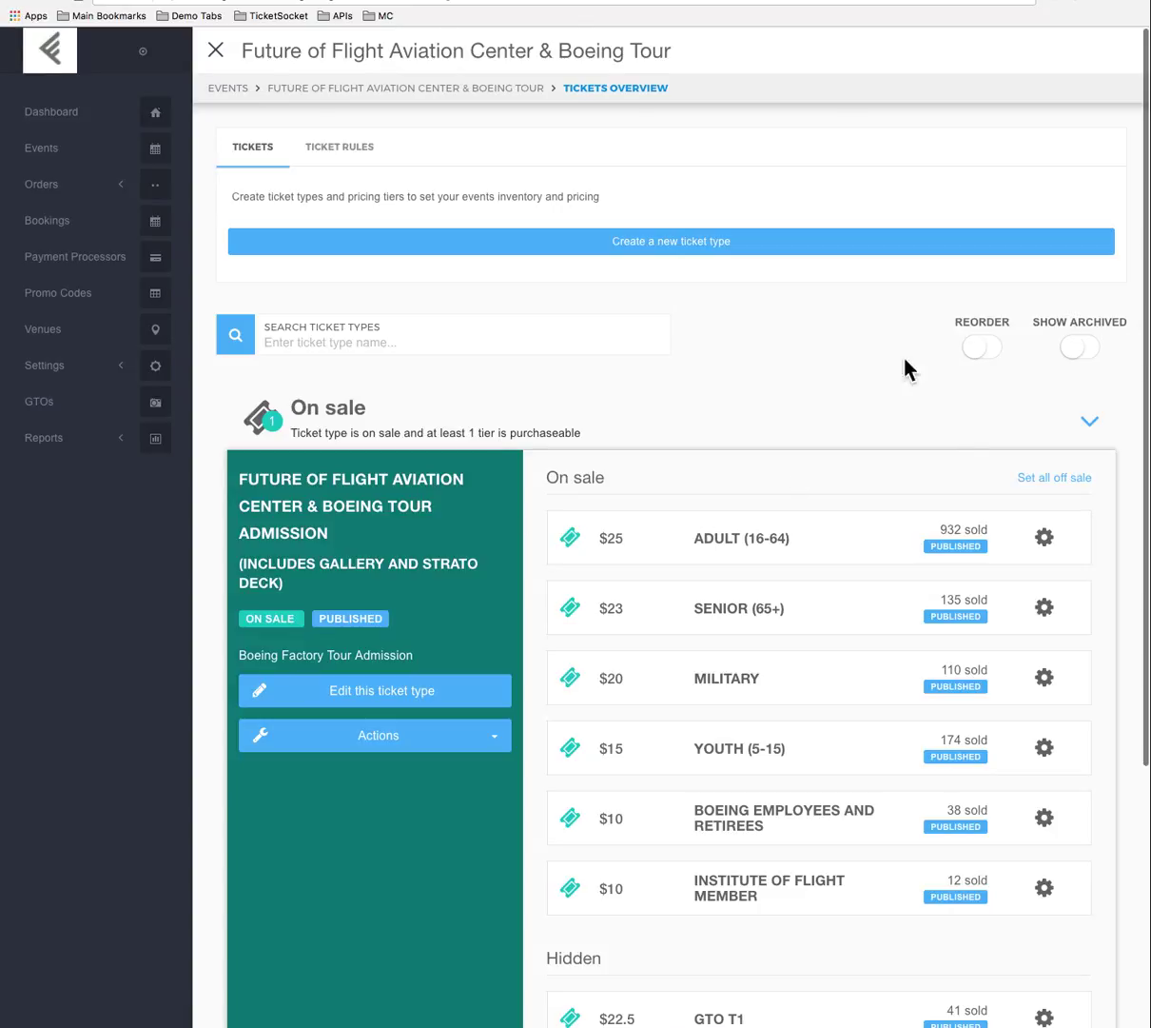
drag(251, 486, 435, 533)
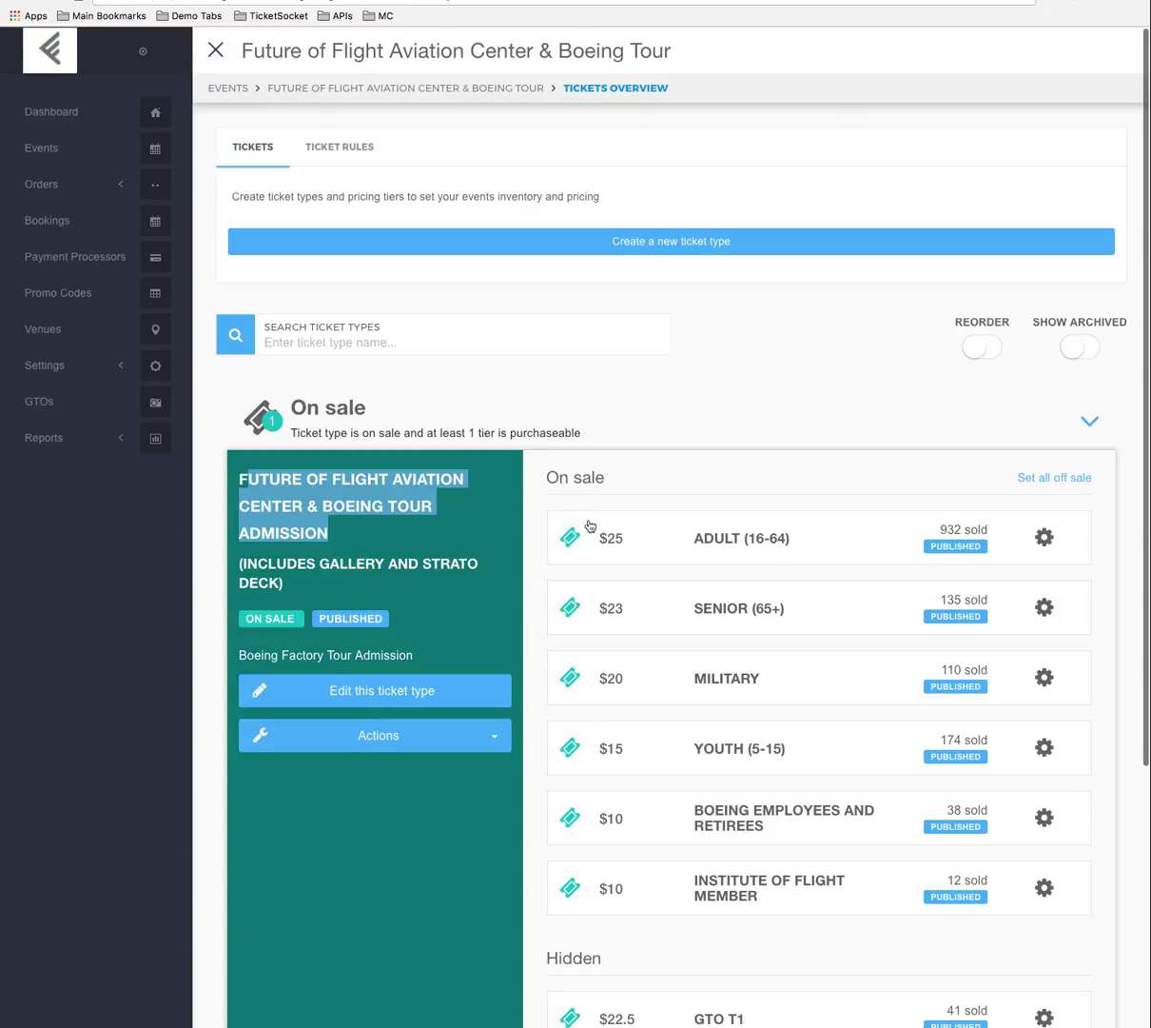
scroll(689, 532, down, 2)
scroll(690, 535, down, 5)
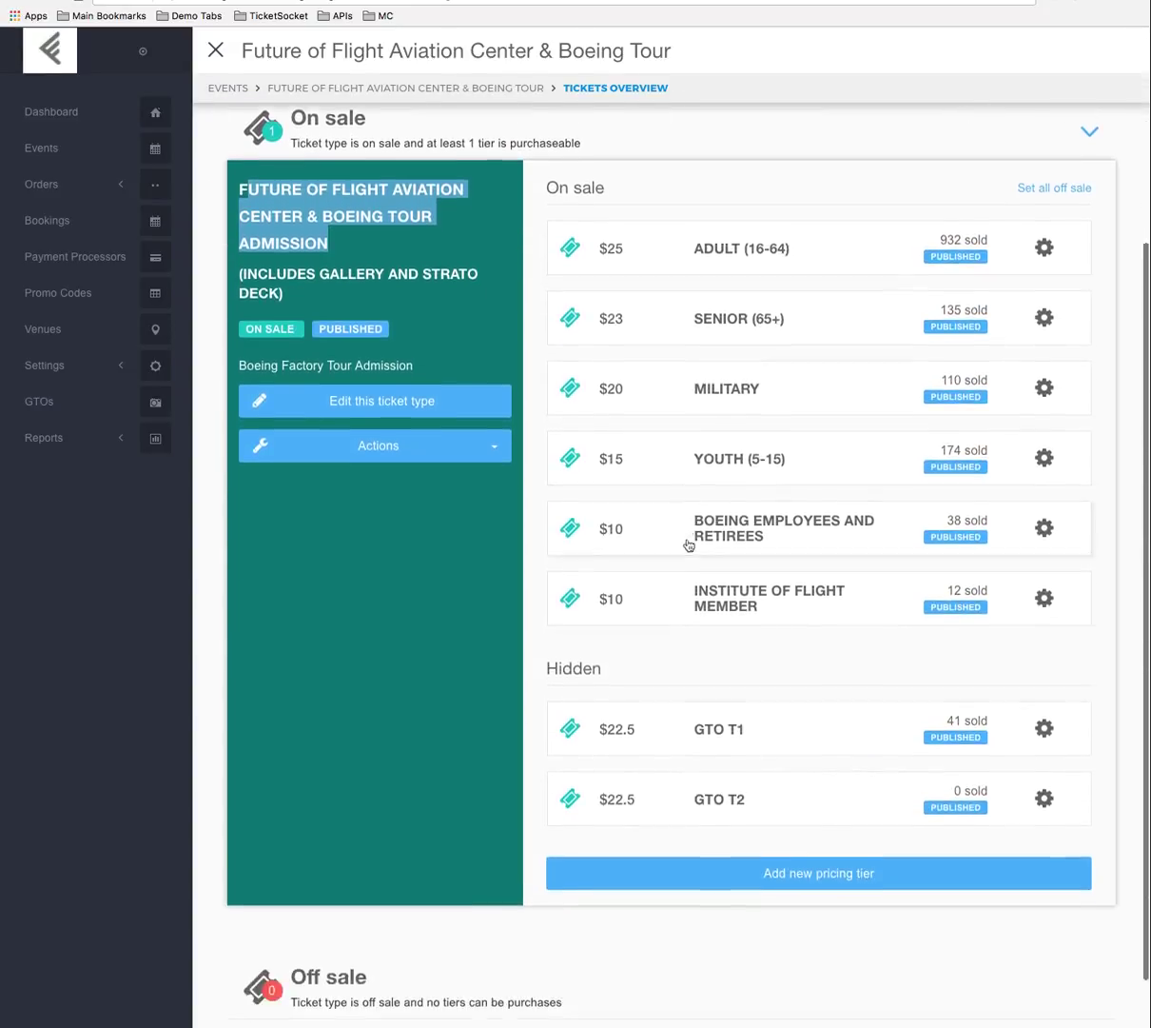
scroll(672, 609, up, 5)
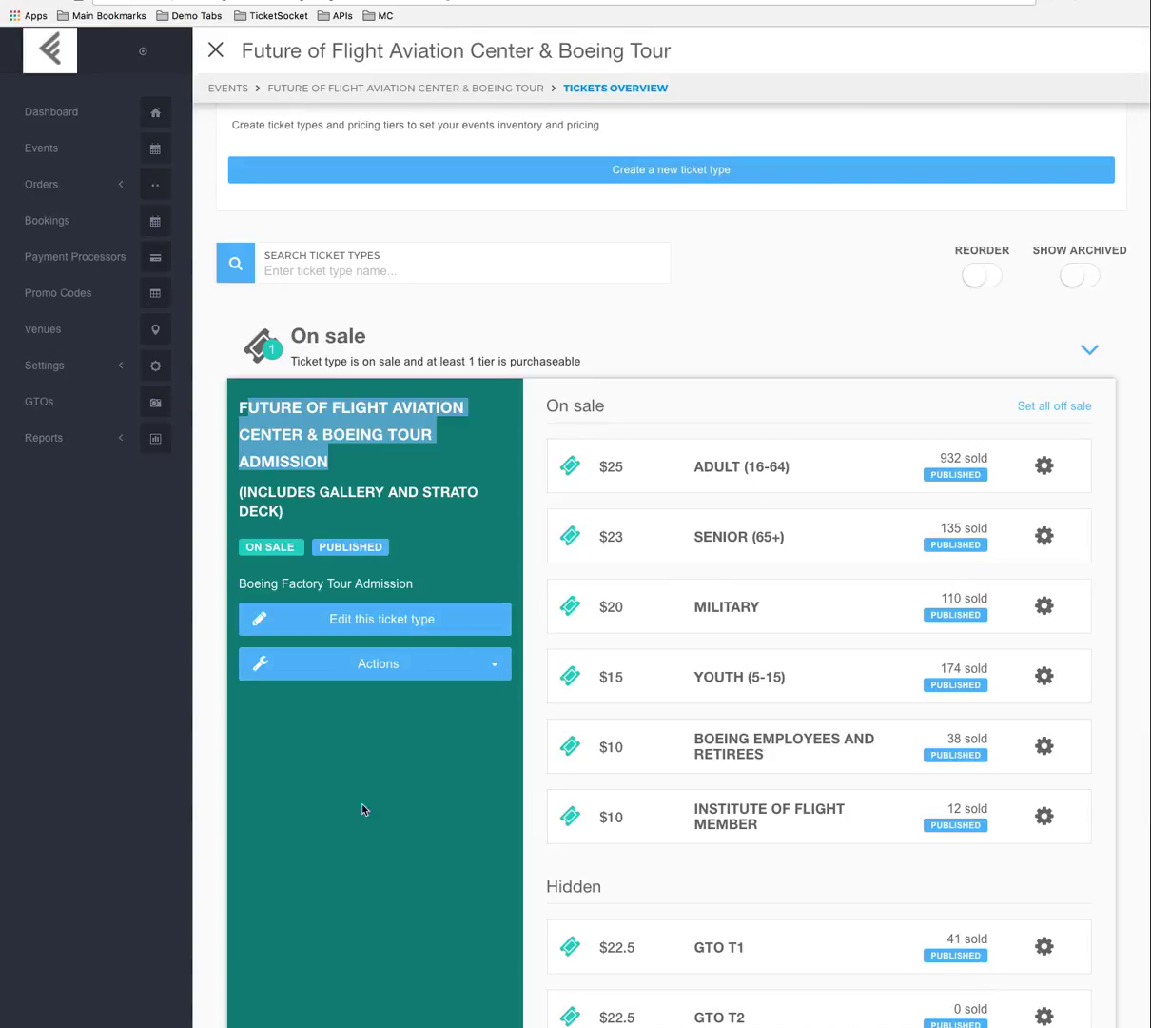
click(431, 664)
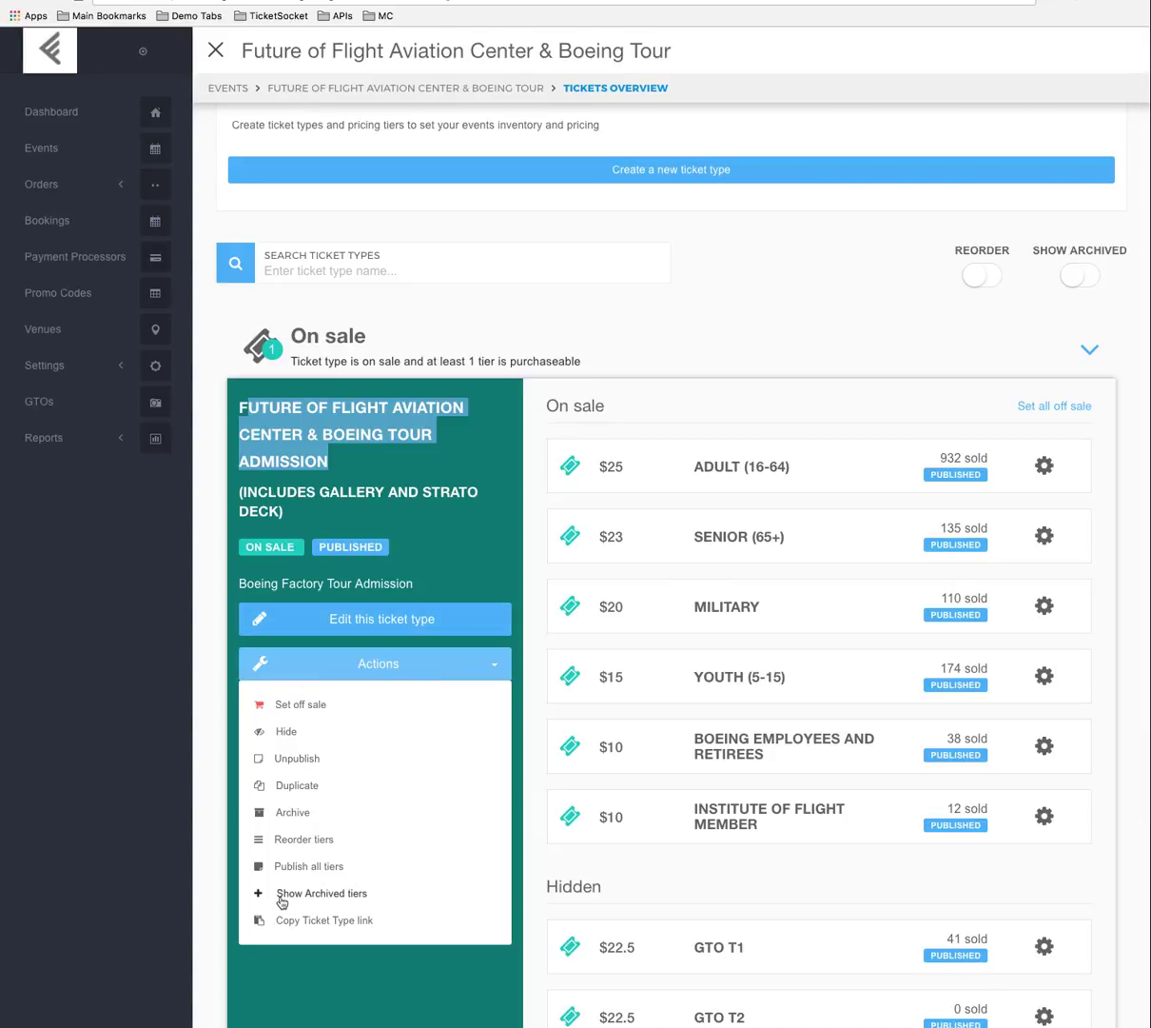
click(303, 840)
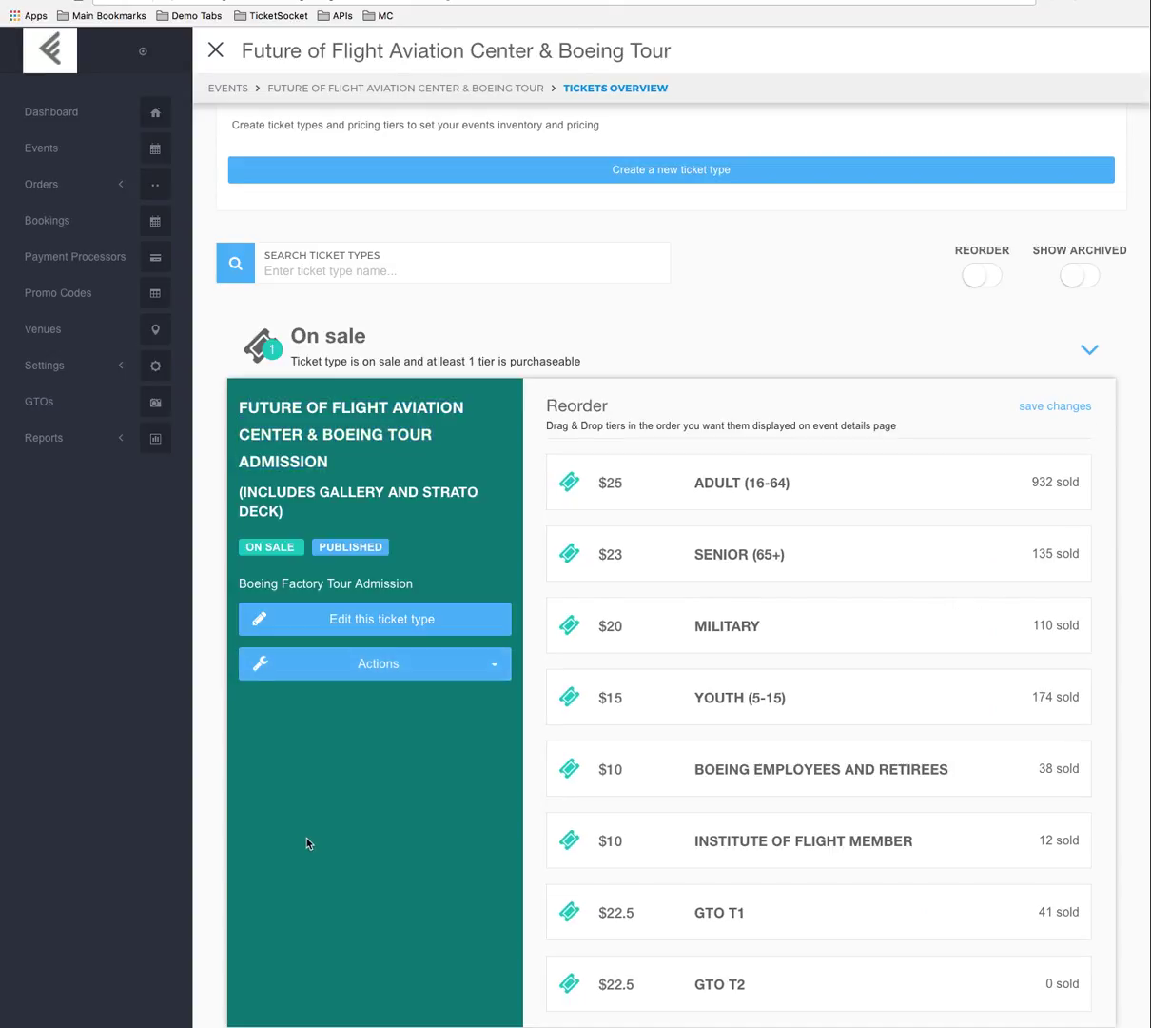
click(401, 666)
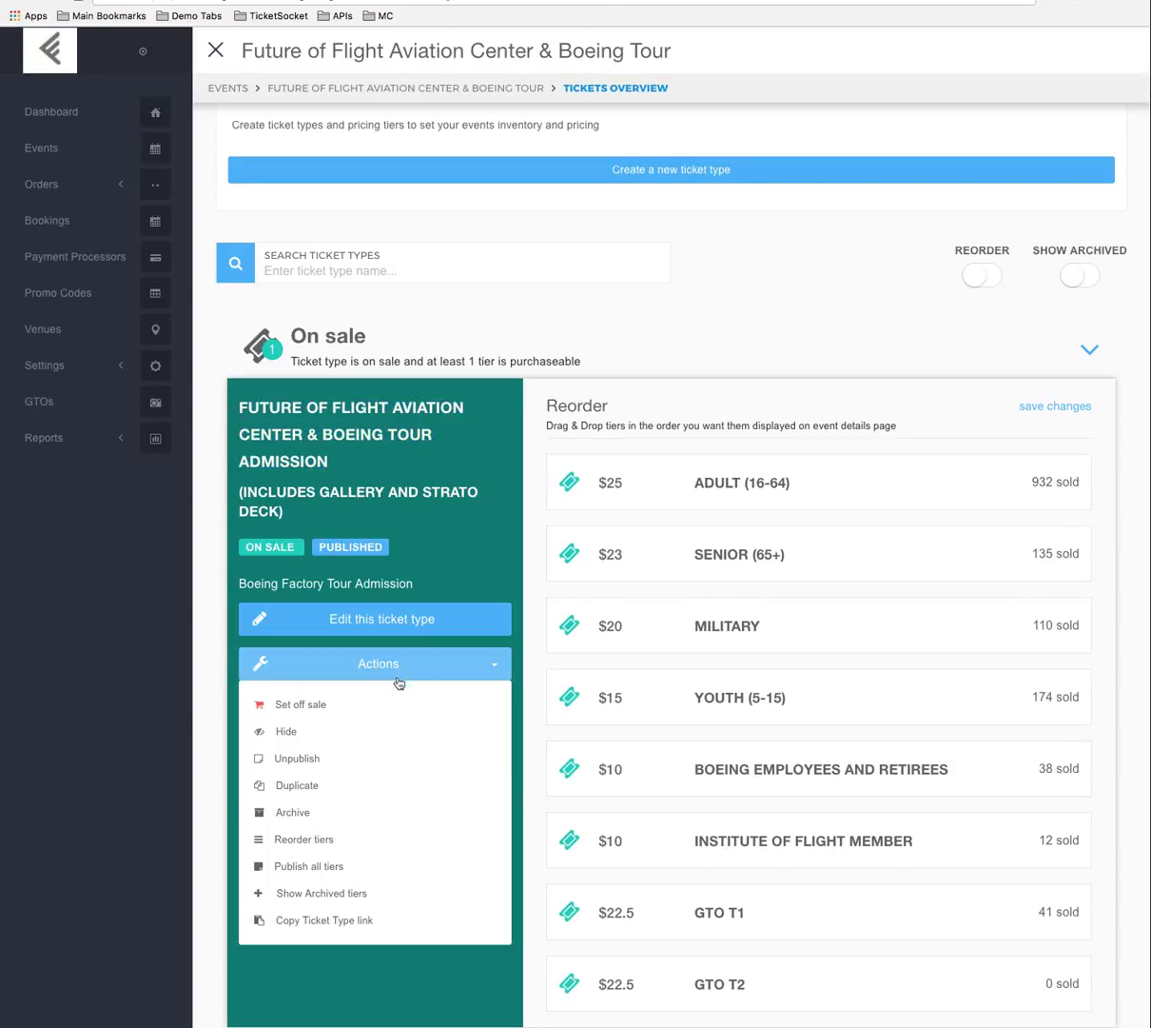
click(300, 840)
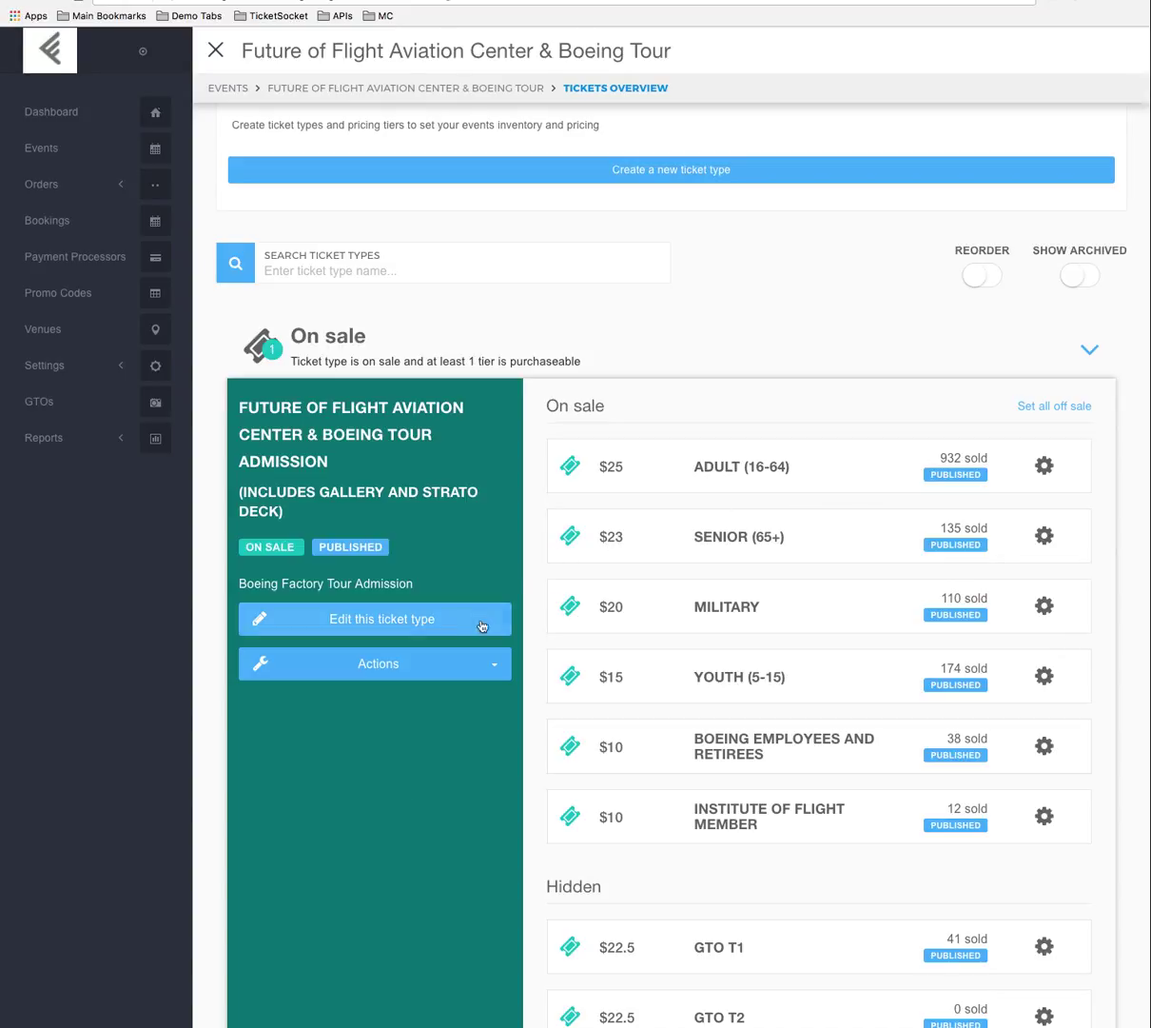
- Reorder the admission ticket type's tiers by placing Senior (65+) above Adult (16-64), and save the new order
click(411, 661)
click(307, 841)
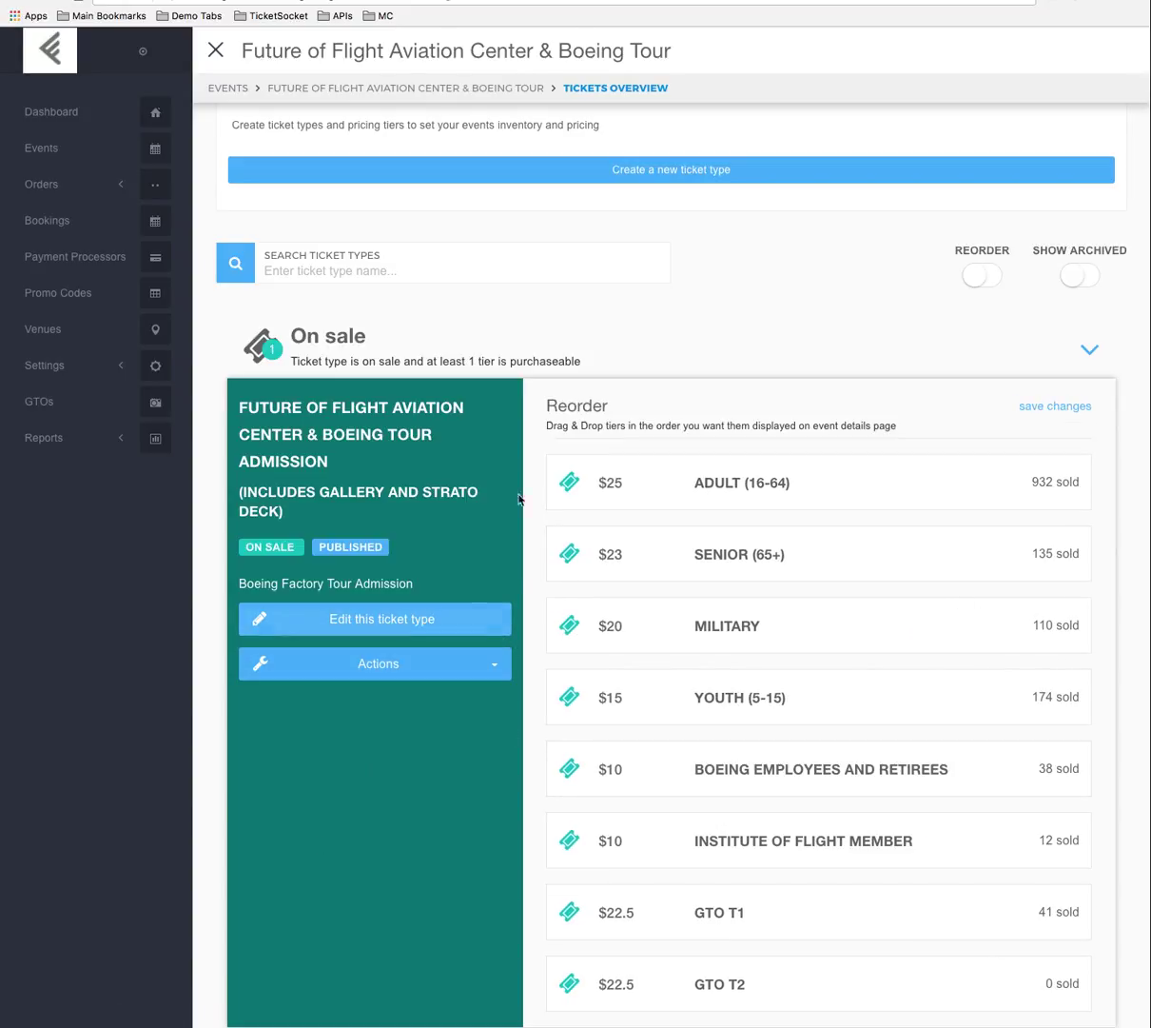
drag(737, 568, 748, 478)
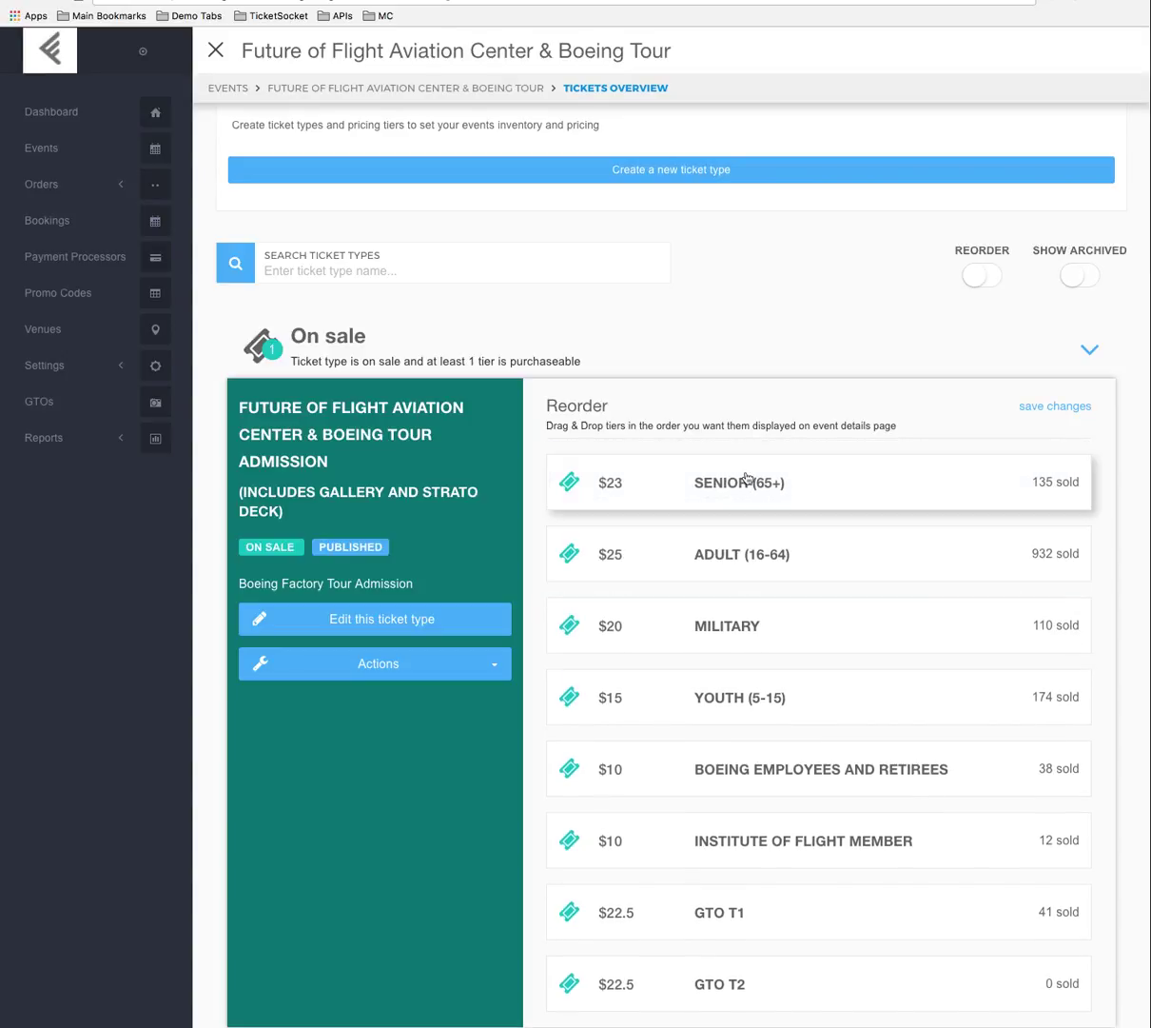
click(1045, 408)
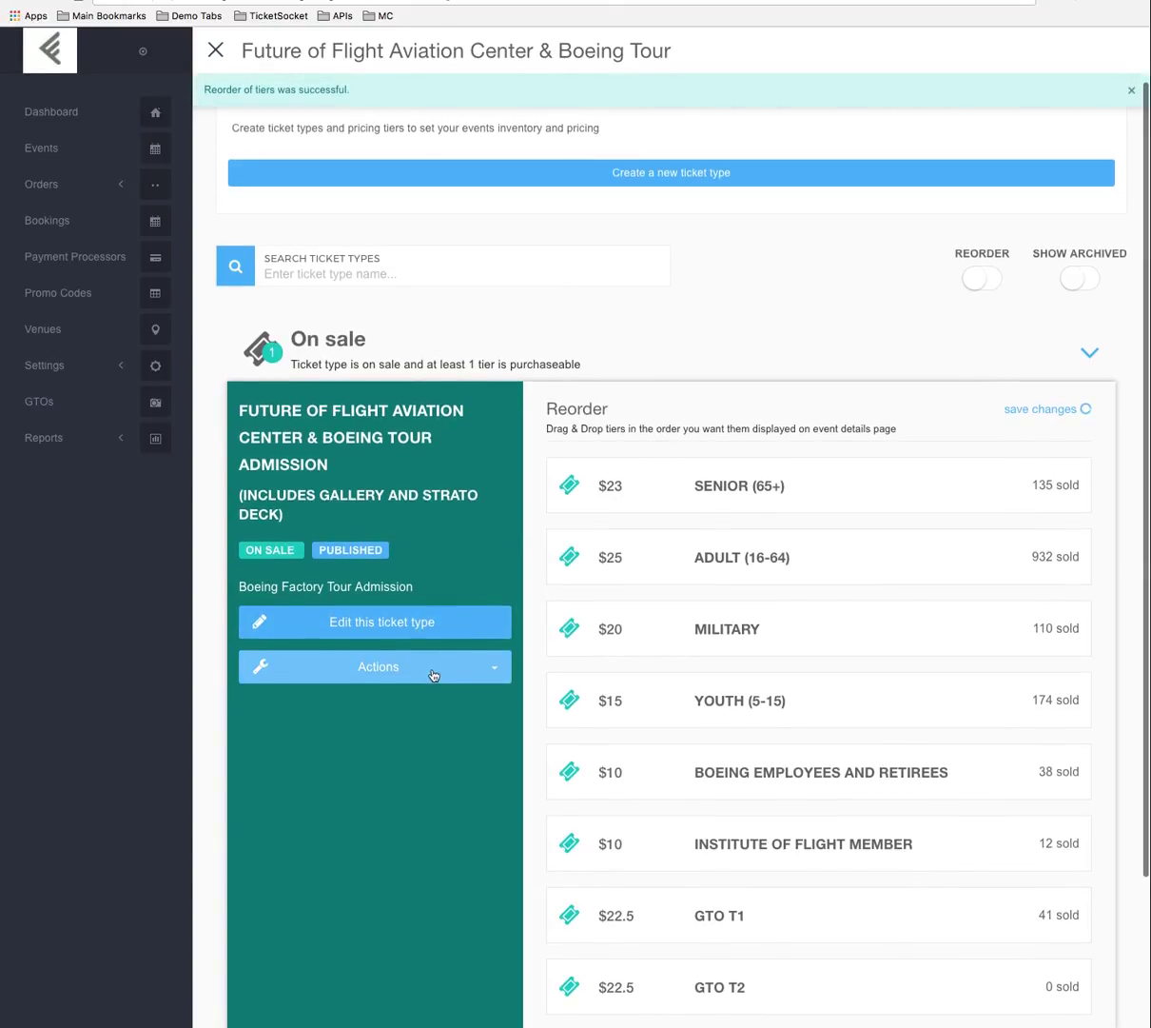
- Restore the admission ticket type's tier order by placing Adult (16-64) above Senior (65+), save it, and leave reordering
click(433, 674)
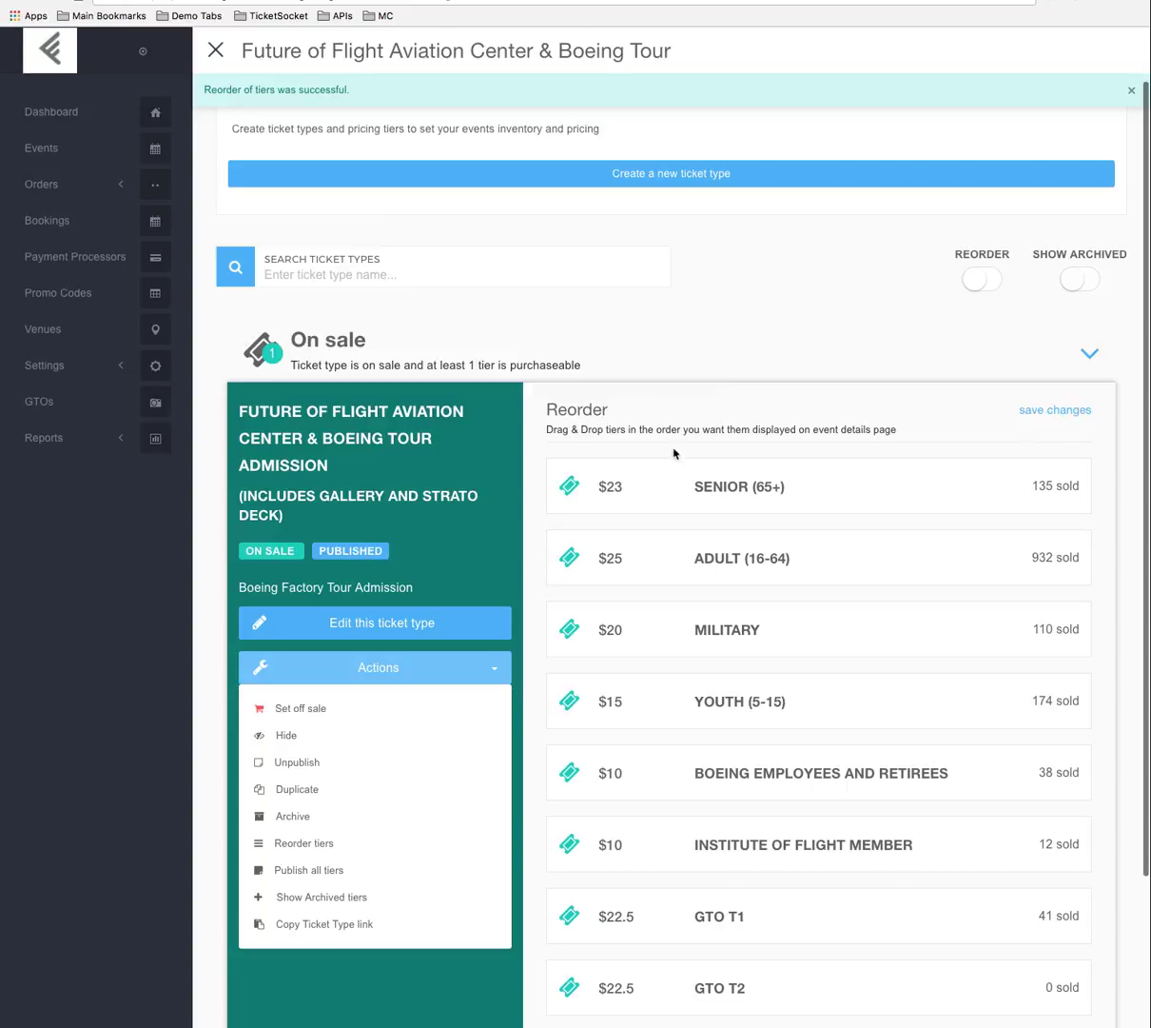
click(745, 281)
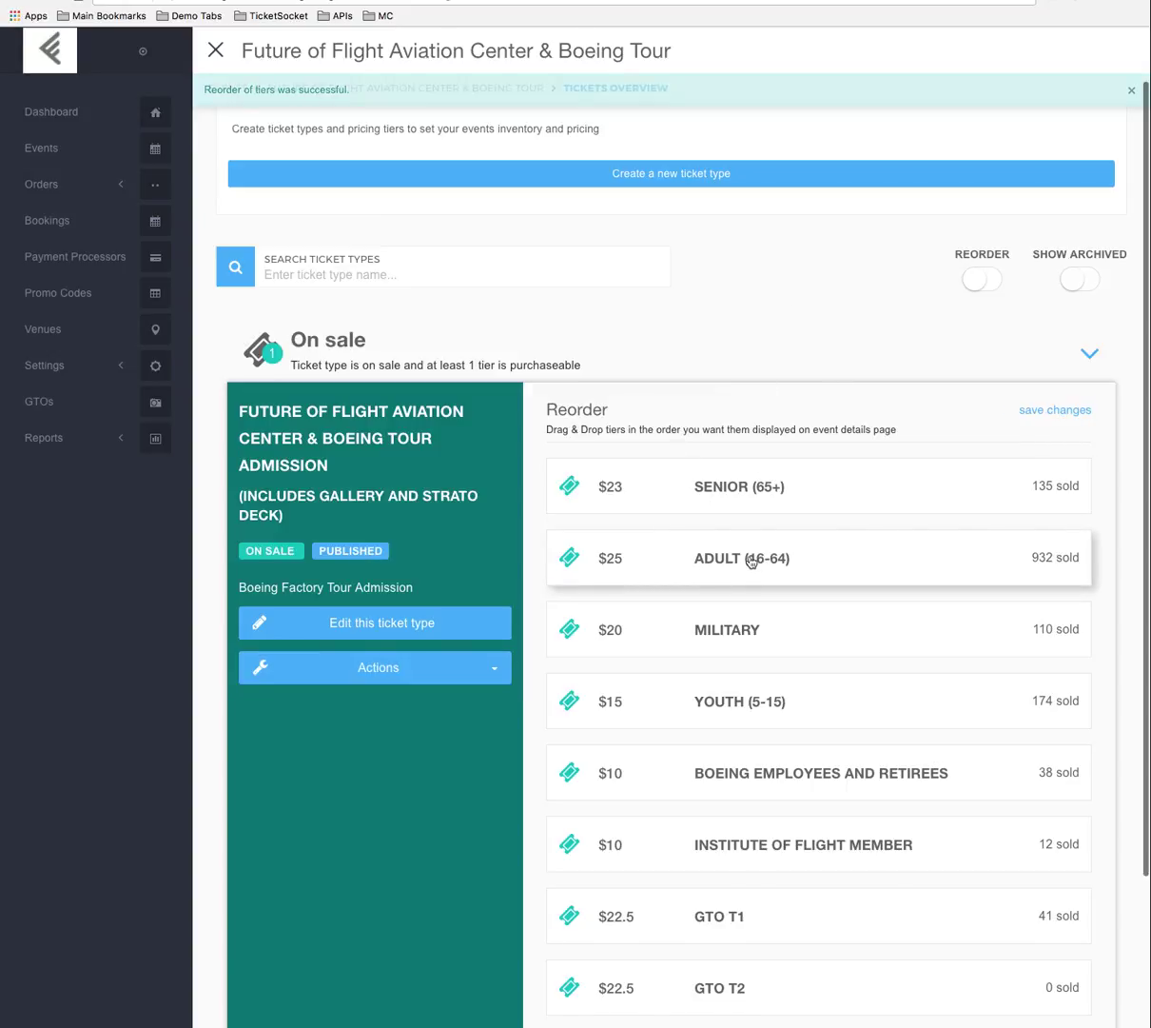
drag(748, 561, 754, 484)
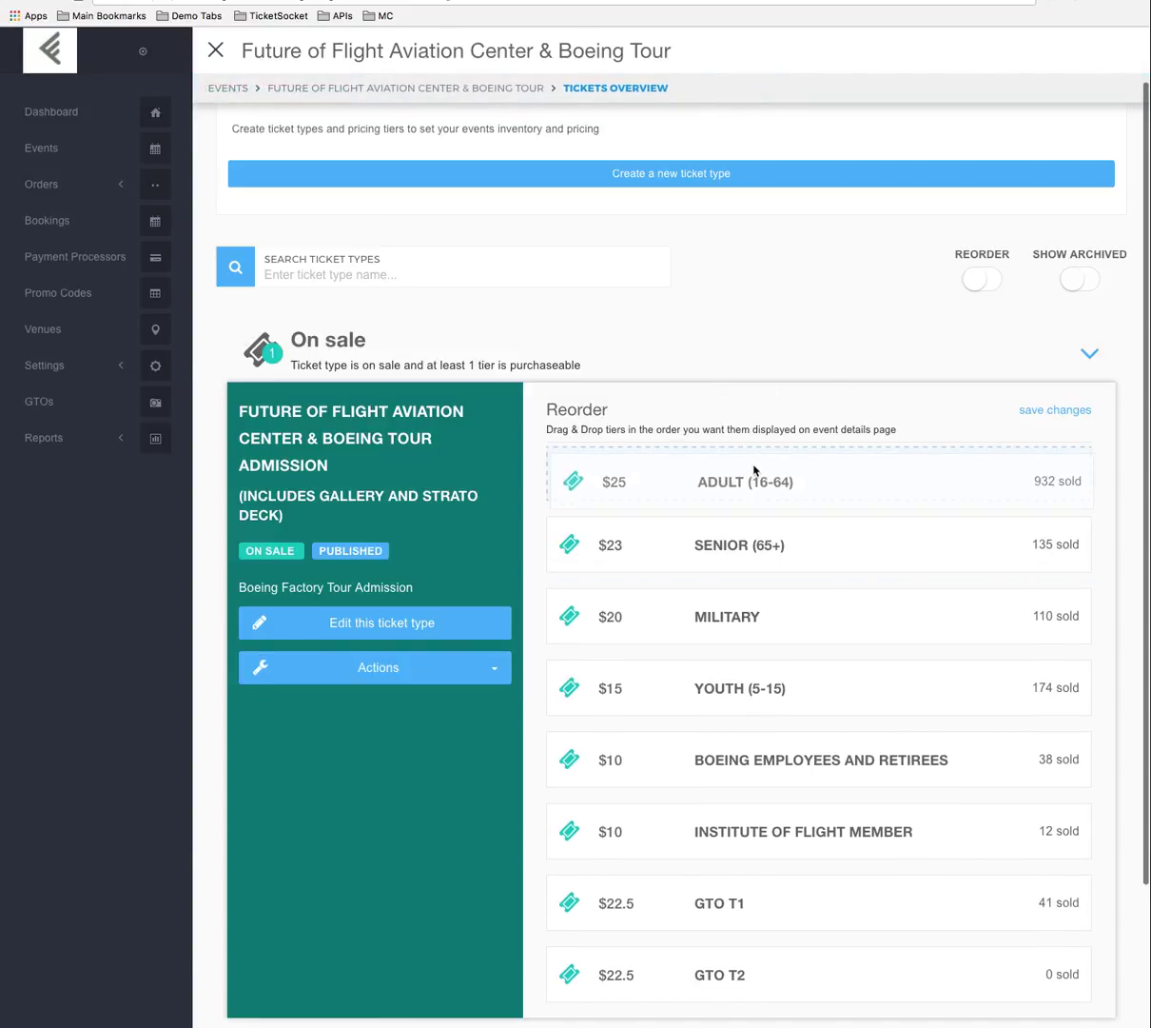
click(1045, 411)
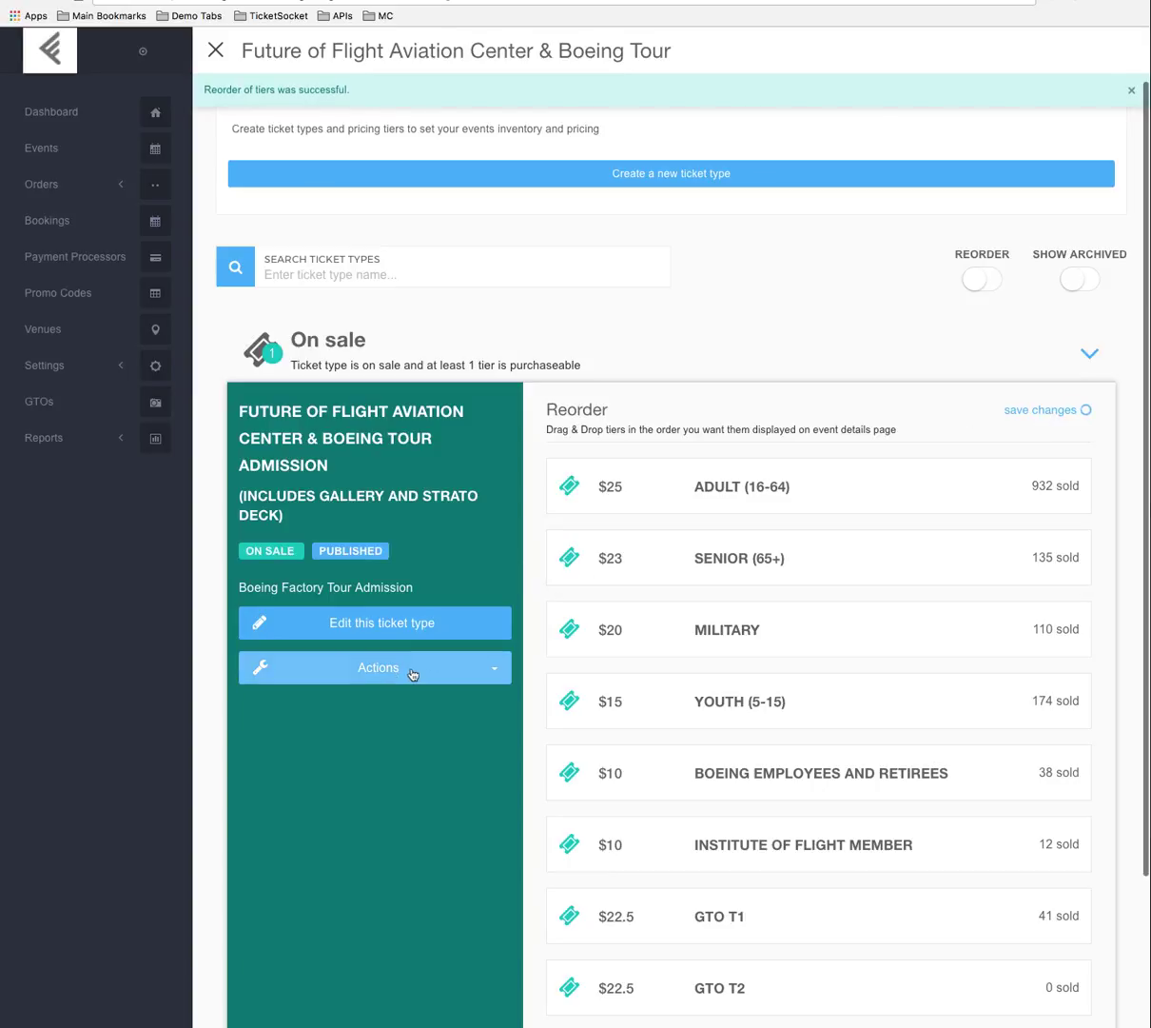
click(412, 671)
click(315, 846)
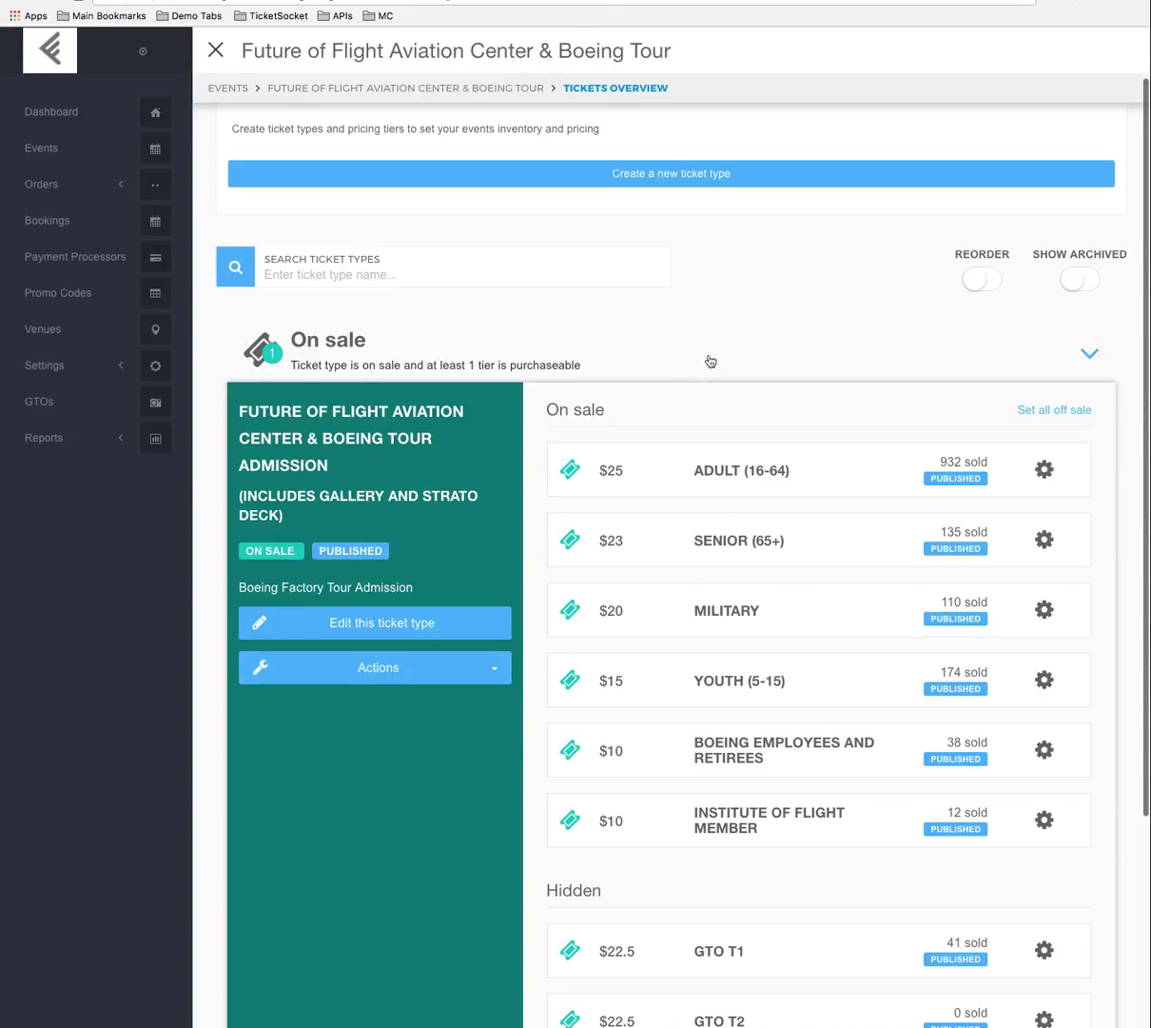
click(810, 353)
click(775, 419)
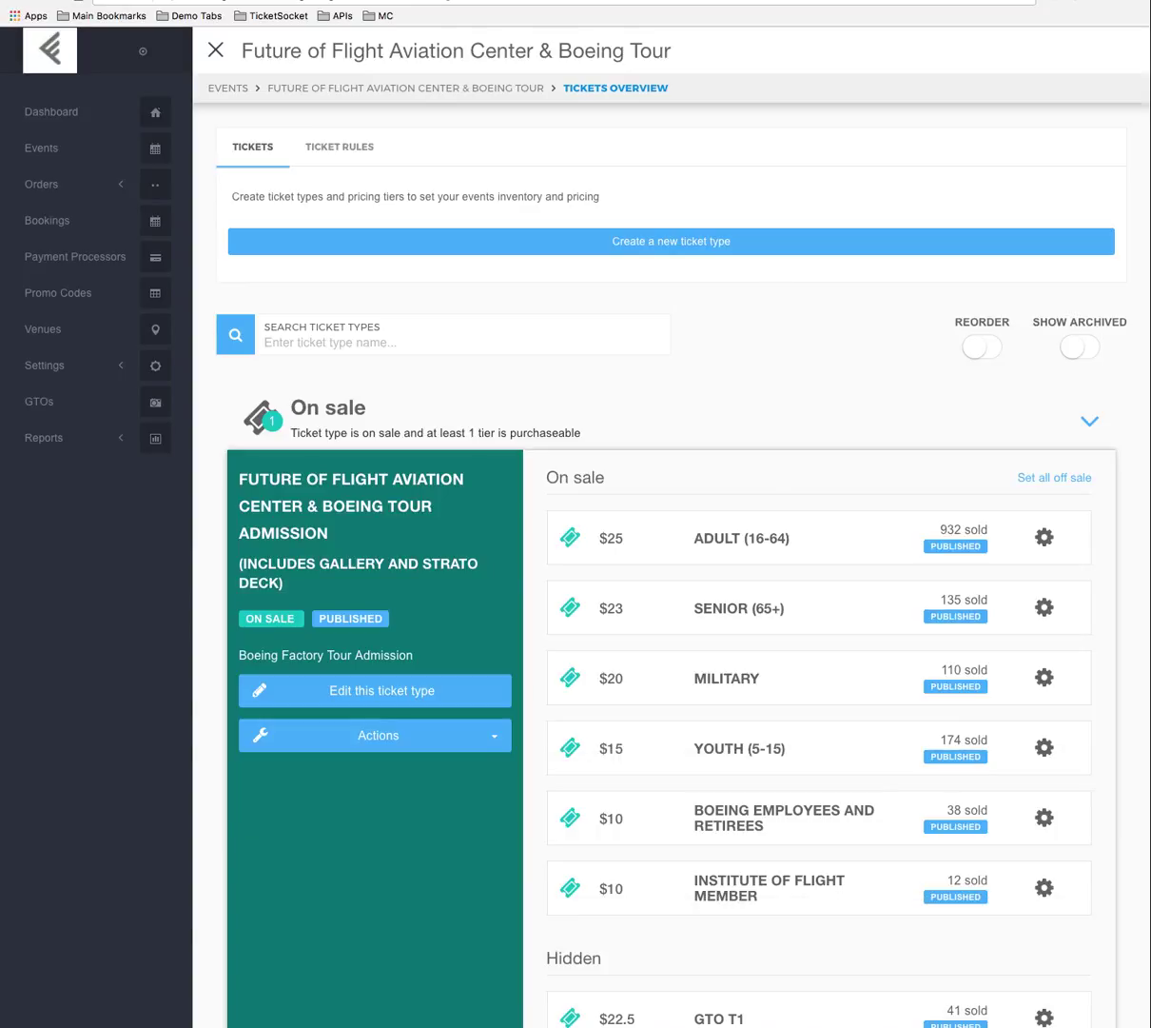
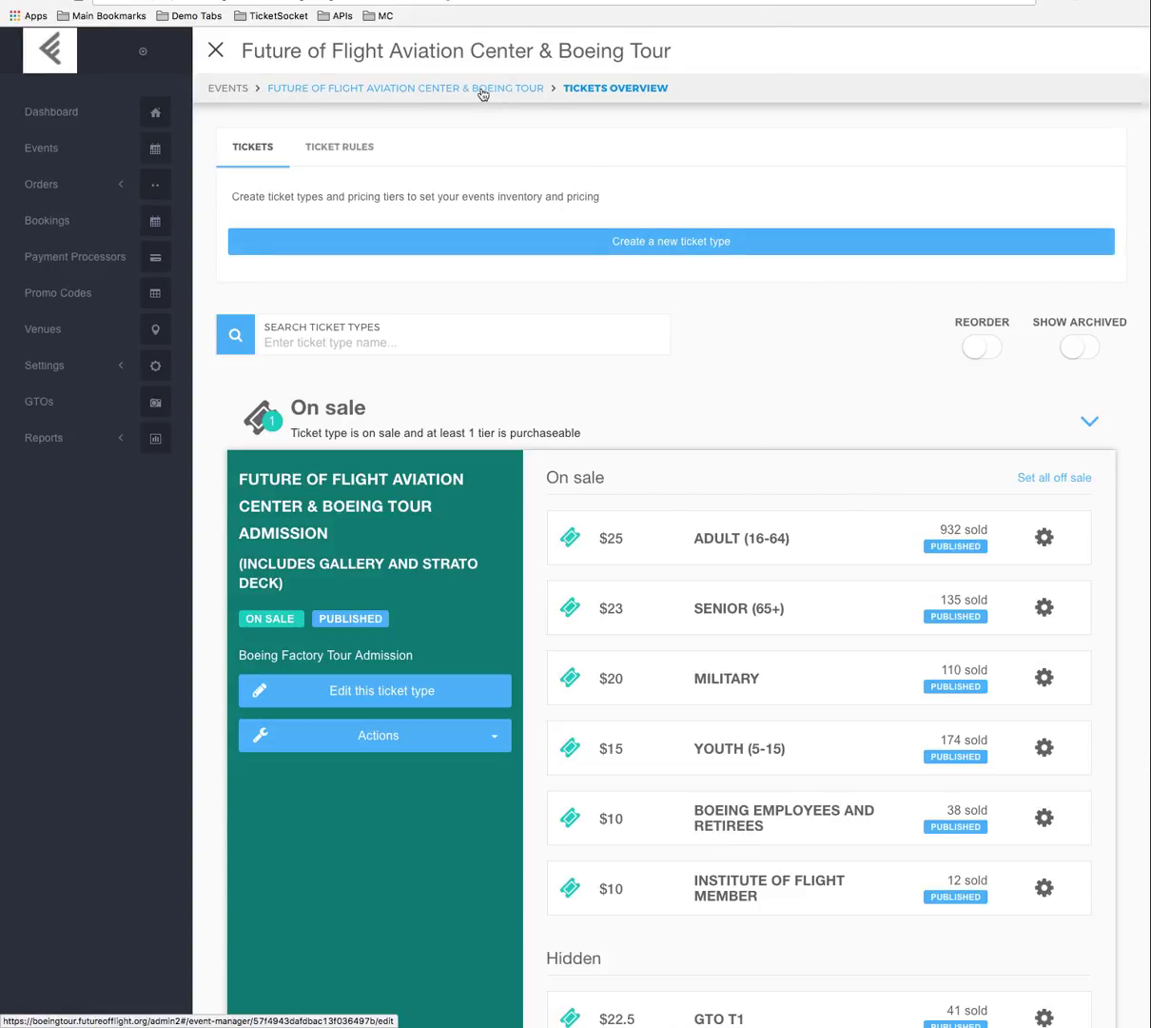
- Open the event's Receipts & E-Tickets settings, enlarge the e-ticket text editor, and examine the Use Default Receipt Settings option
scroll(815, 846, down, 2)
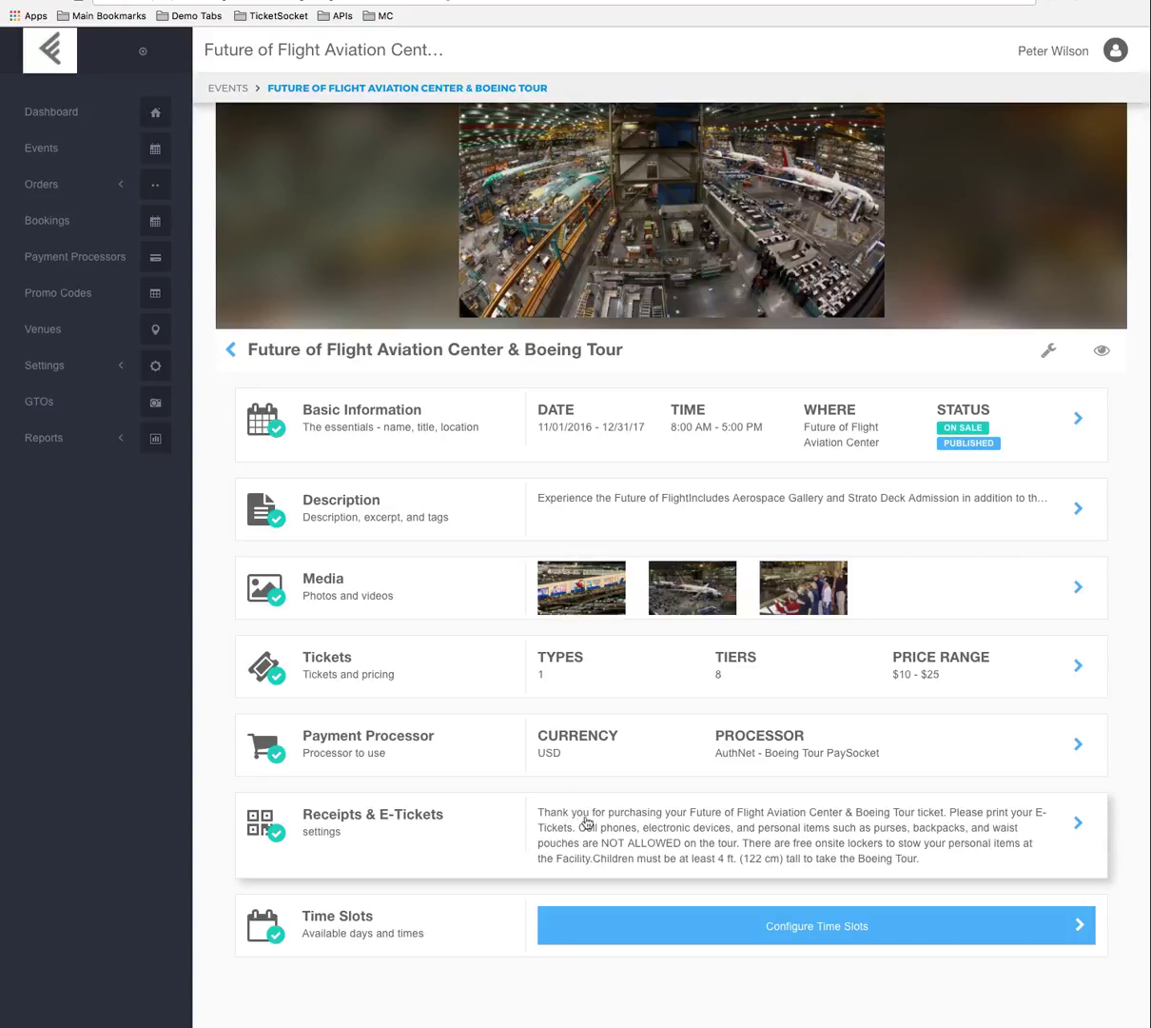
click(692, 845)
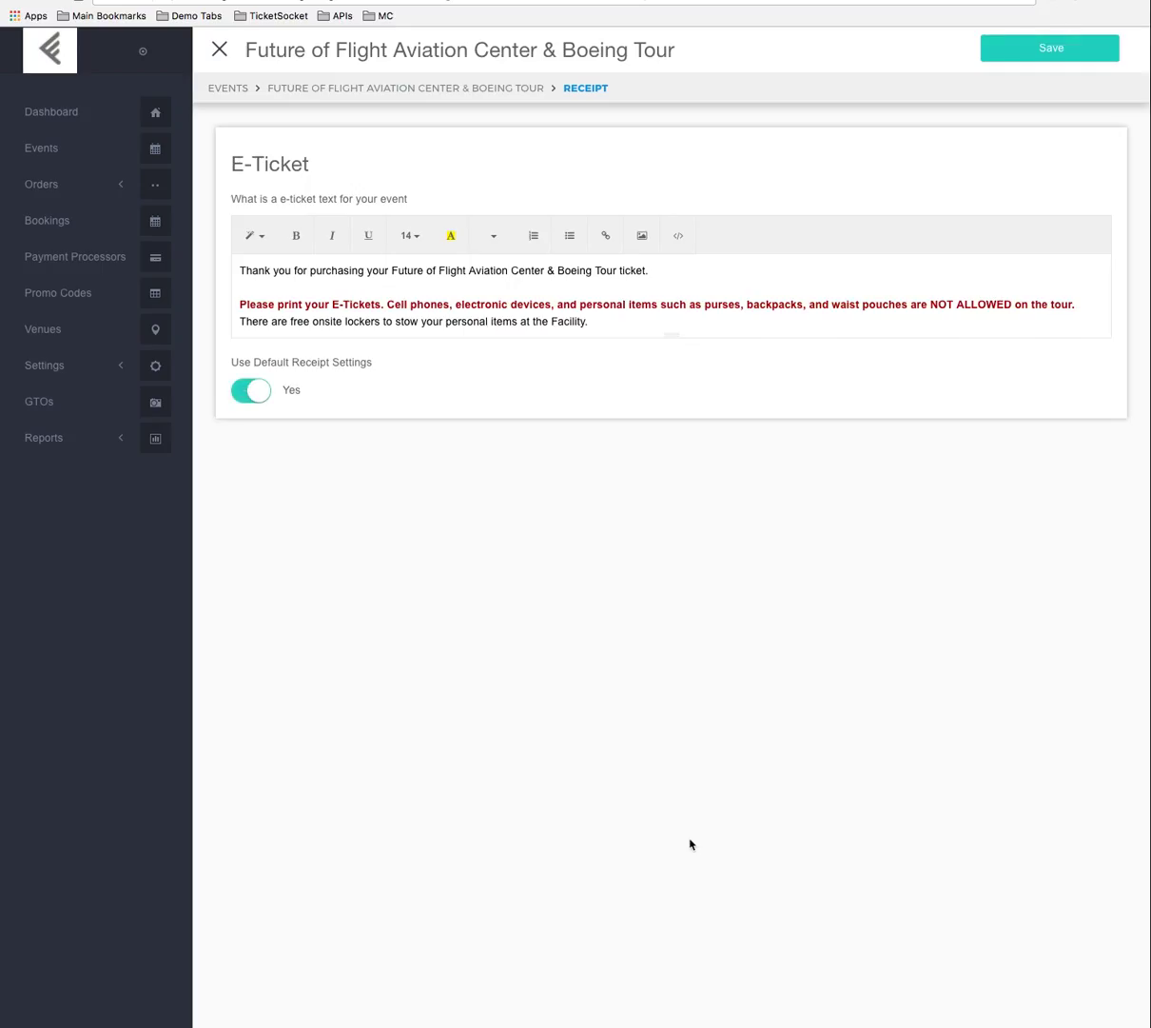
drag(666, 334, 685, 481)
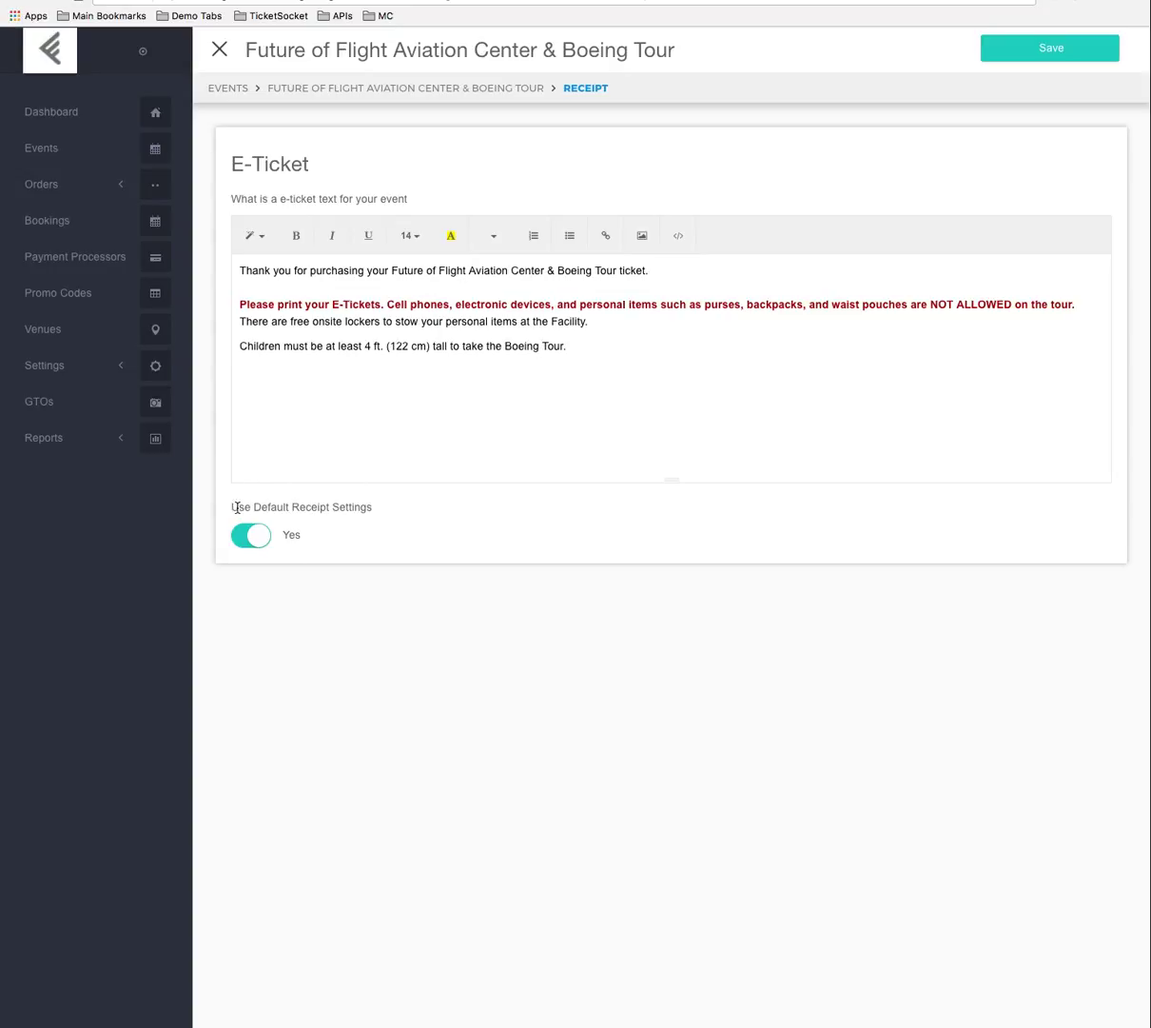
drag(231, 513, 372, 513)
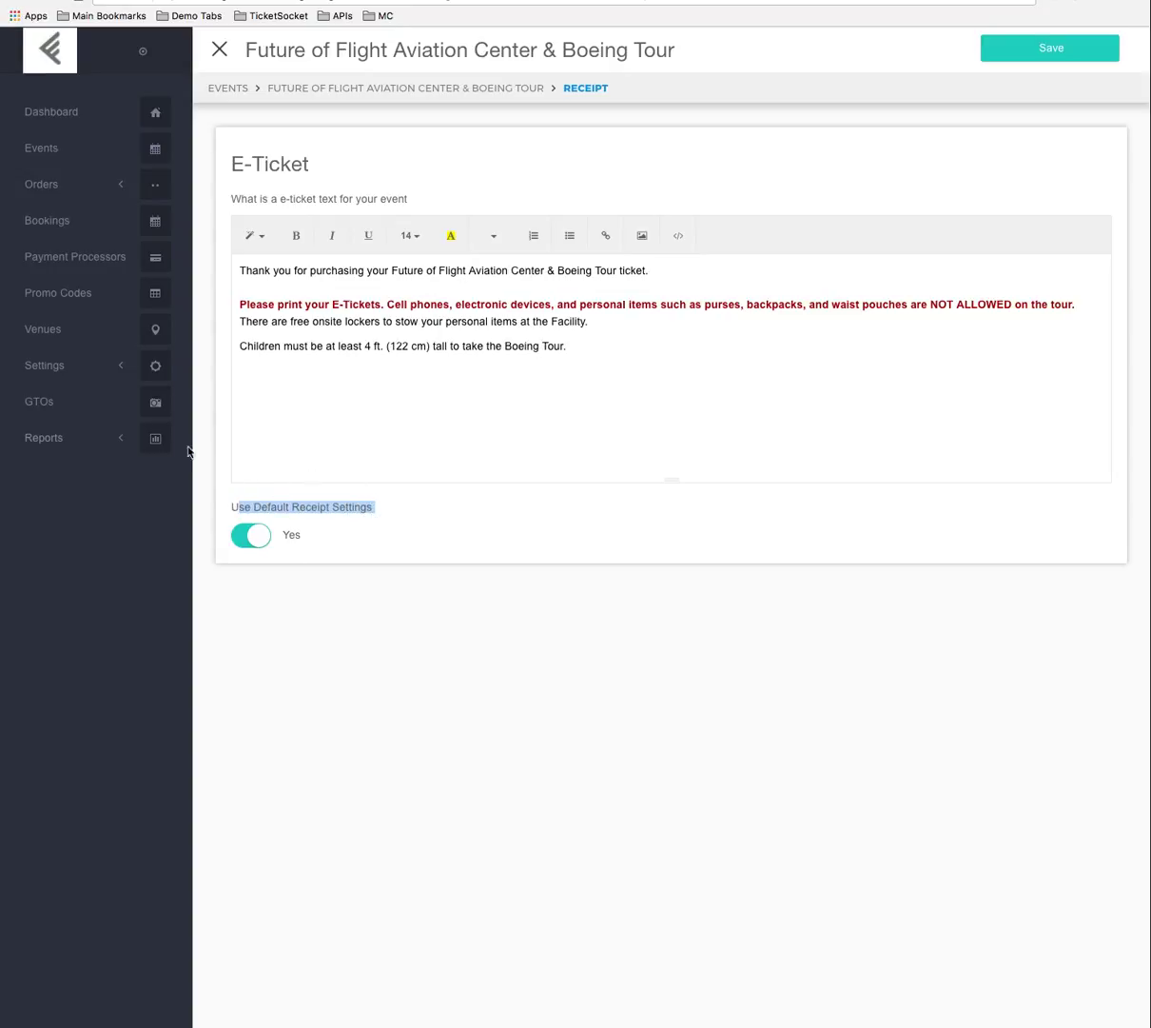
- Locate the site-wide Receipt Settings entry without opening it, and review the event's e-ticket text
click(79, 369)
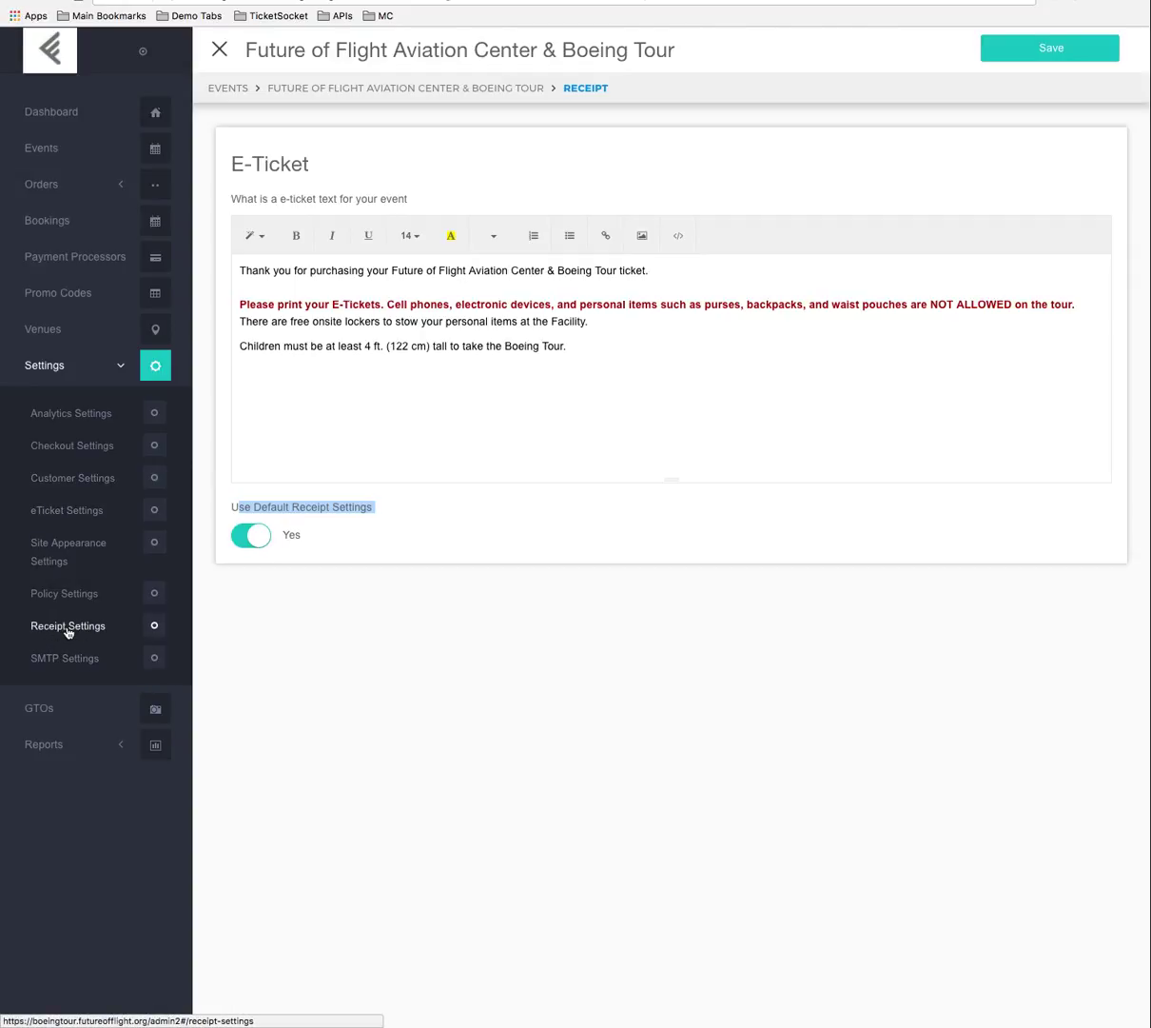
click(114, 369)
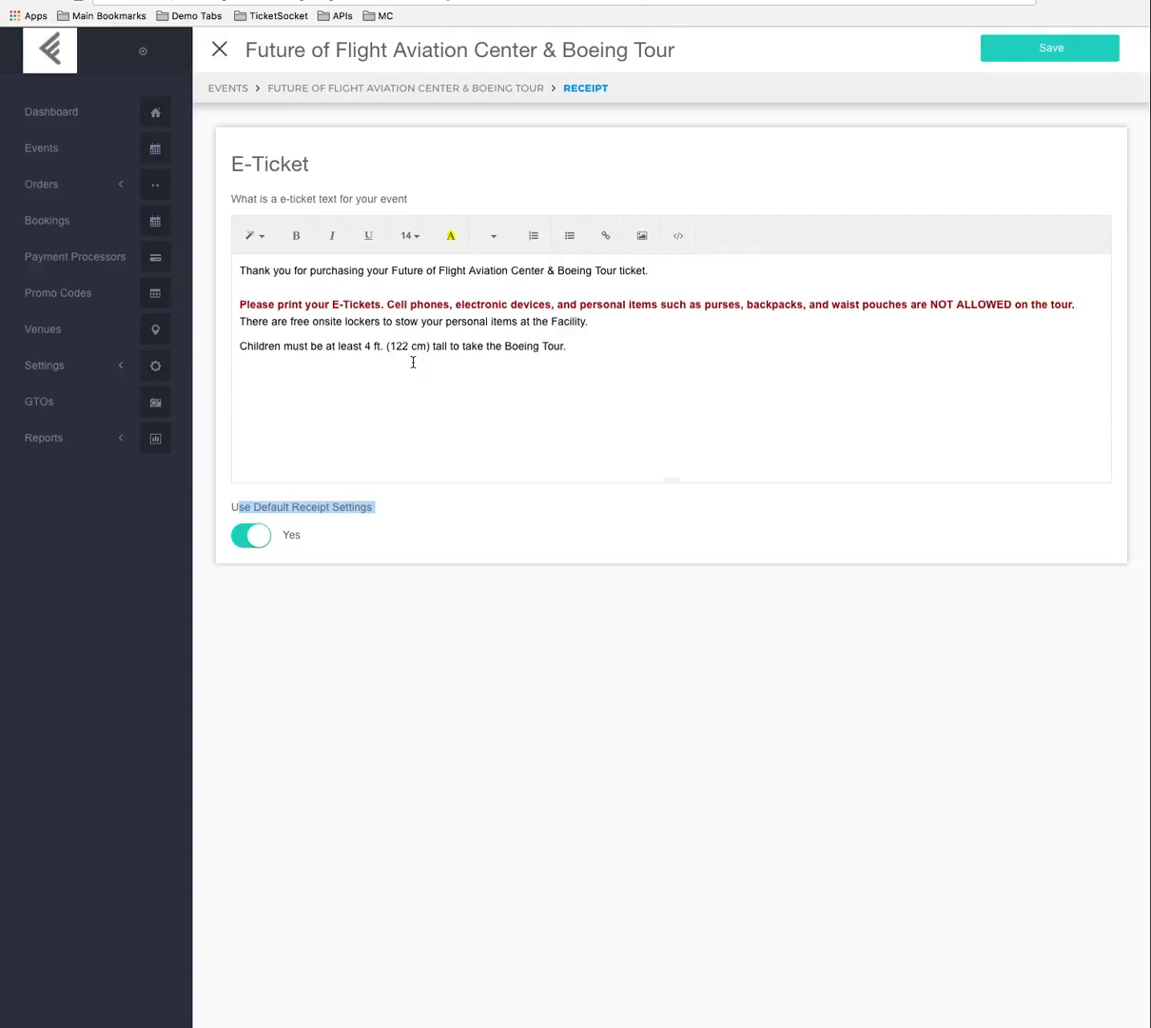
drag(565, 336, 245, 266)
click(608, 347)
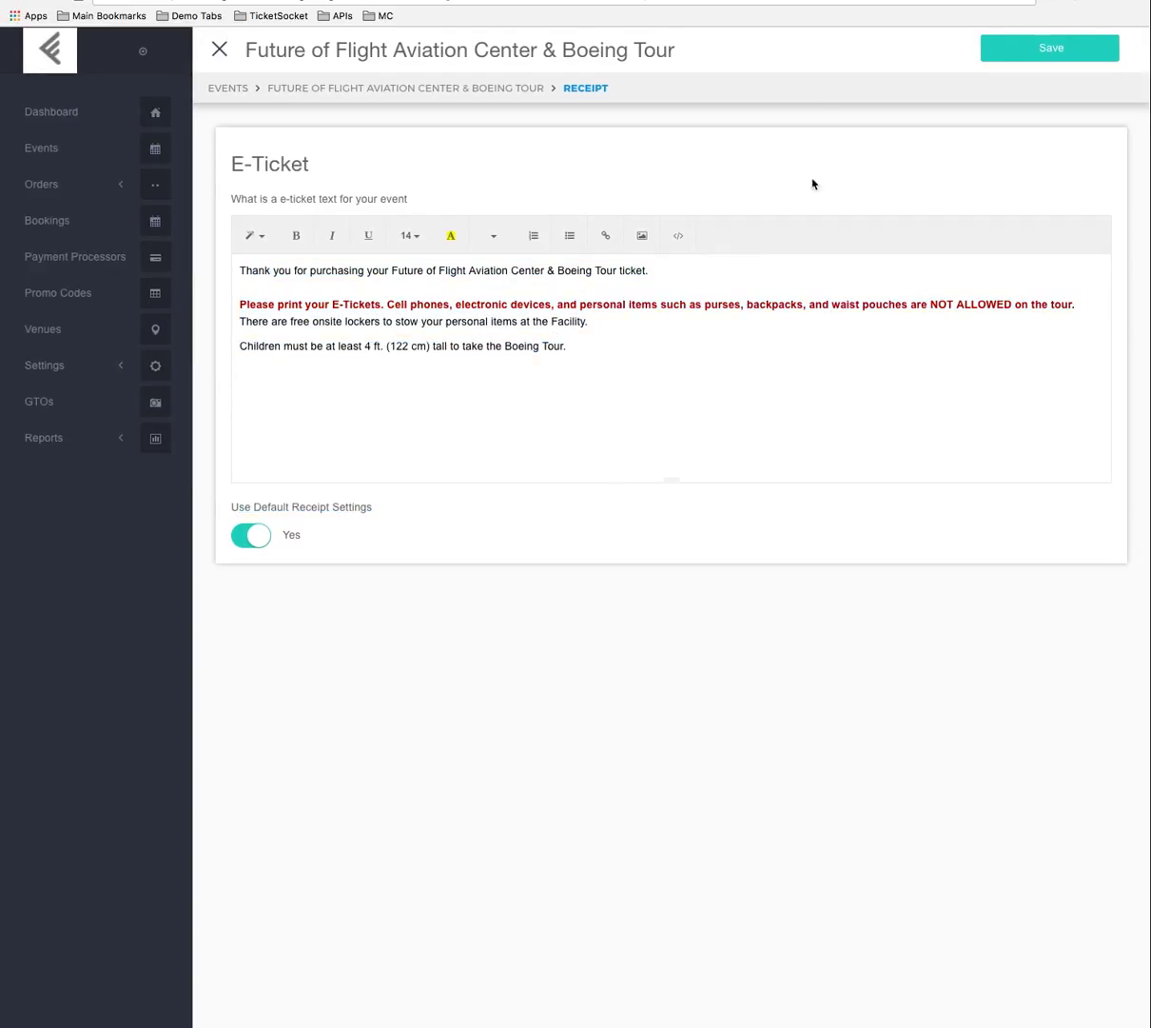
- Return to the event overview, open the Time Slots configuration, and look through the full list of time slots
click(478, 89)
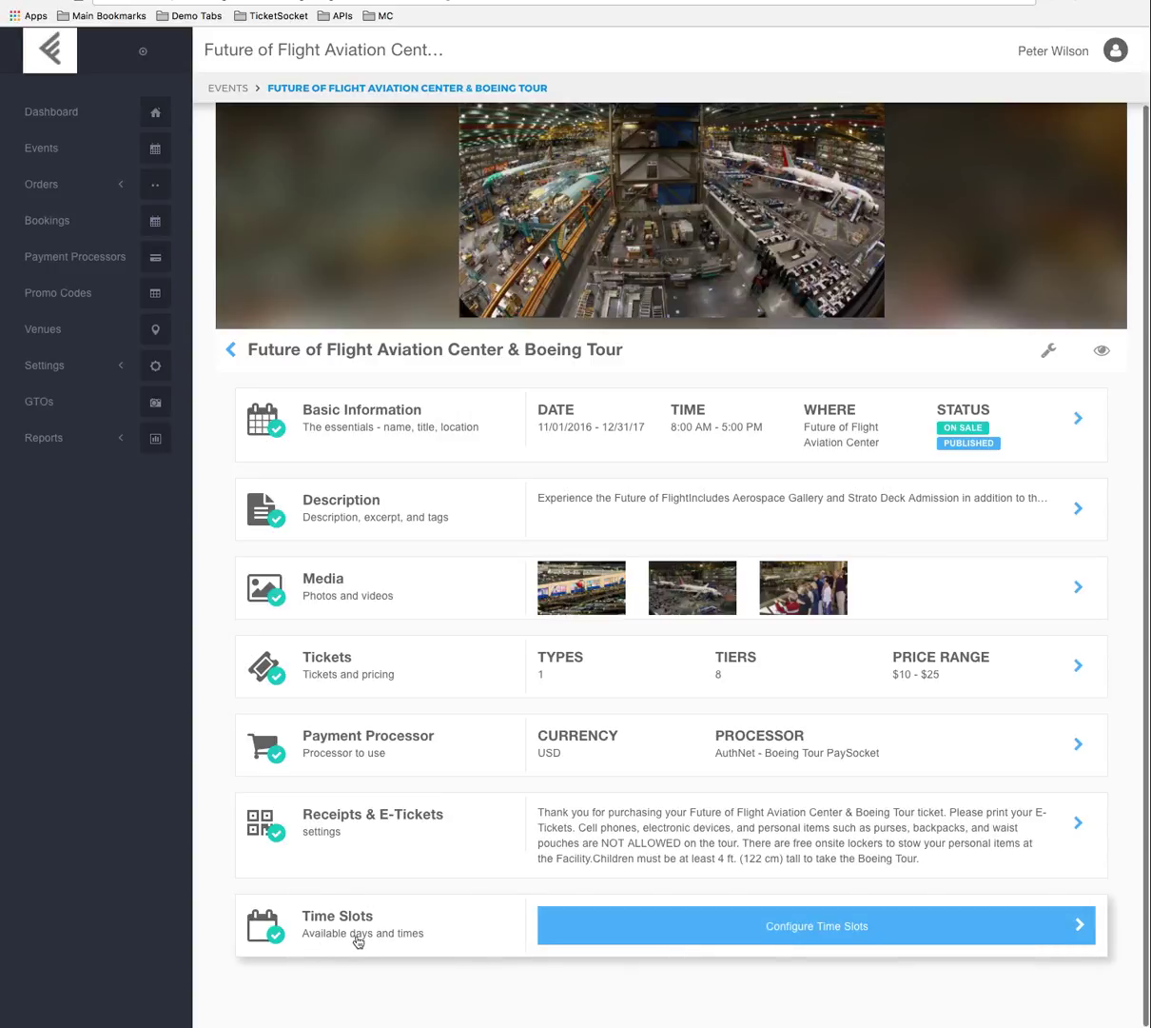
click(720, 929)
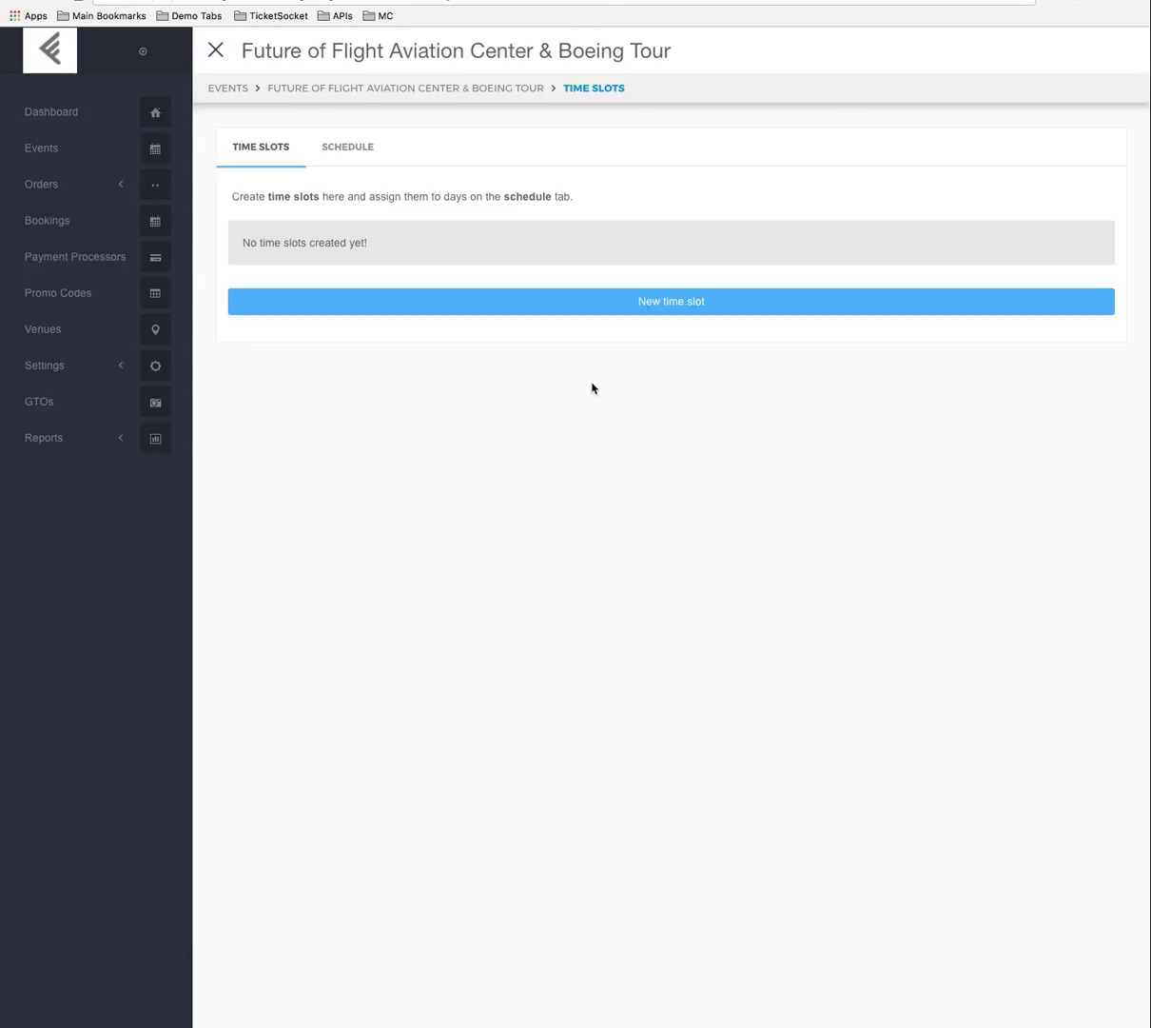
scroll(474, 238, down, 3)
scroll(478, 250, down, 5)
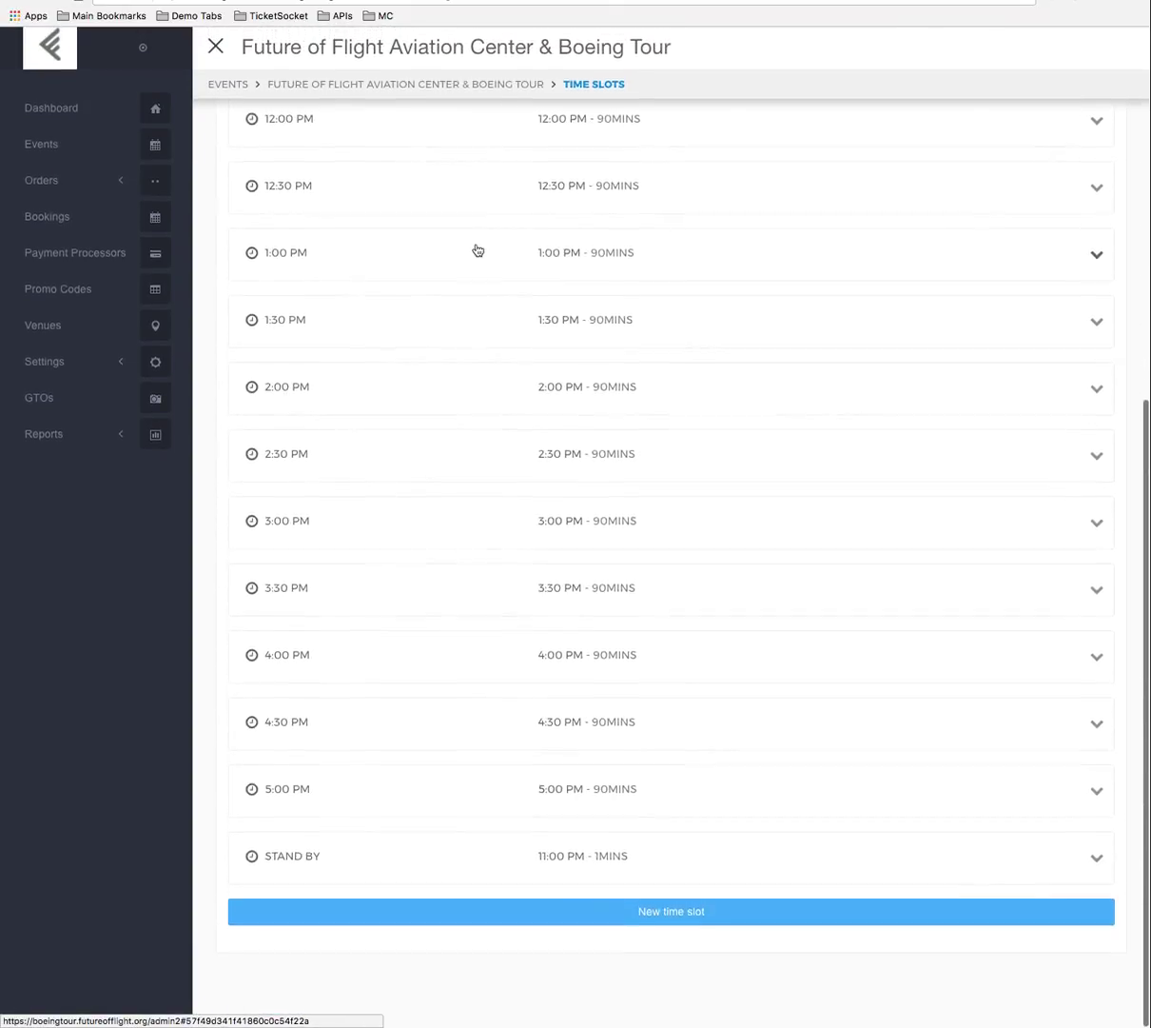
scroll(476, 250, up, 4)
scroll(476, 250, up, 3)
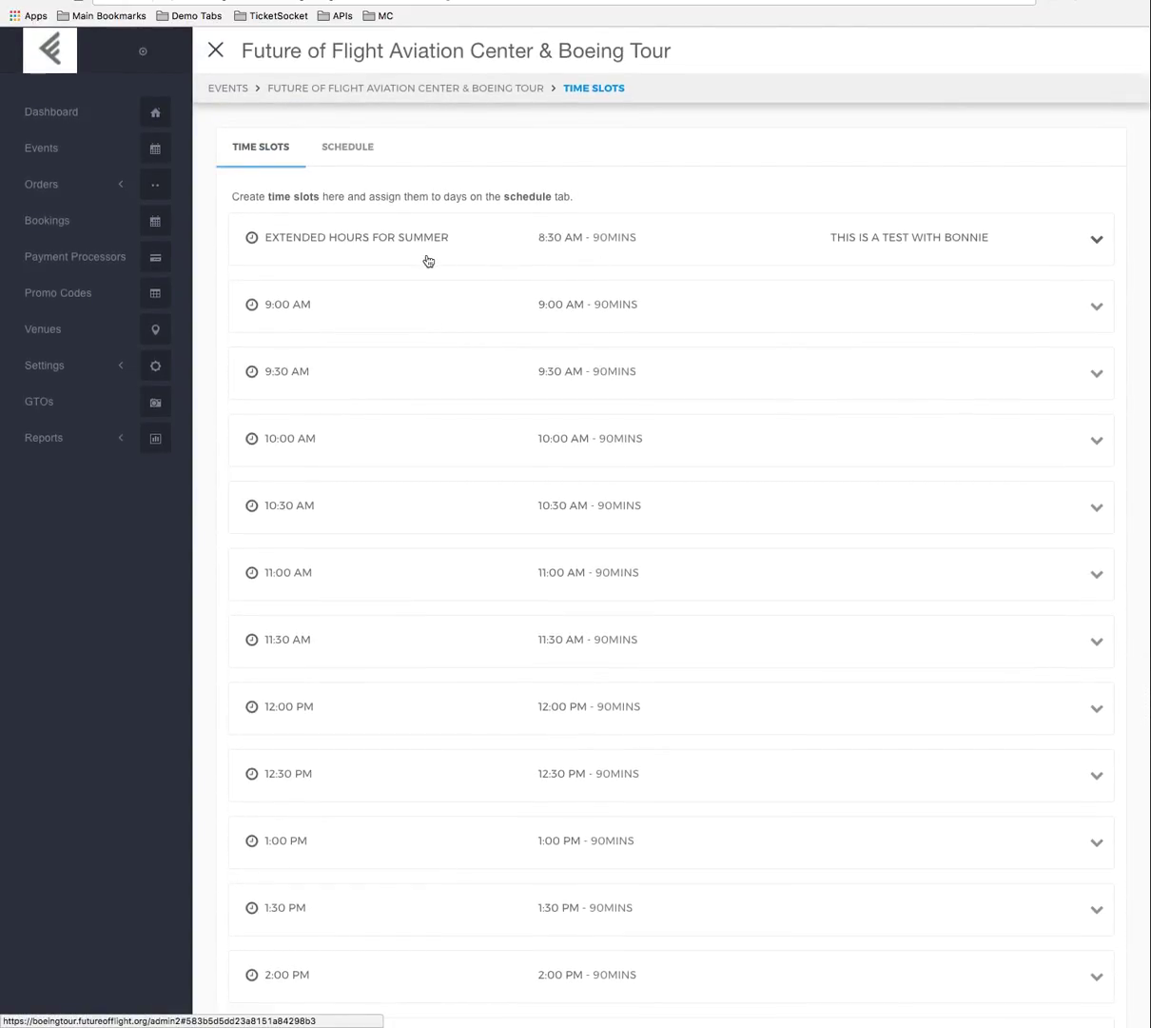
scroll(428, 260, down, 6)
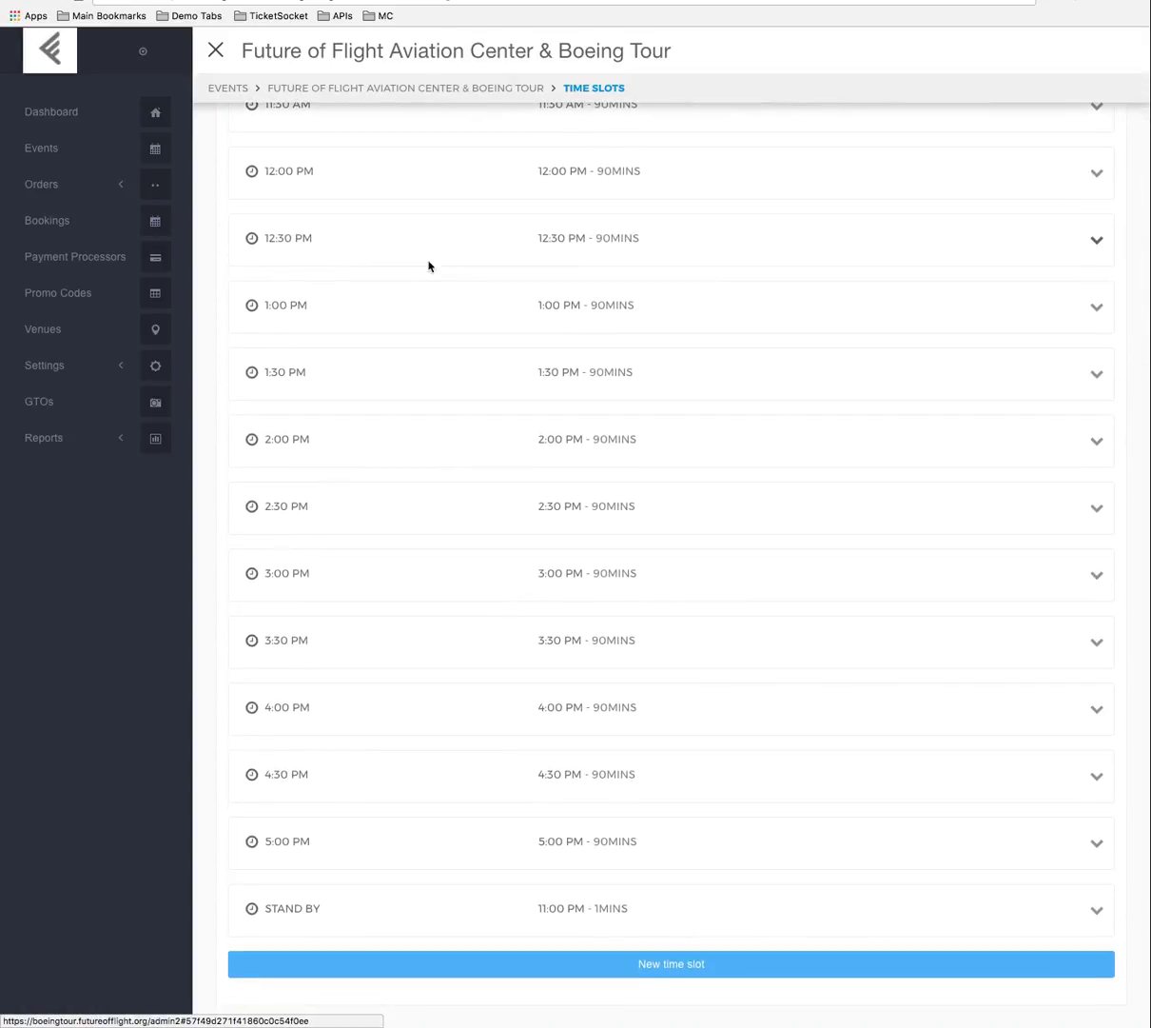
scroll(539, 385, up, 5)
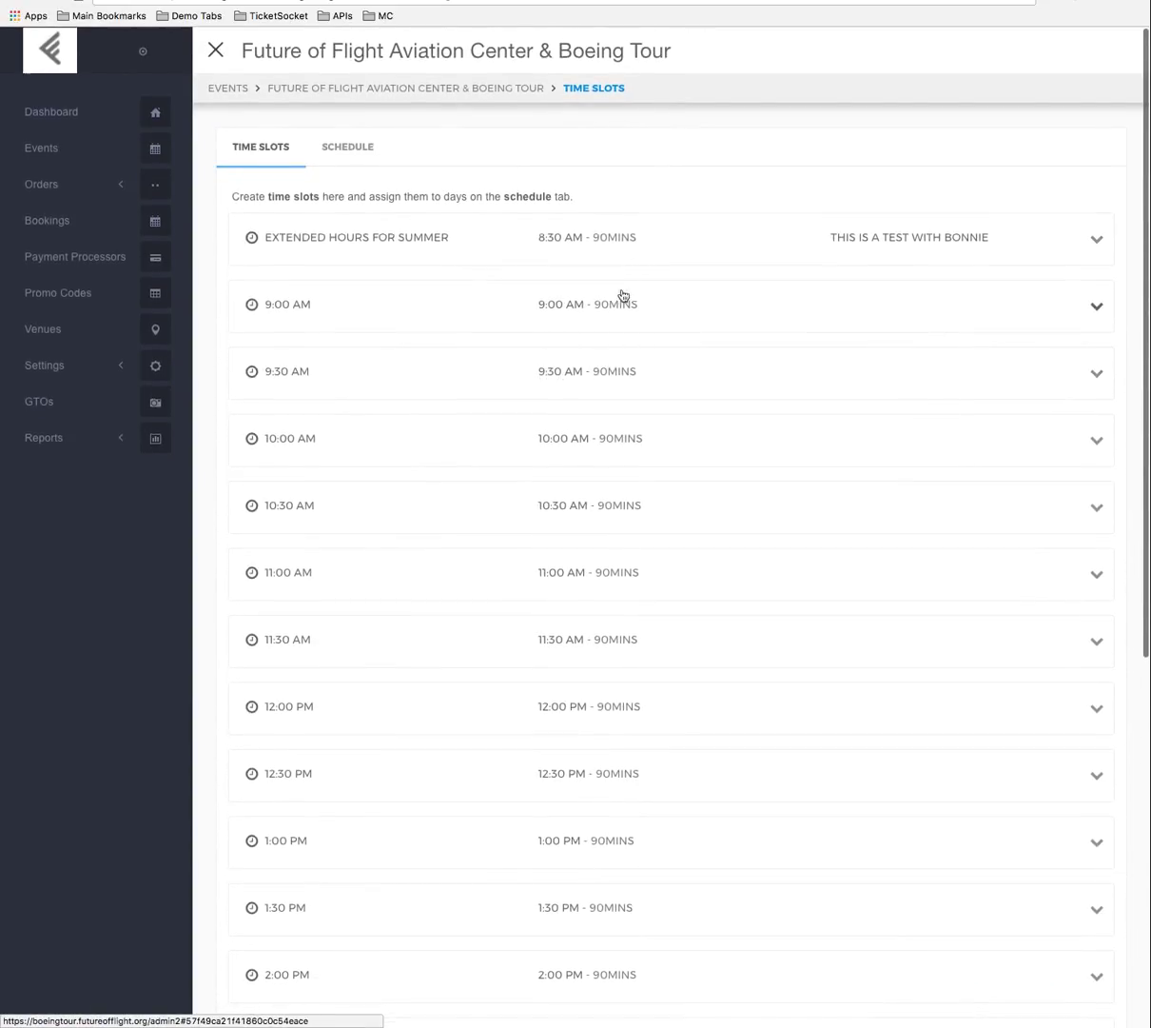
- Review the 9:00 AM time slot's duration and purchase cut-off time, check the public booking calendar, and collapse the slot's details
click(670, 309)
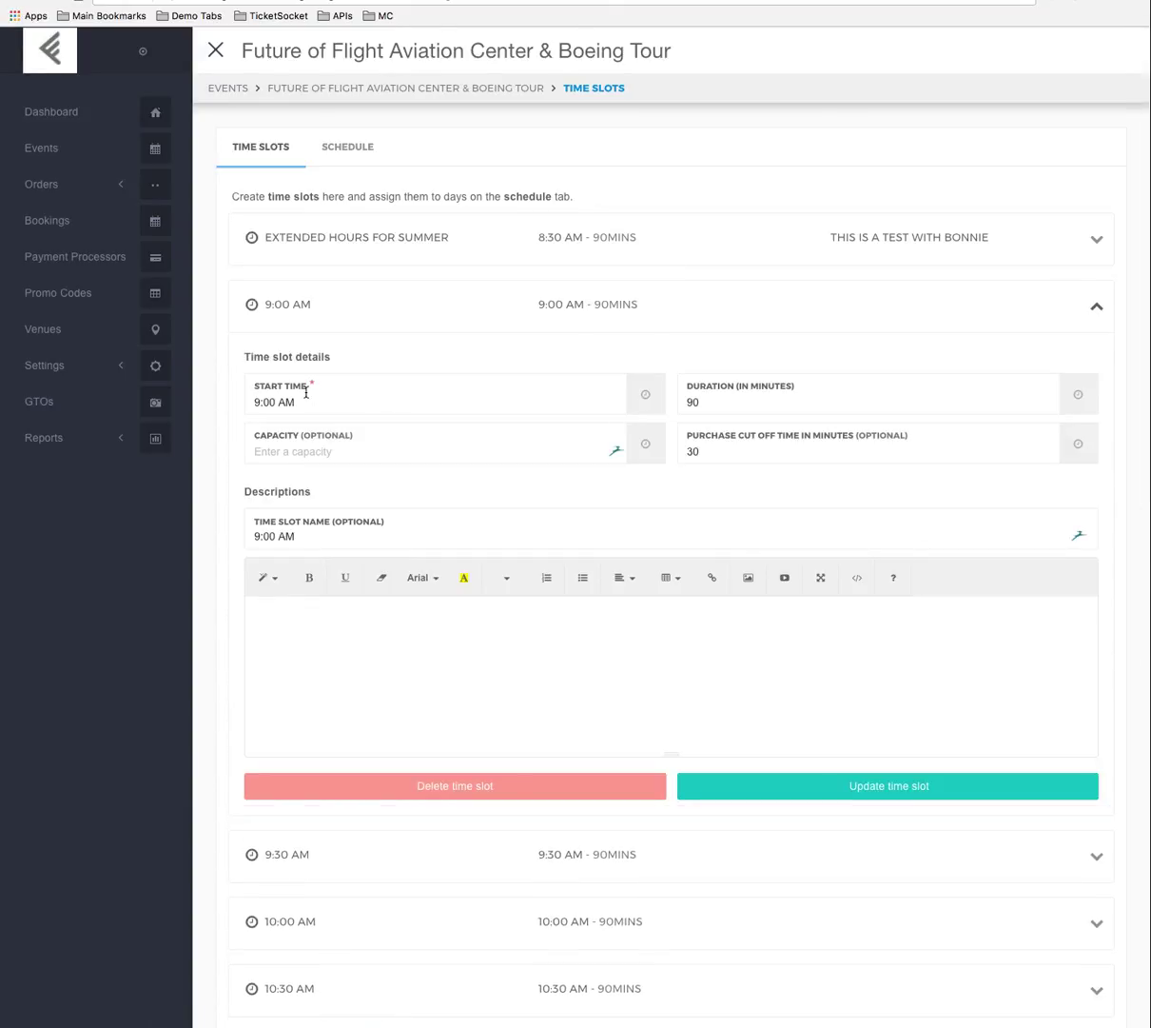
double_click(707, 403)
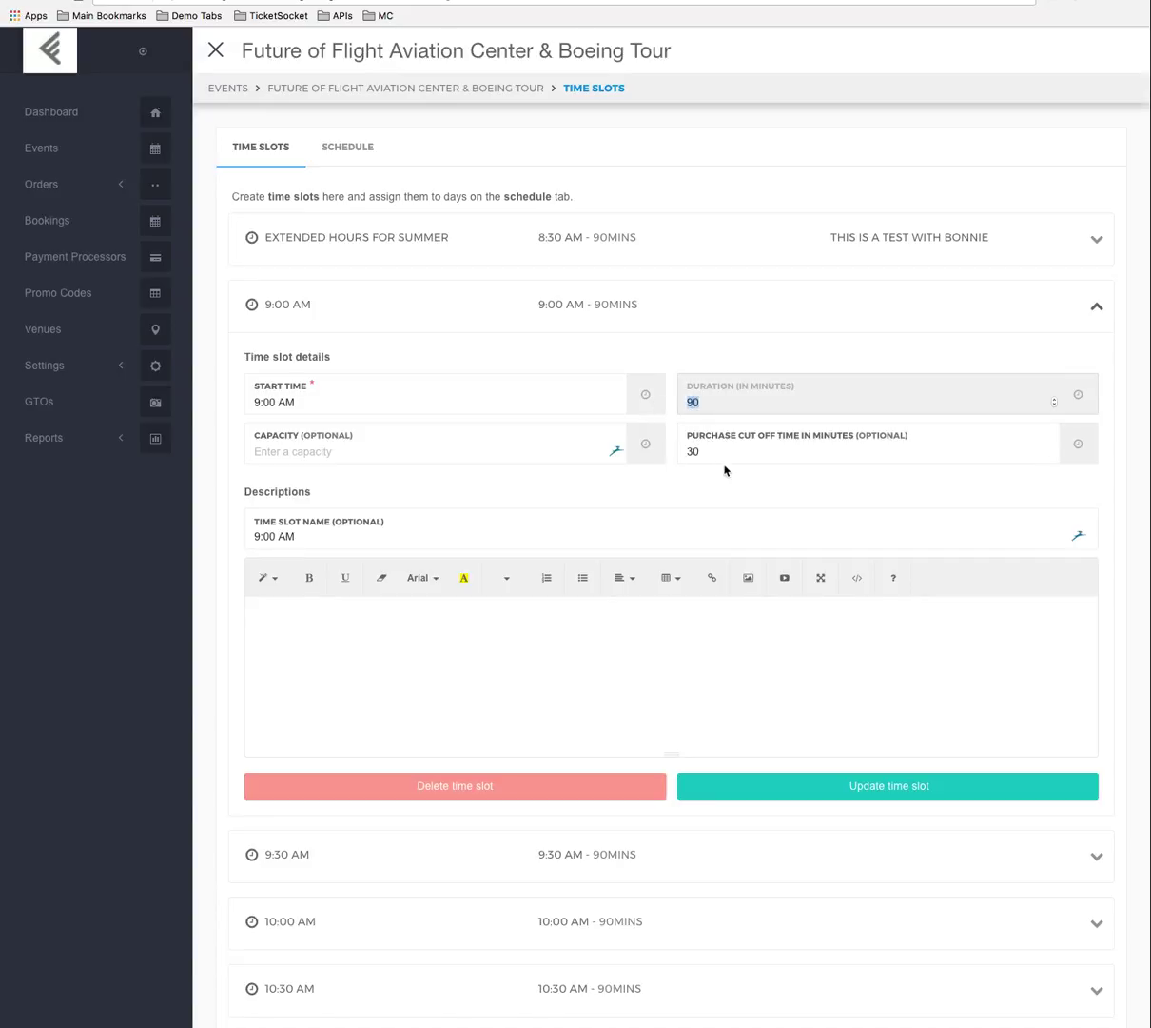
double_click(691, 448)
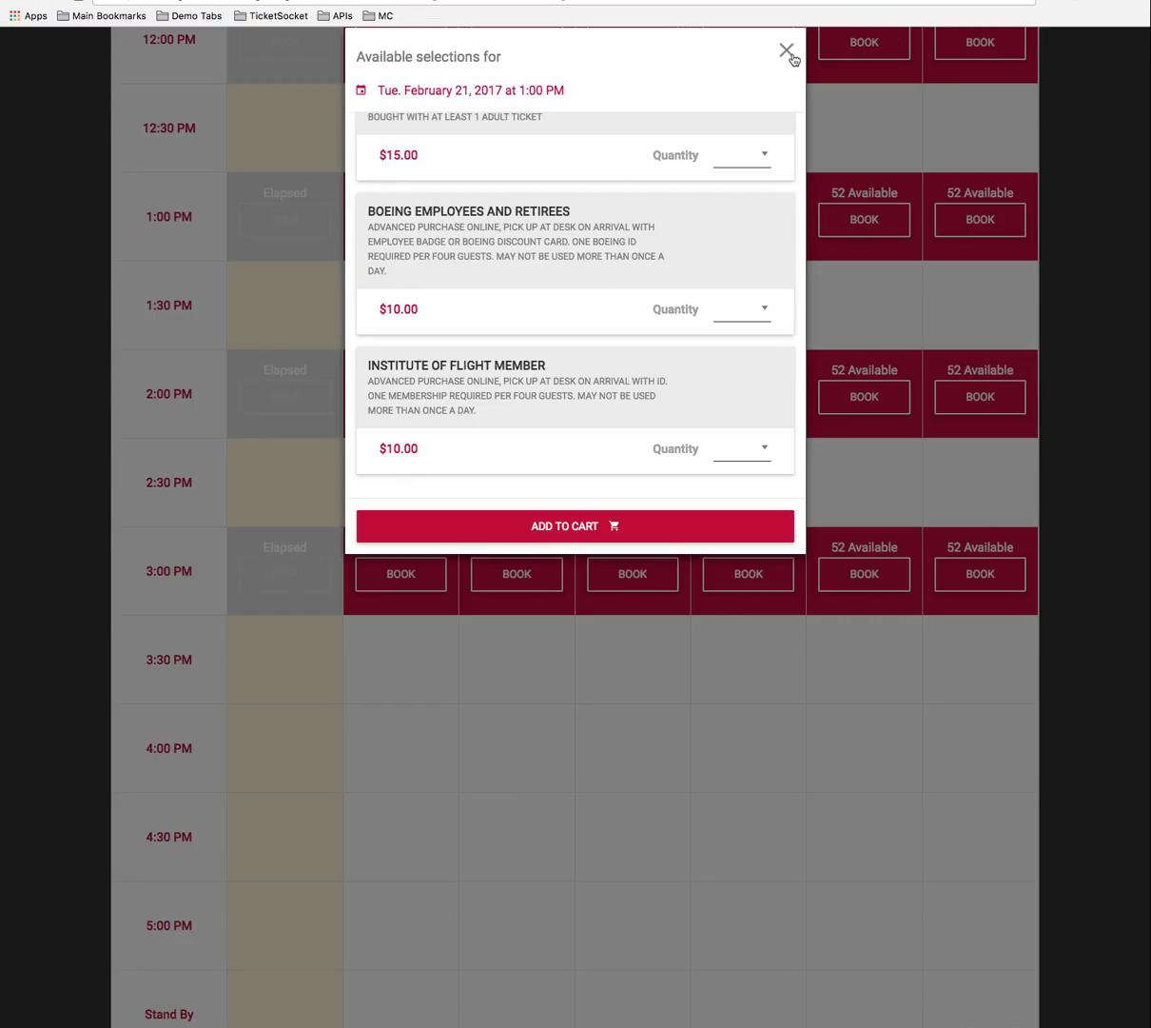
click(789, 53)
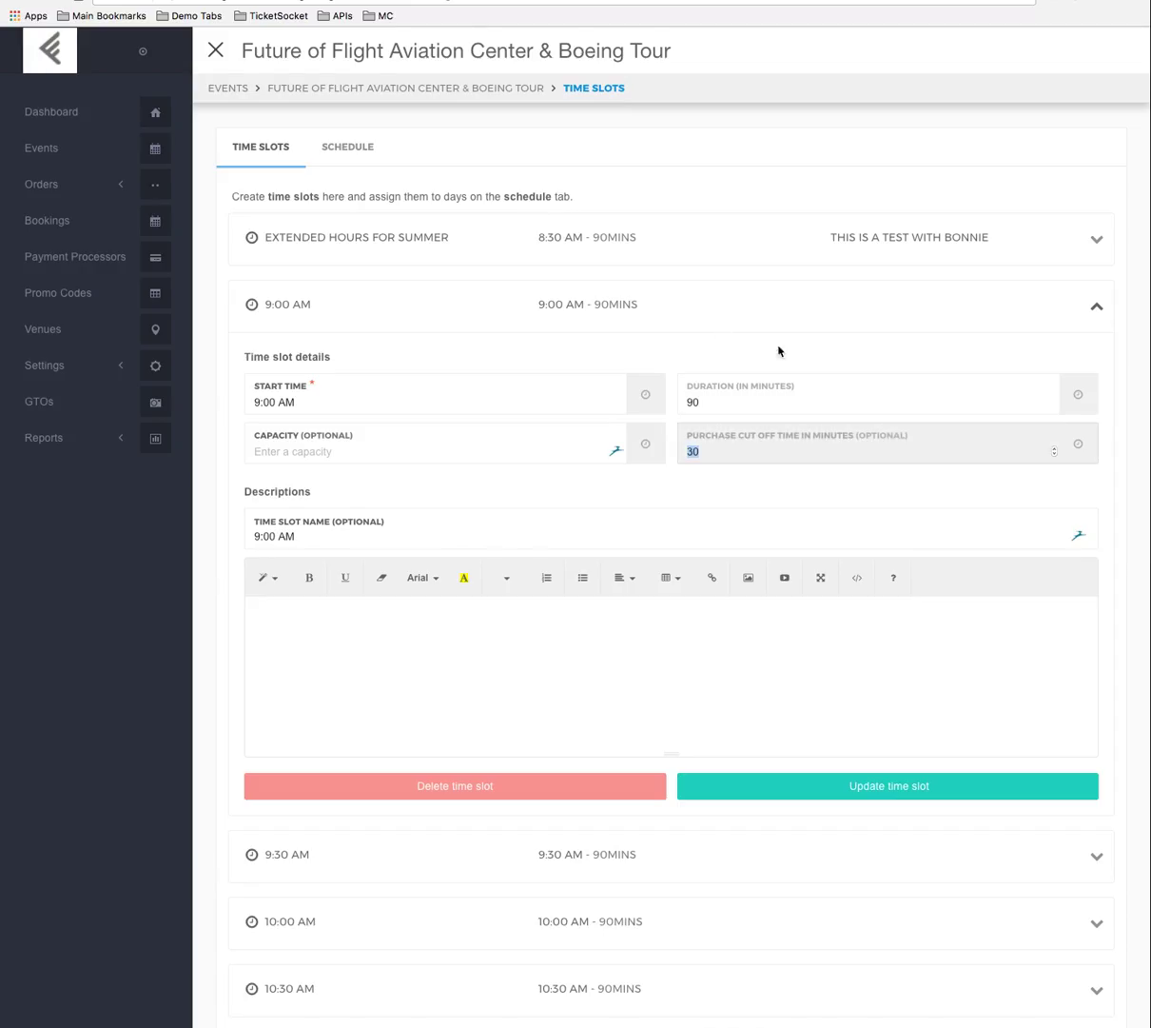
click(759, 486)
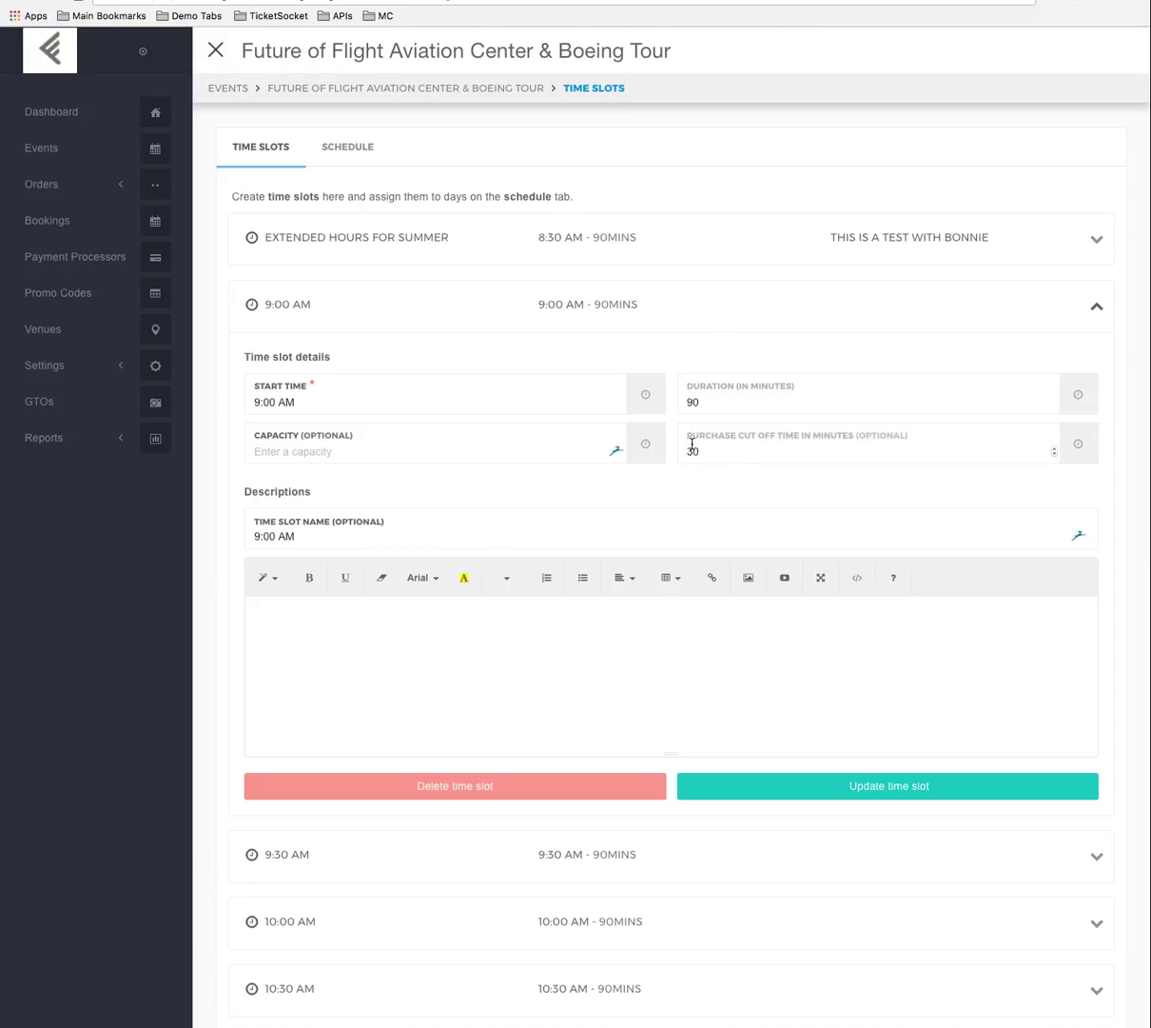
click(85, 184)
click(100, 195)
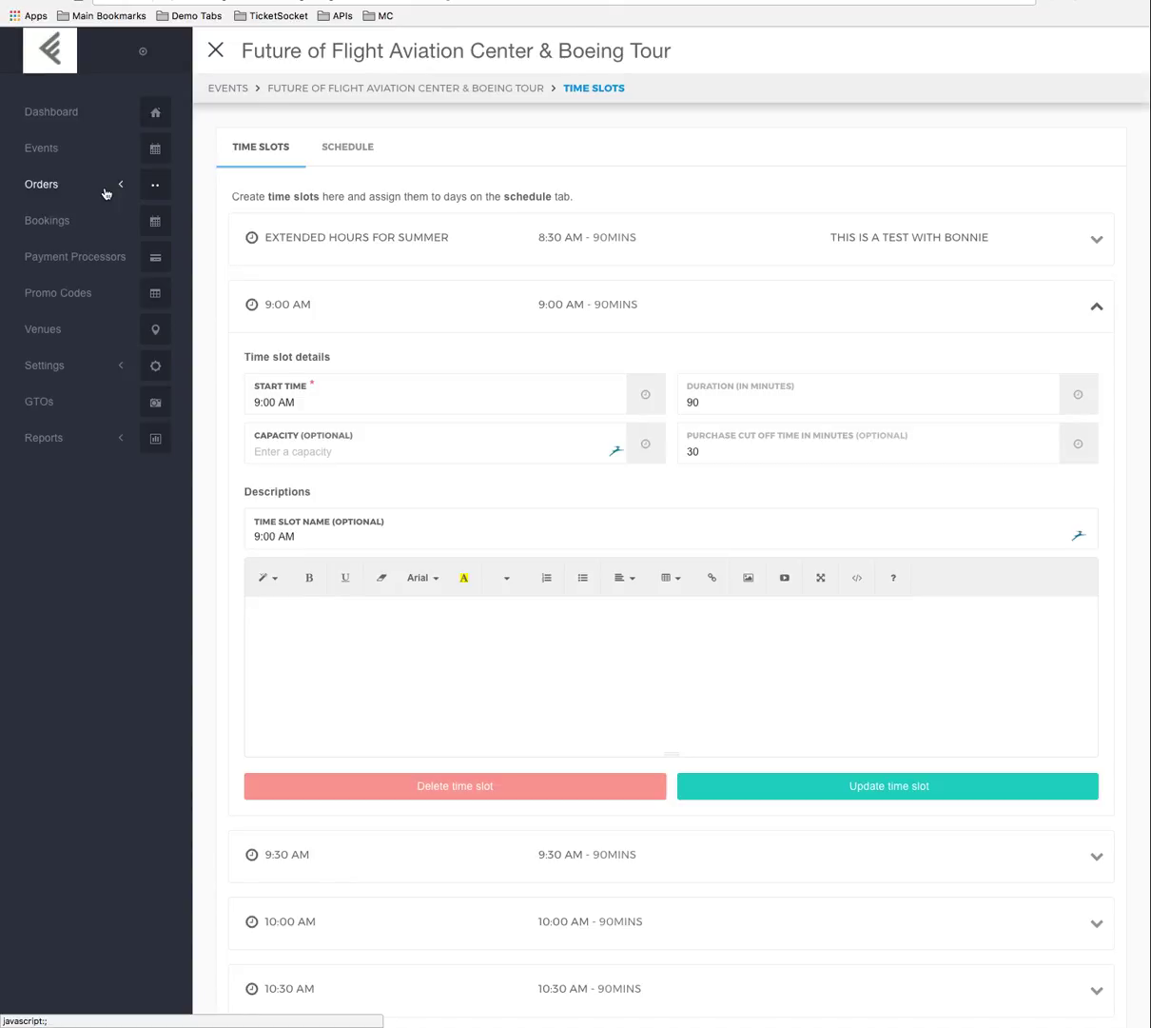
click(1096, 306)
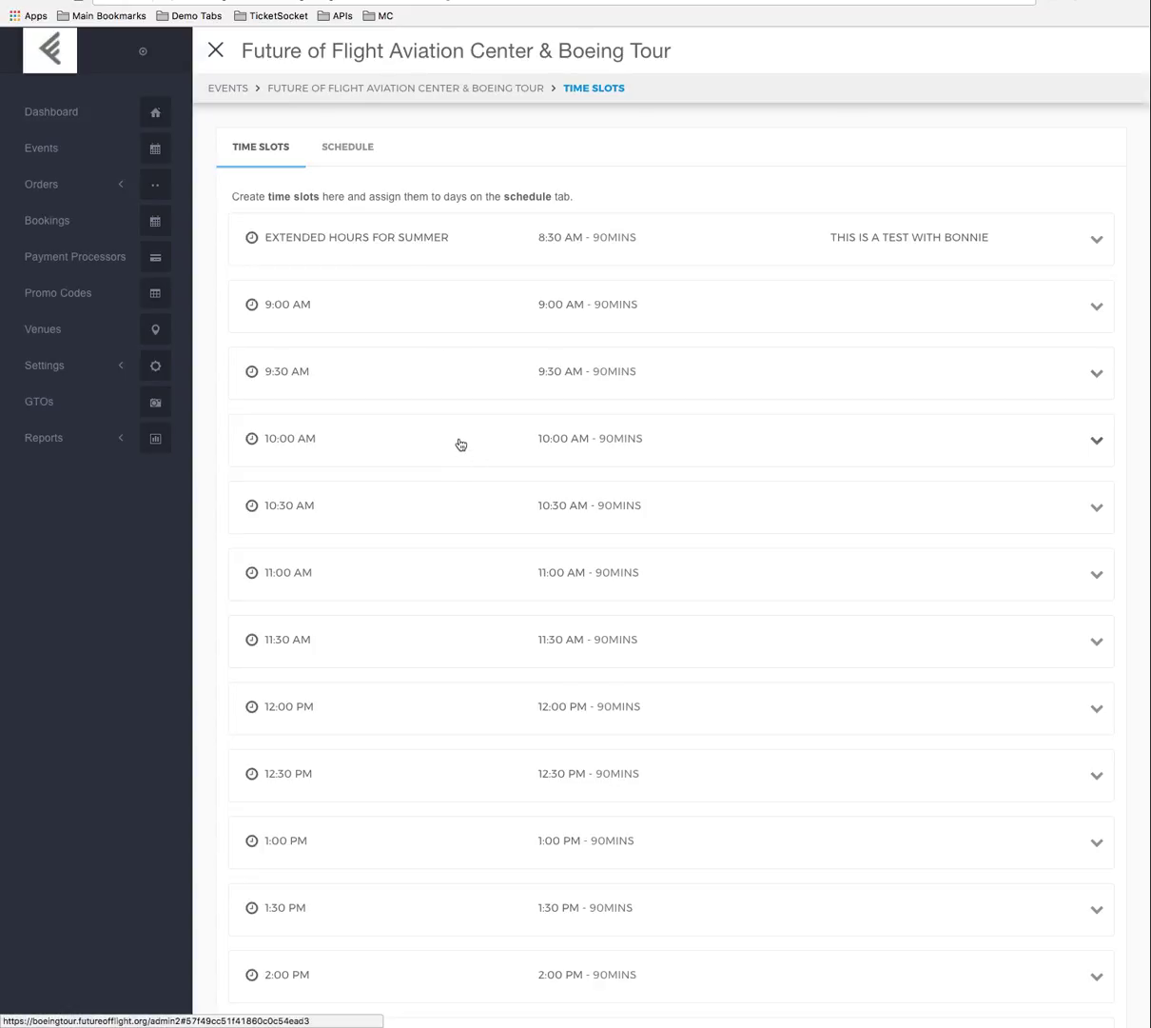
- Show the time slot schedule, view the March 2017 date set and close it, and look through the remaining monthly date sets
click(343, 146)
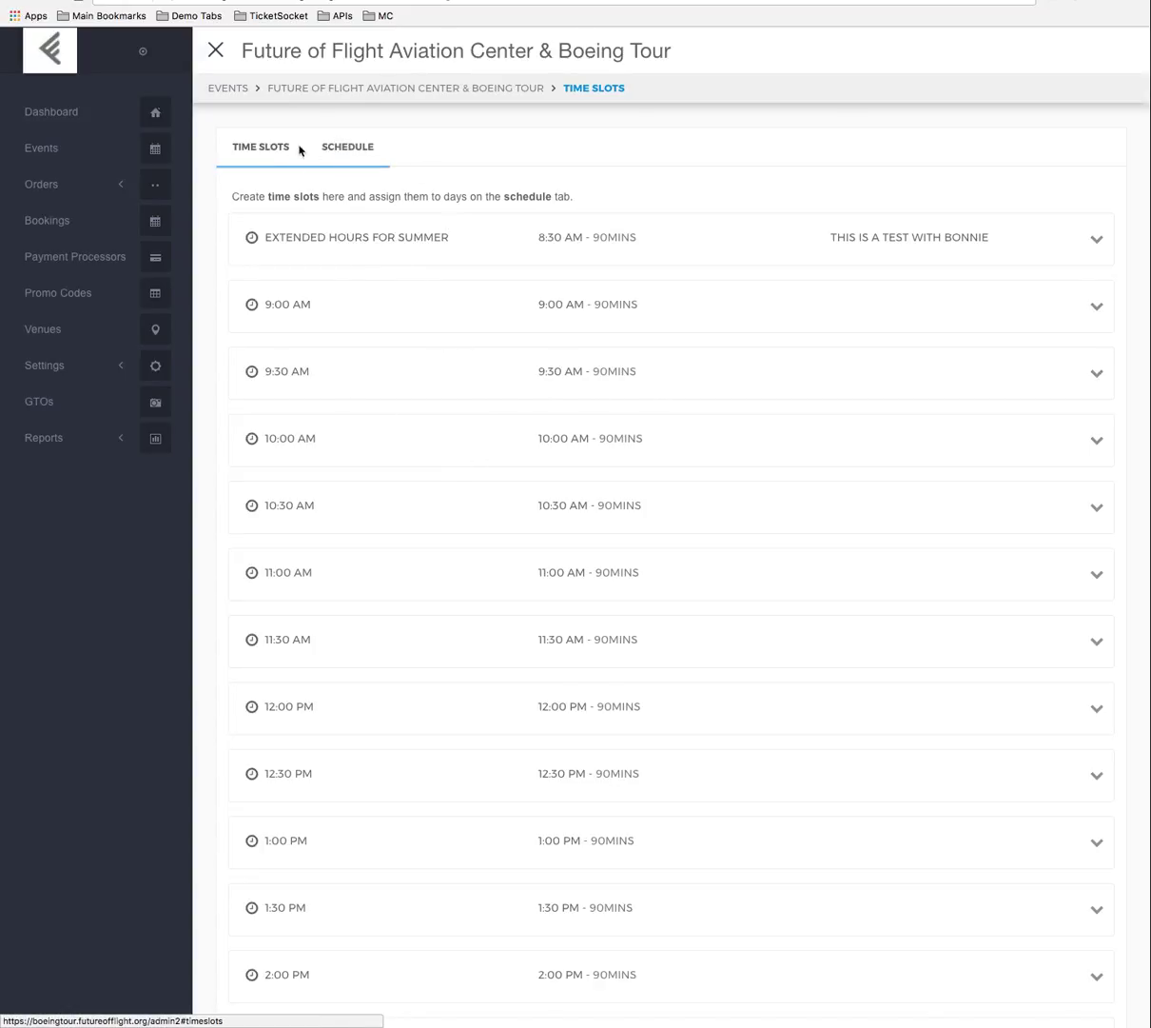
click(348, 148)
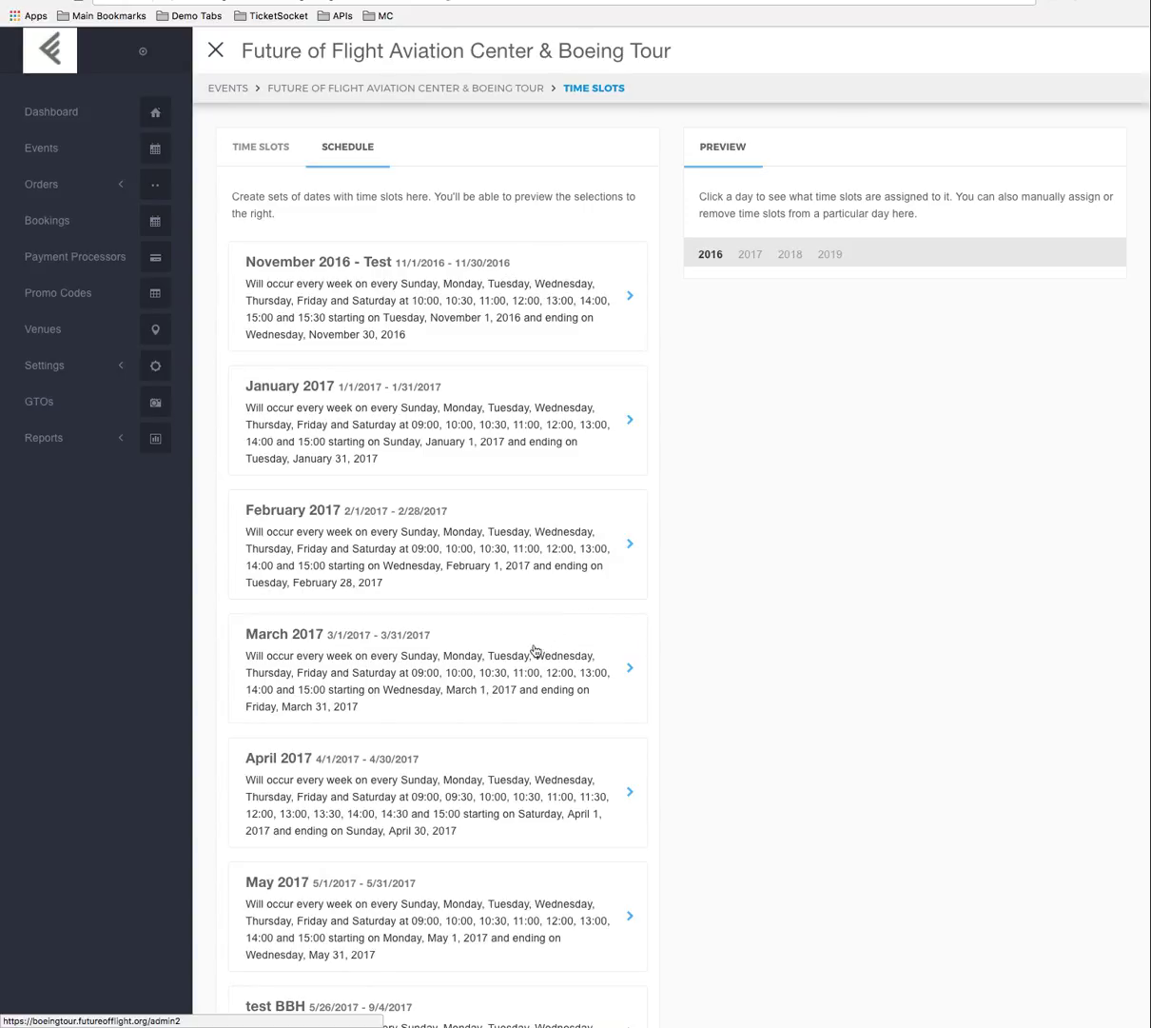
click(458, 659)
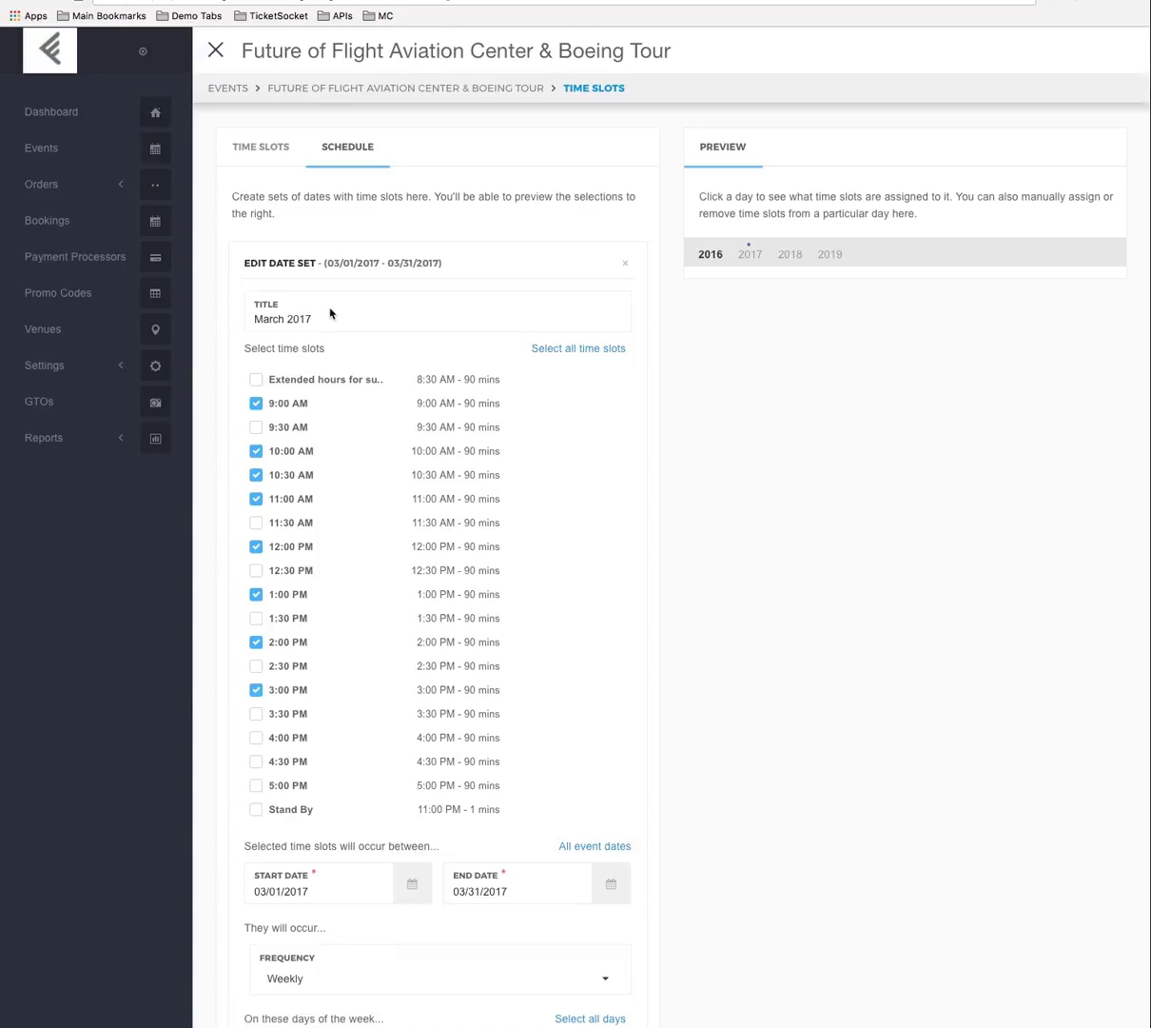
click(625, 267)
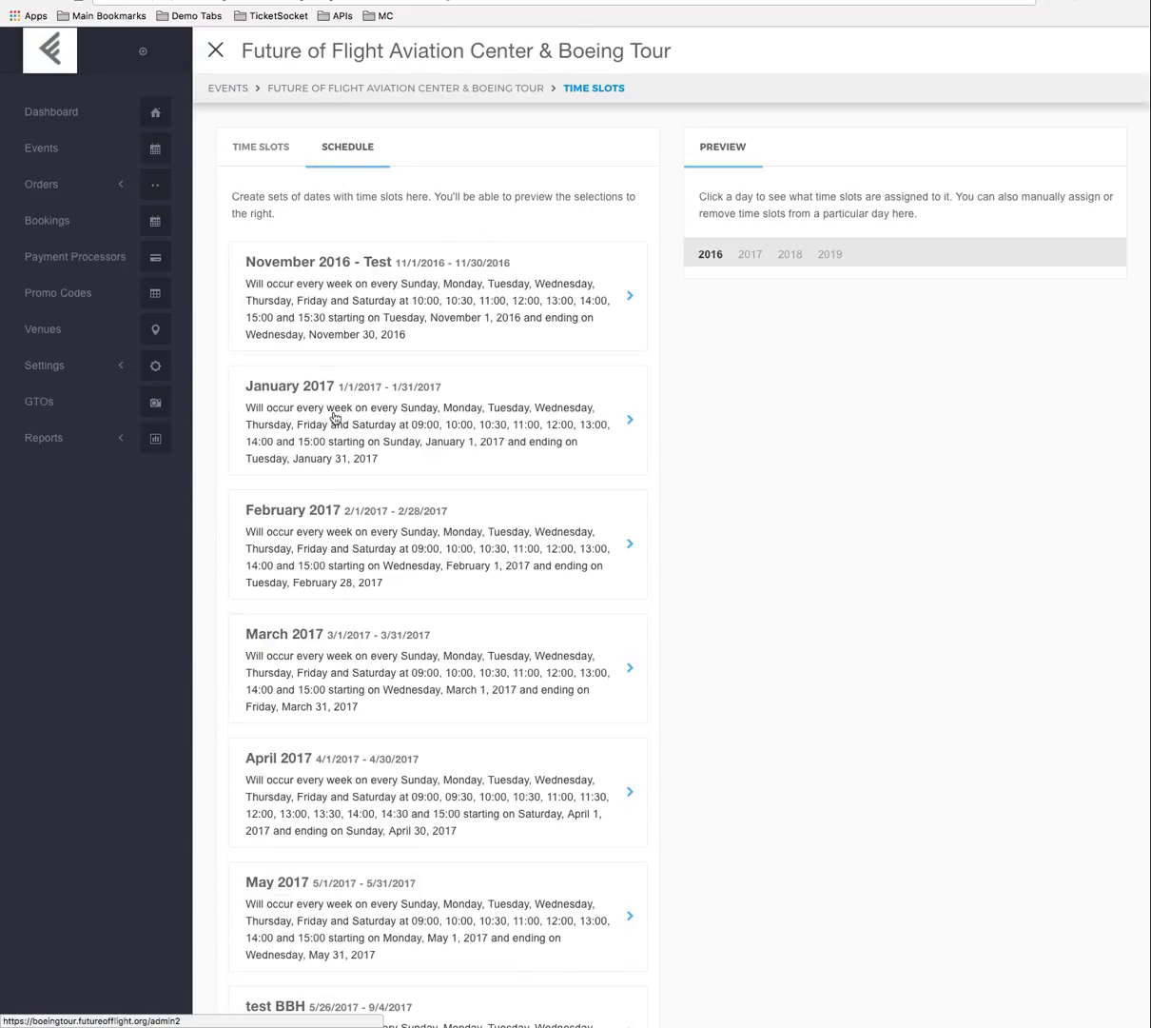
scroll(417, 575, down, 2)
scroll(418, 575, down, 3)
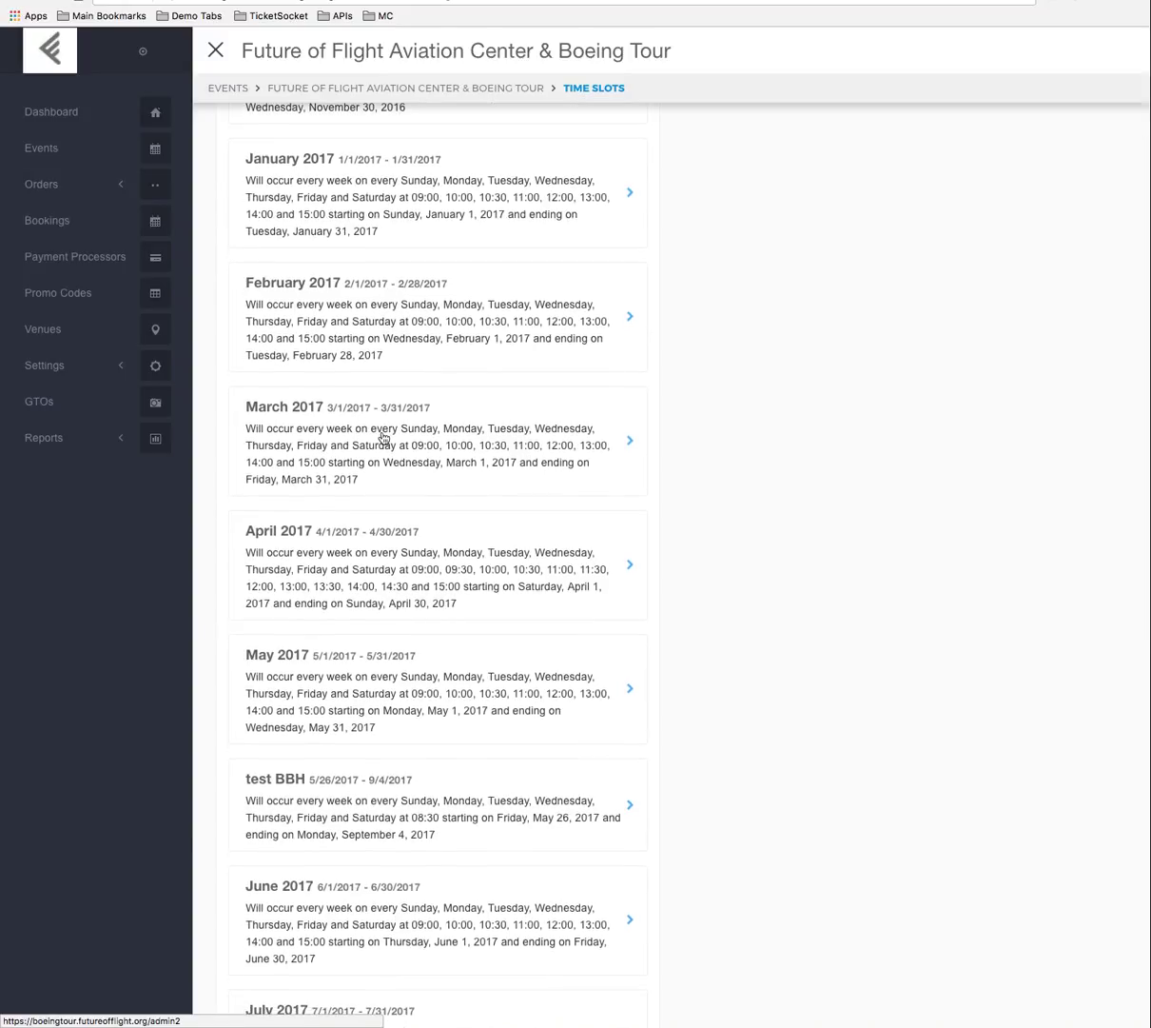
- Reopen the March 2017 date set, preview its 2017 calendar, and open the time assignments for 3/27/2017
click(384, 438)
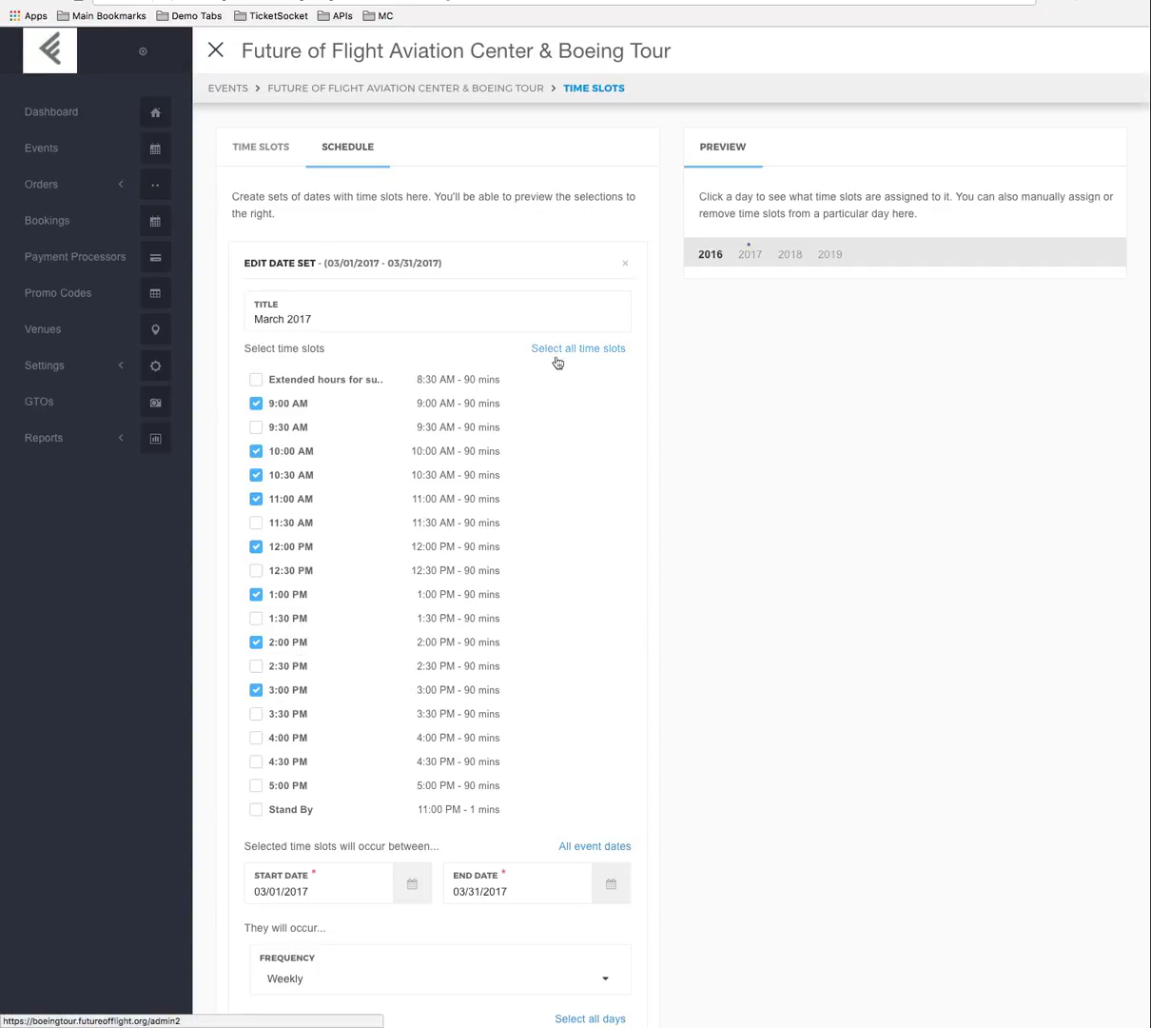
click(750, 255)
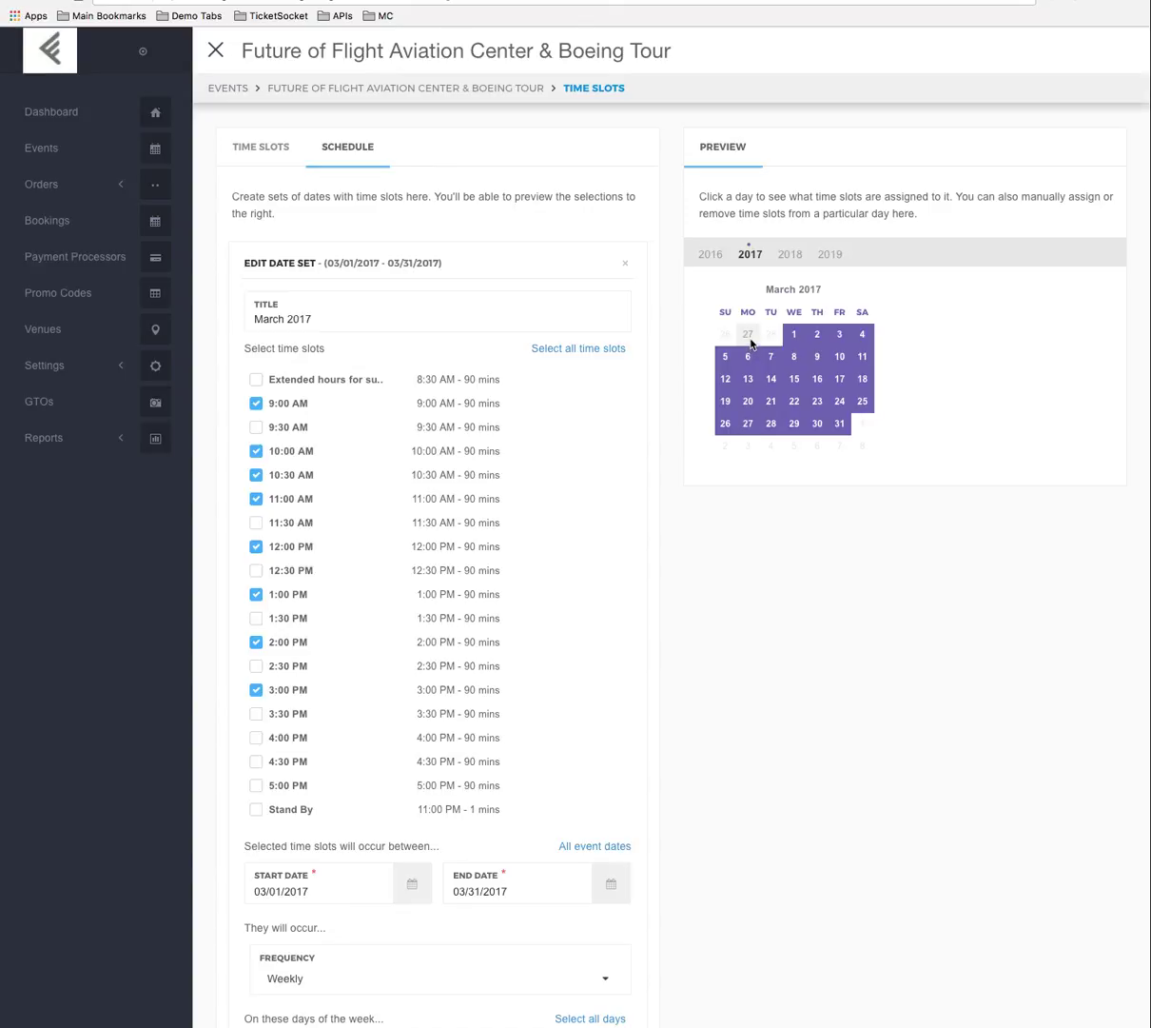
click(749, 431)
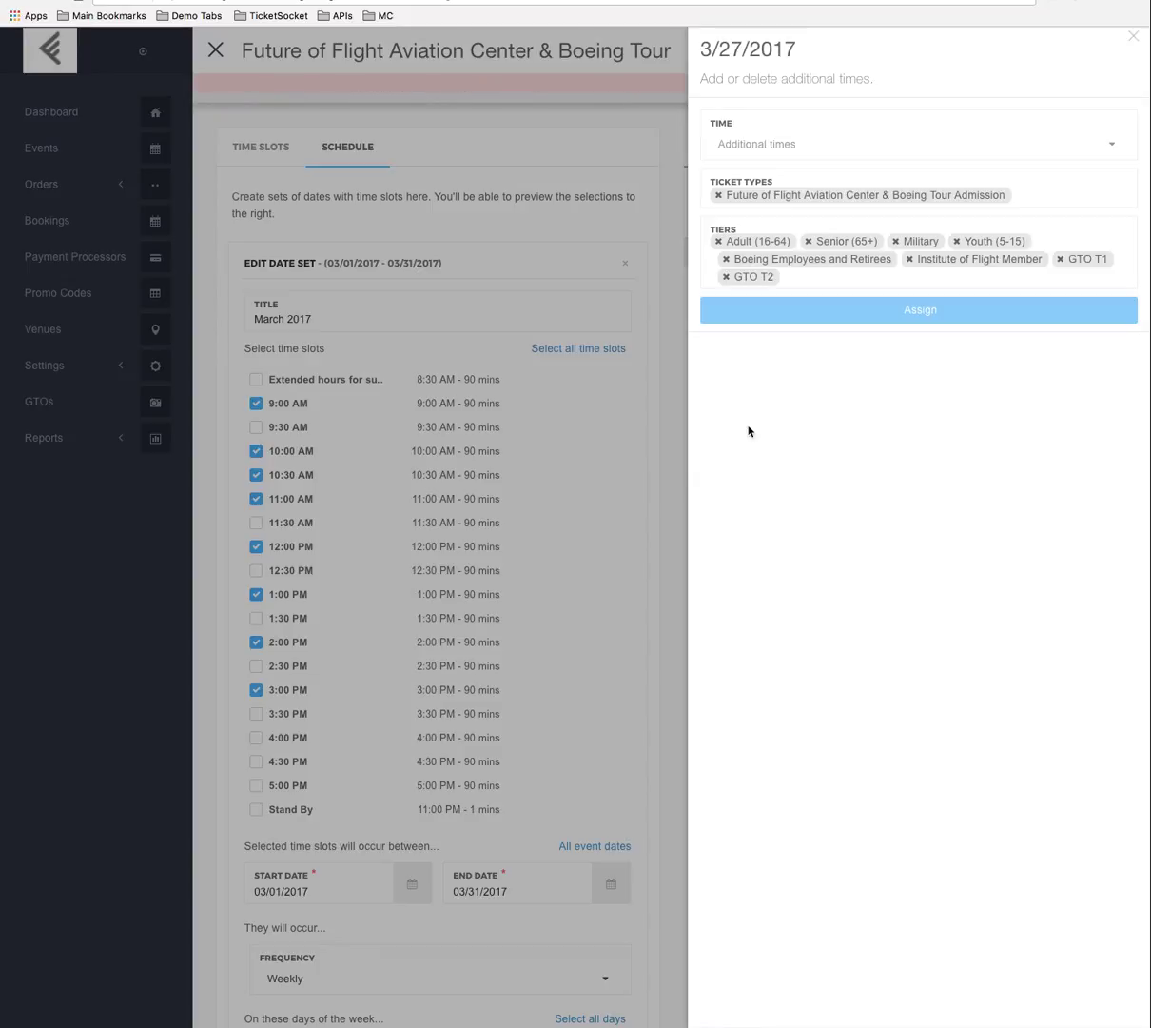
- Assign additional 11:30 AM and 12:30 PM times to 3/27/2017 with all listed ticket types and tiers
click(803, 147)
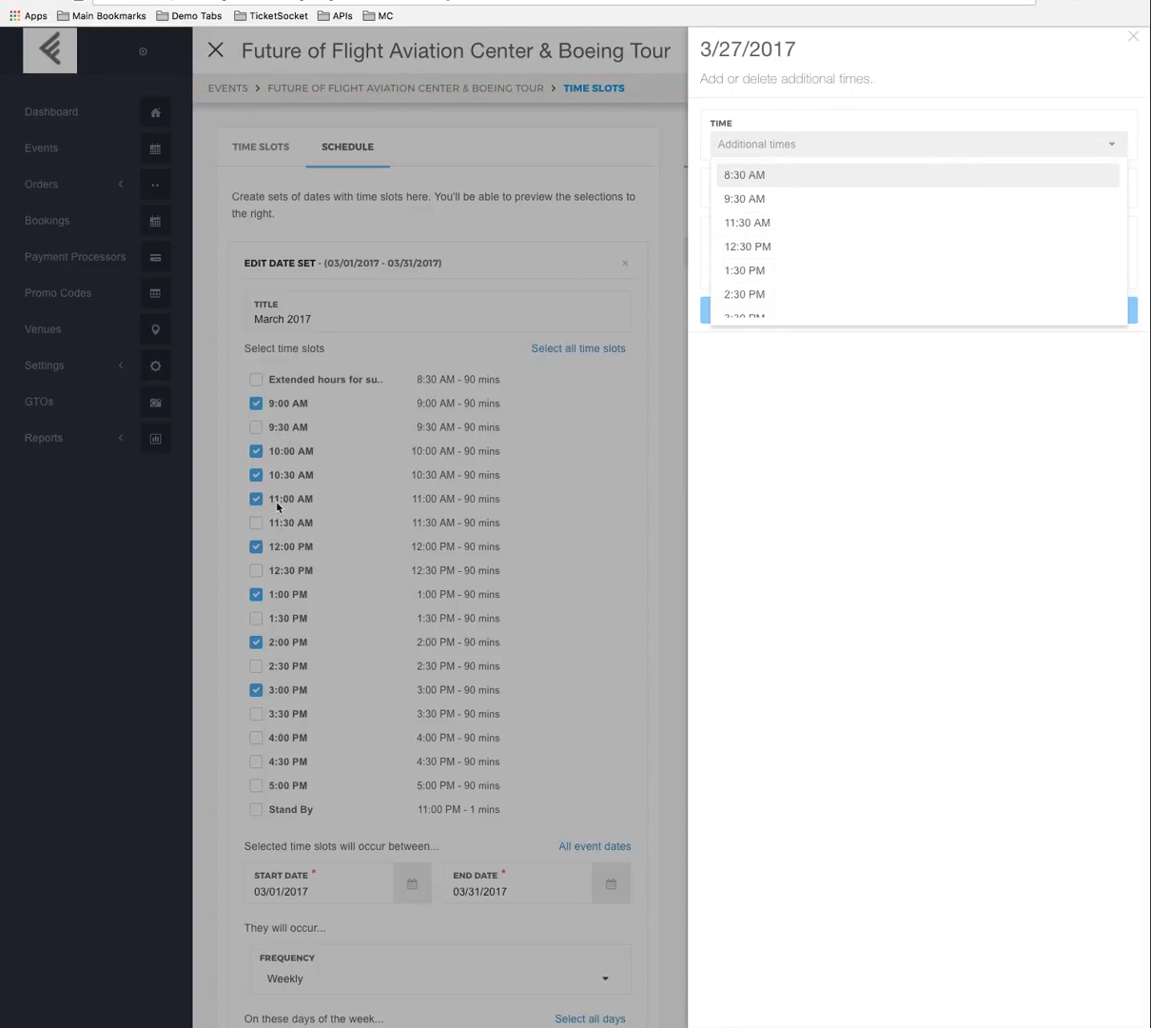
click(751, 223)
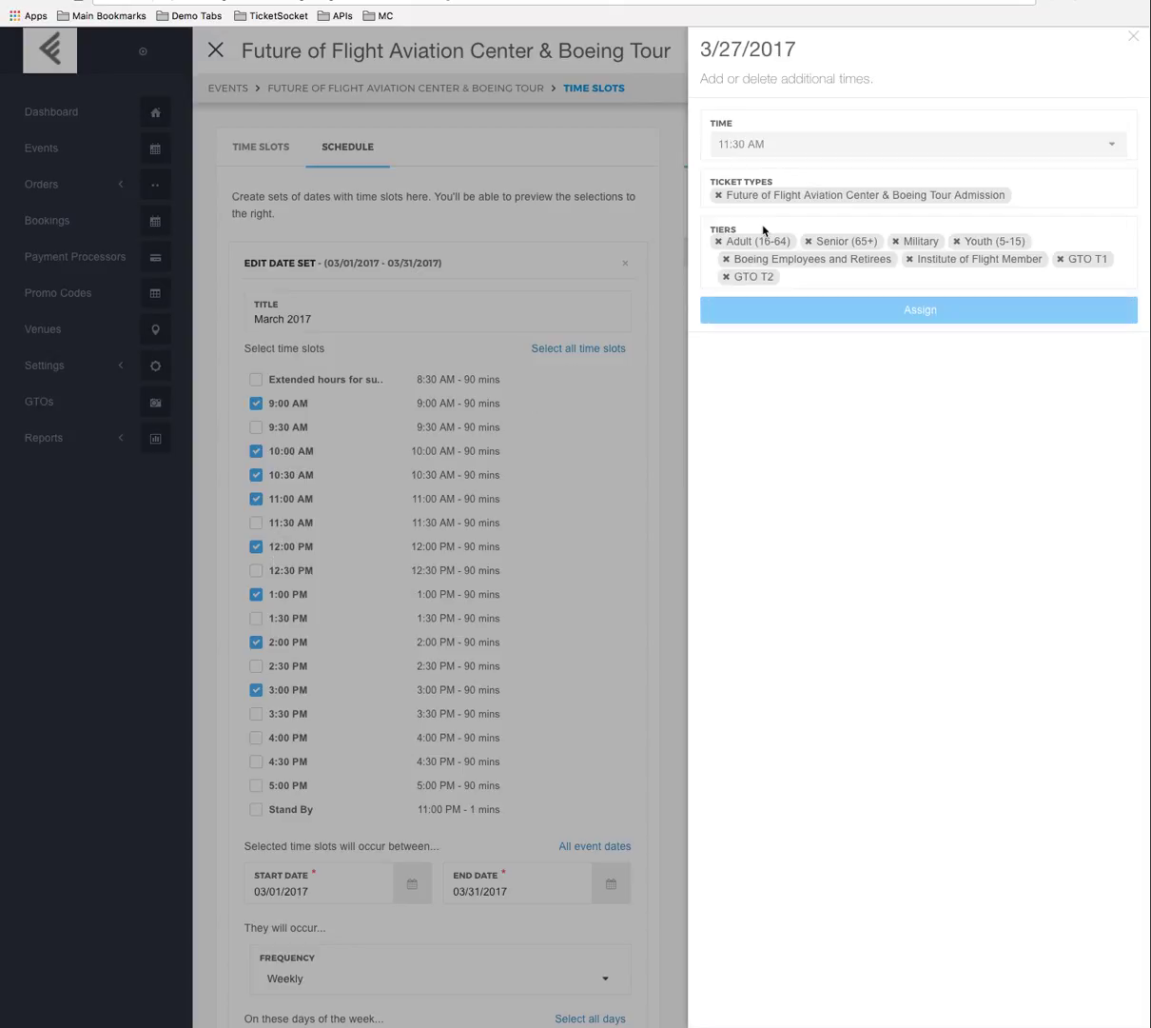
click(926, 317)
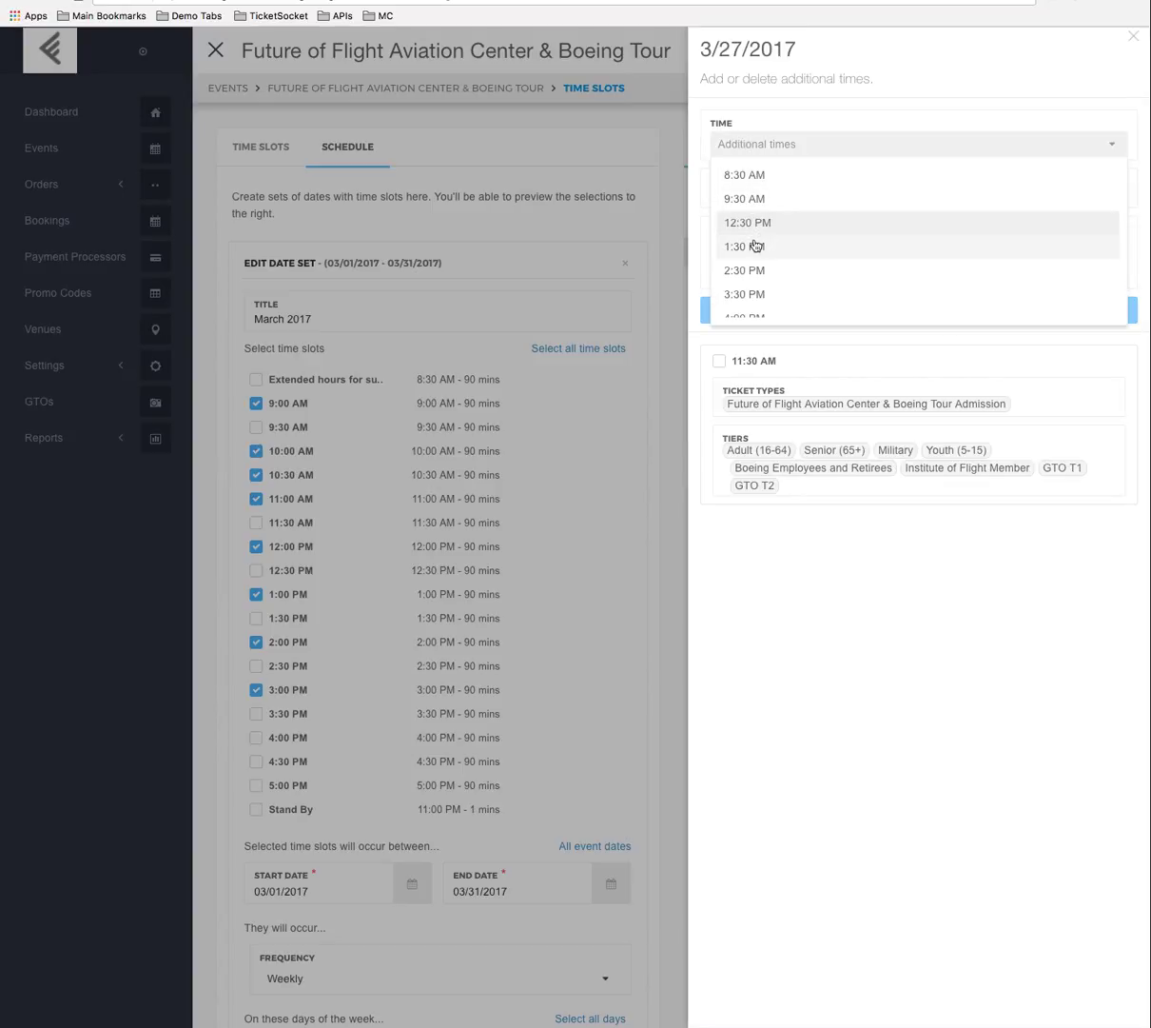
click(760, 234)
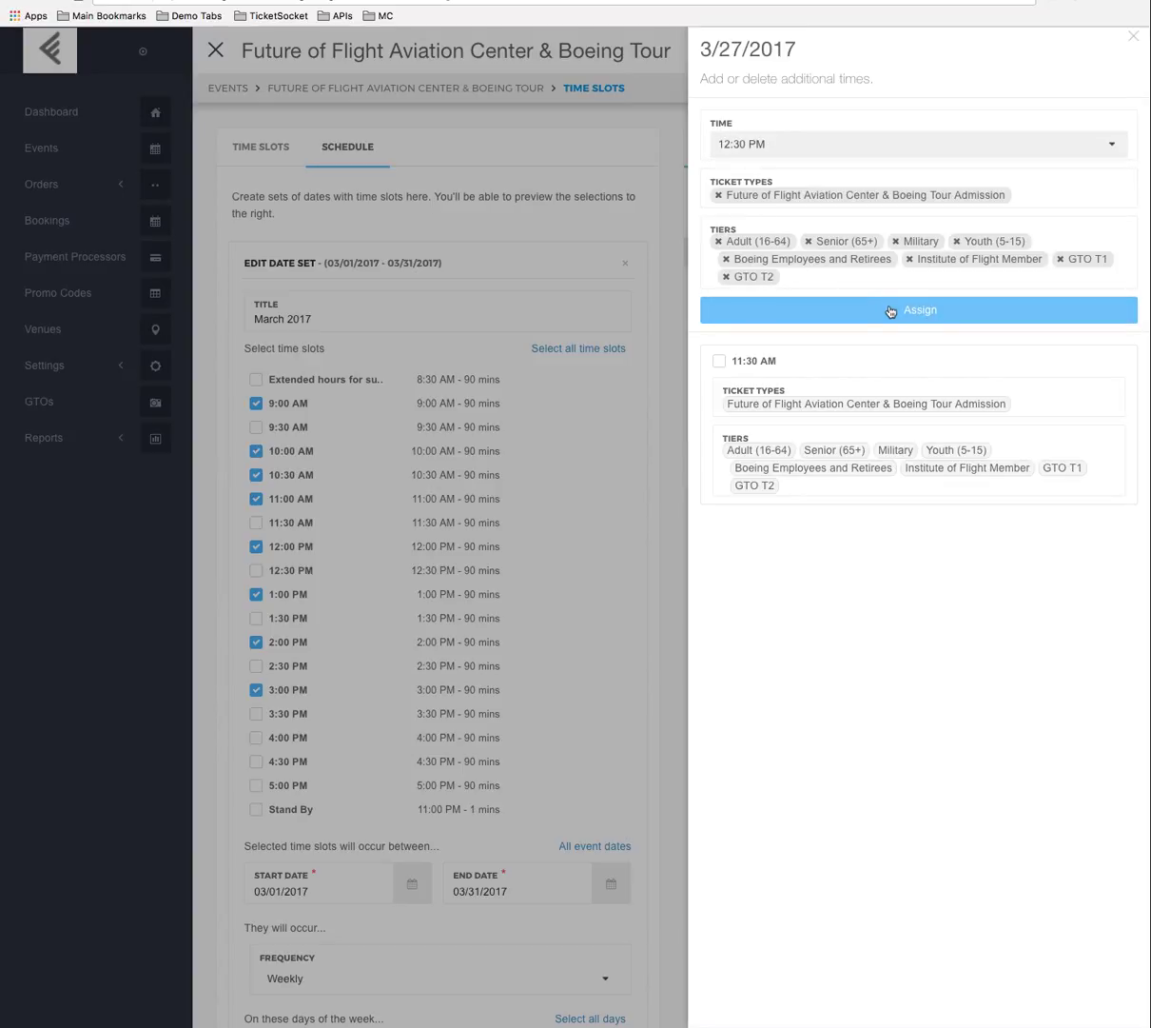
click(896, 312)
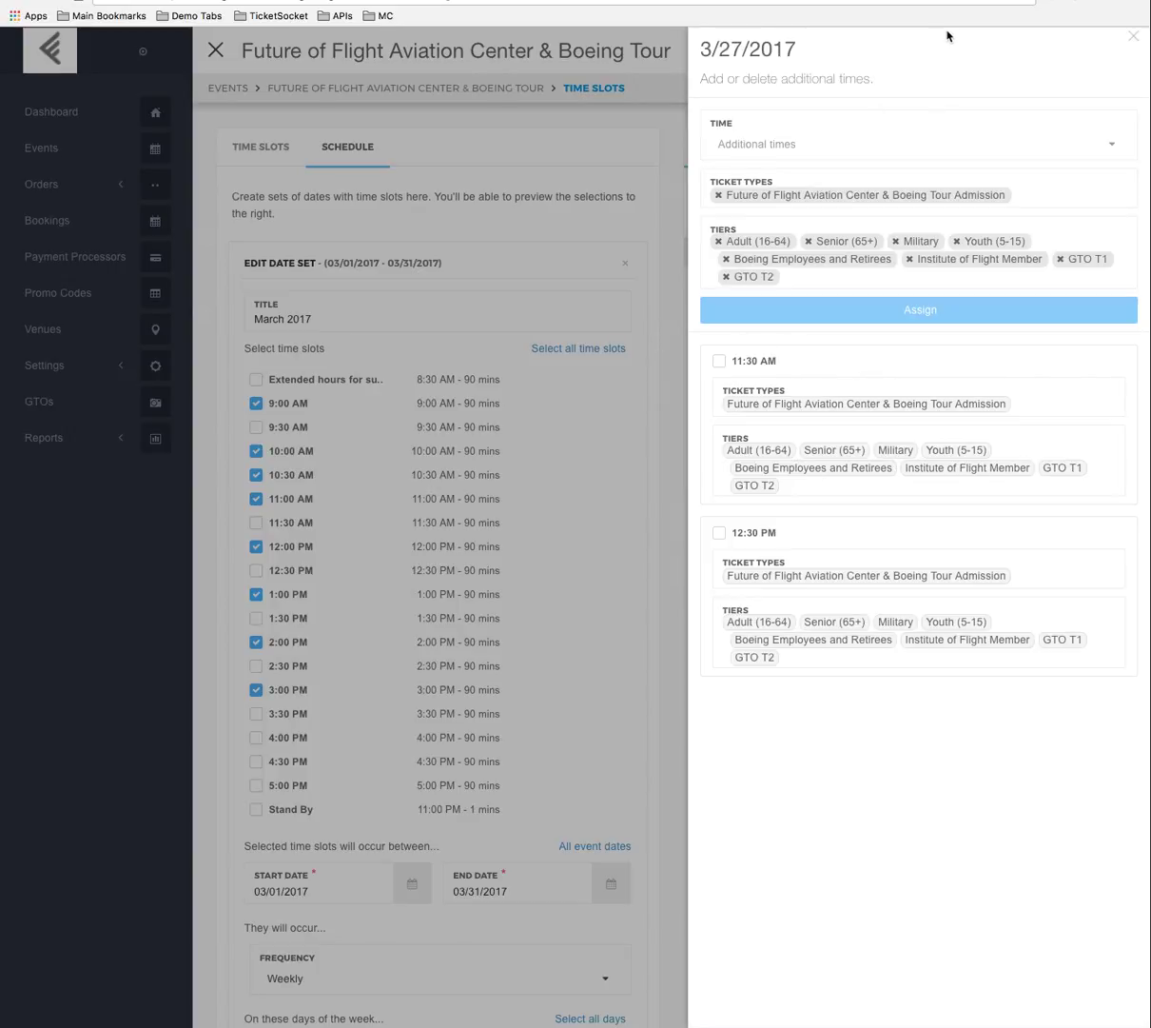
- Mark the additional 11:30 AM and 12:30 PM times for deletion, and clear both selections without deleting them
click(720, 361)
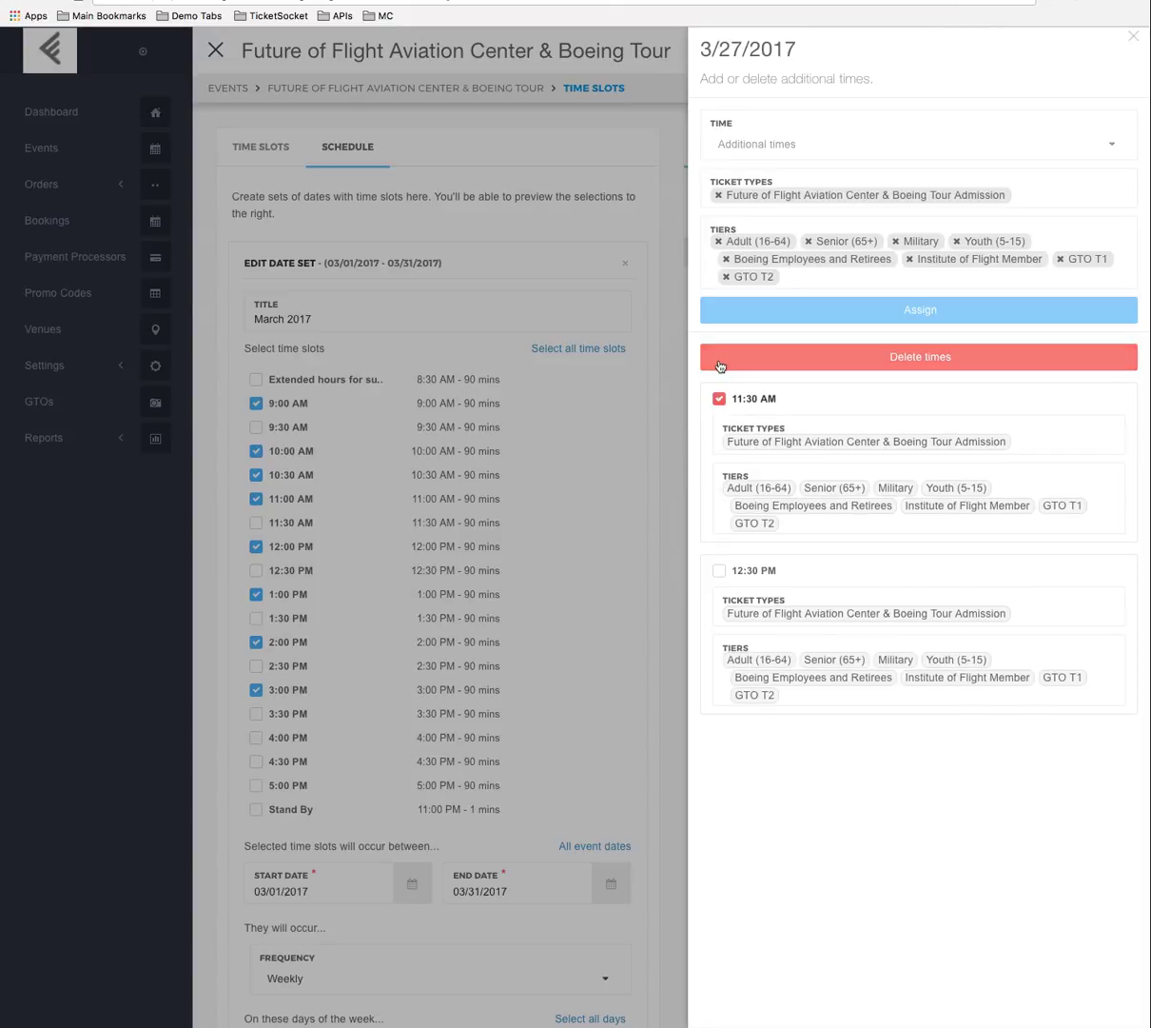
click(716, 573)
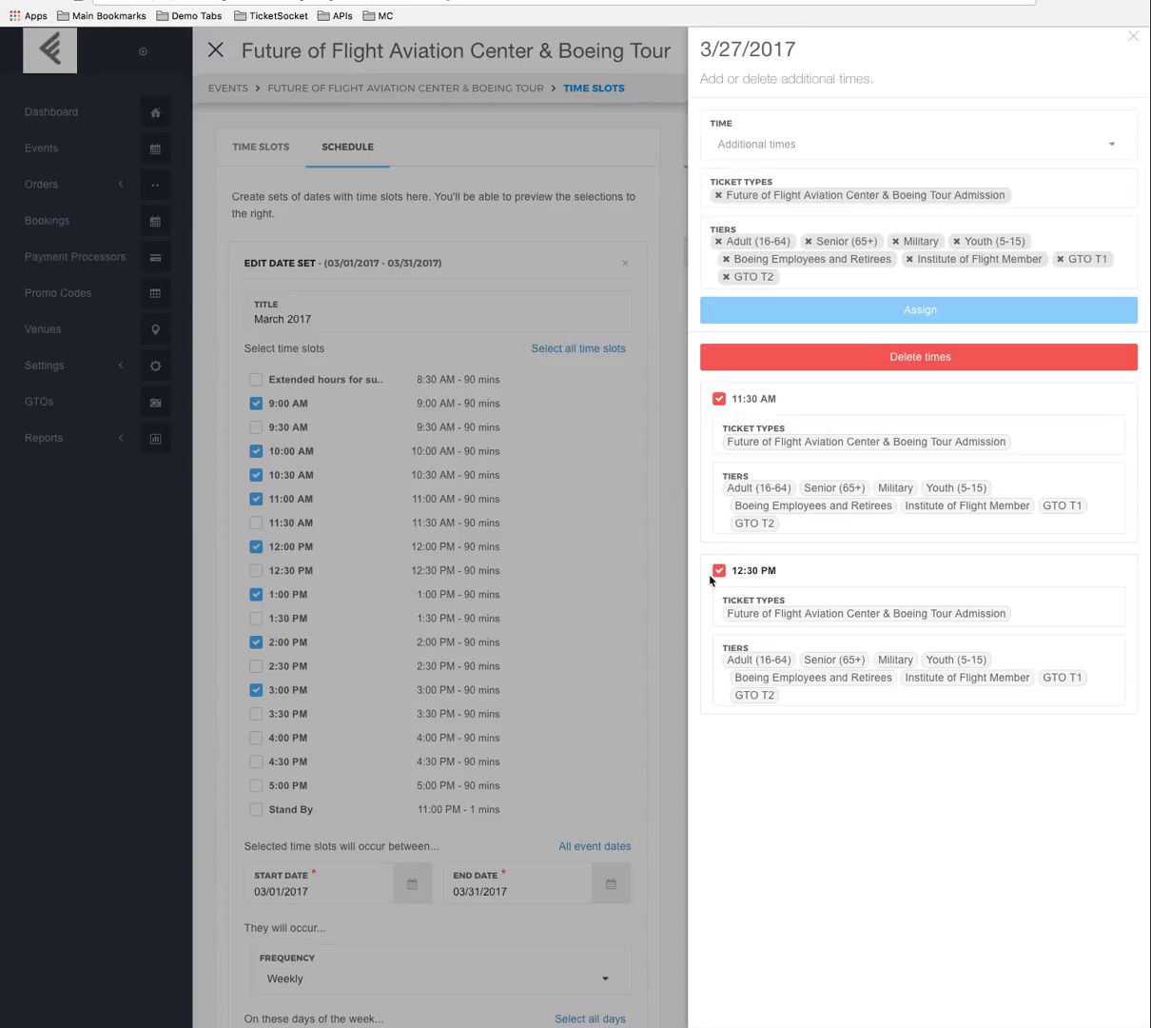
click(718, 573)
click(720, 399)
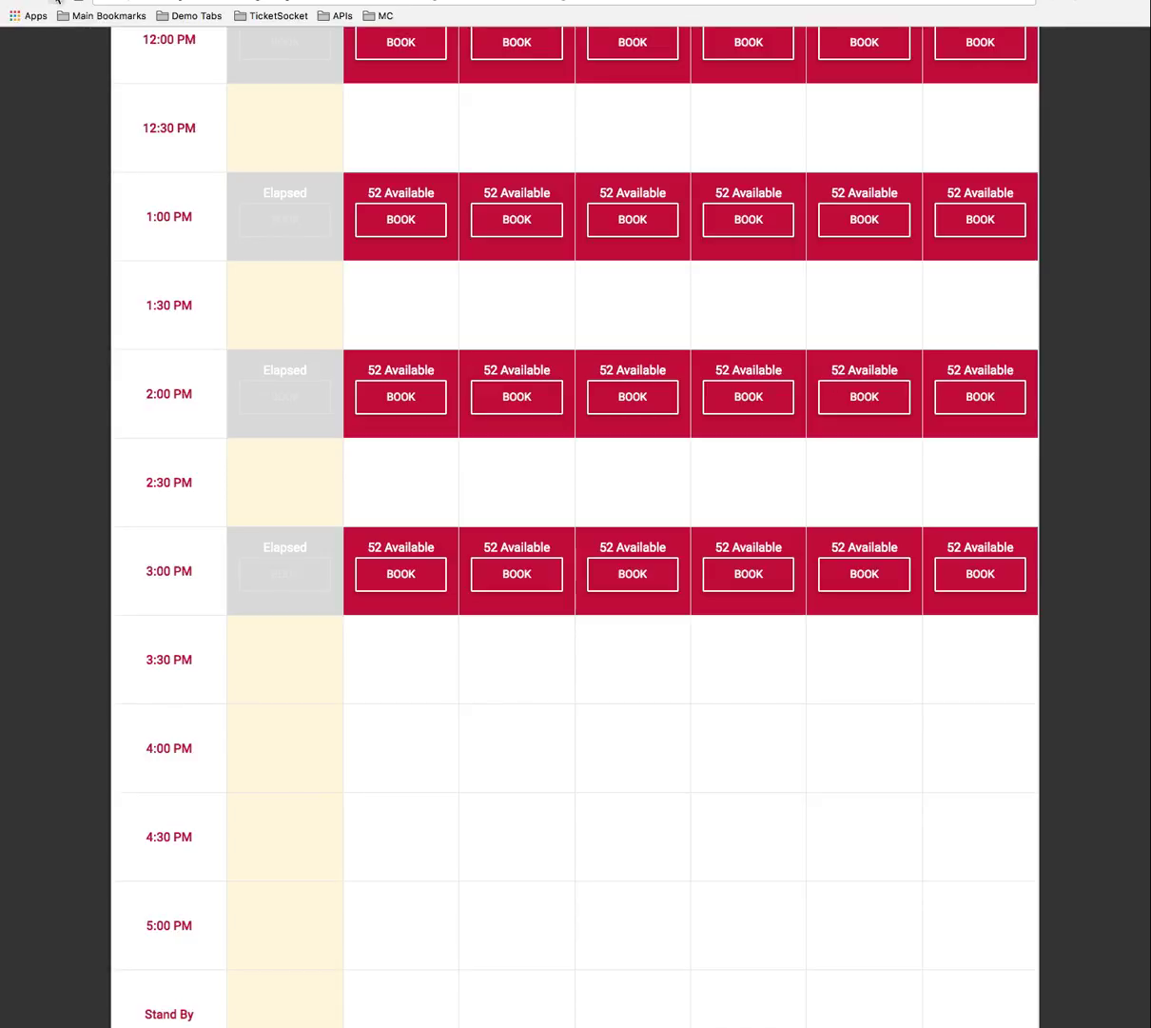
- On the public booking page, jump the calendar to March 27, 2017 and look through that week's available times
scroll(217, 155, up, 15)
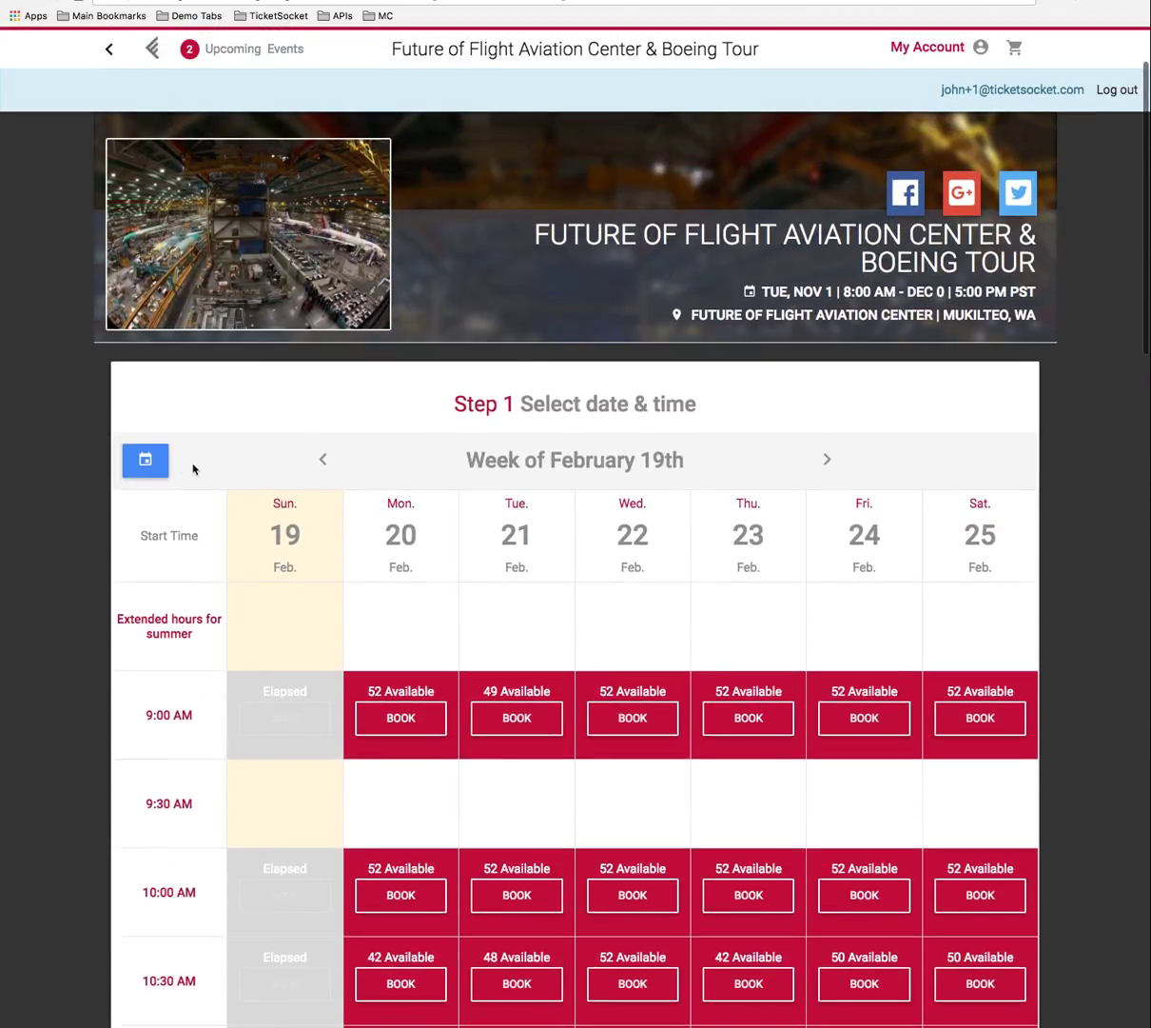
click(145, 462)
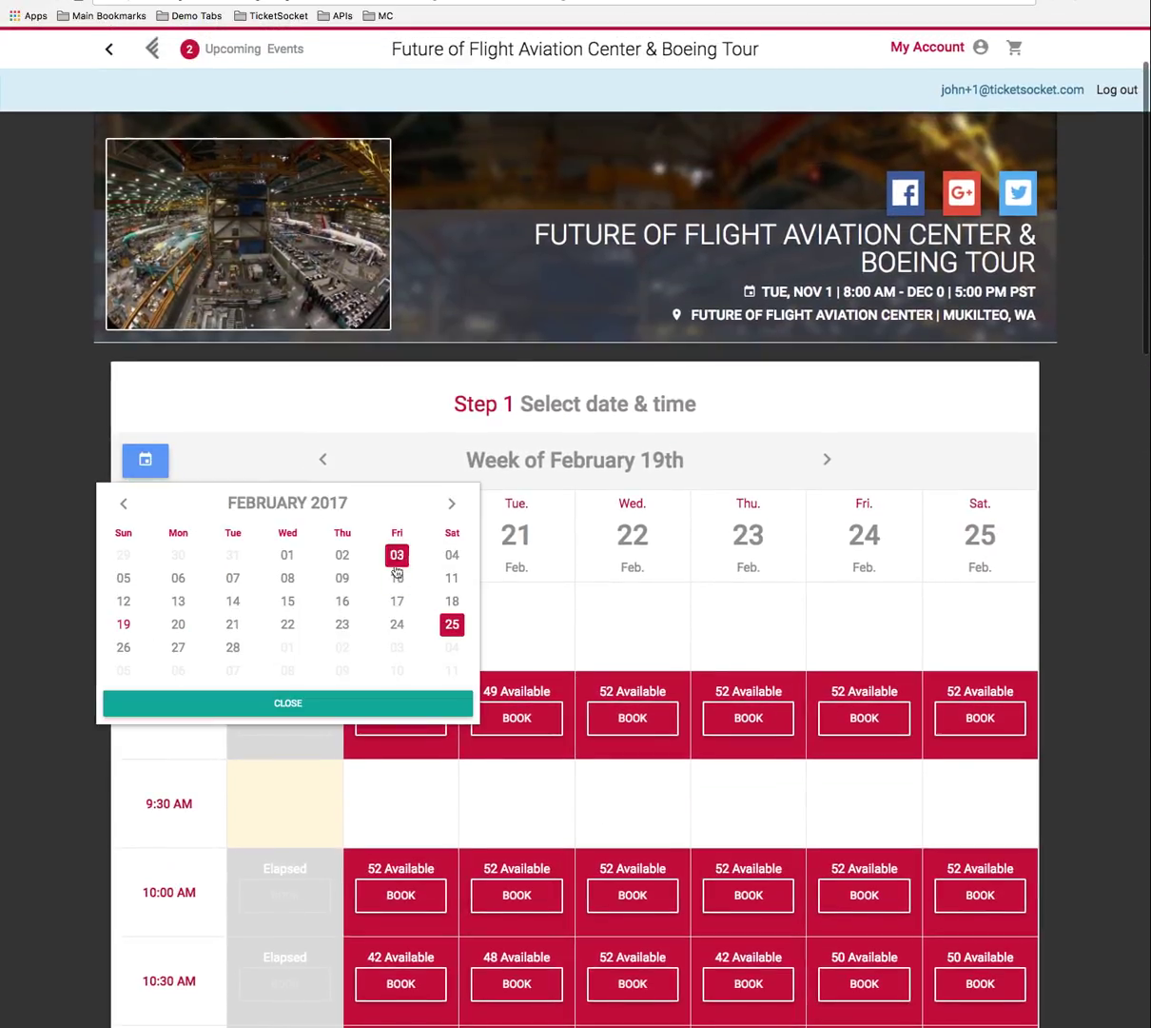
click(449, 506)
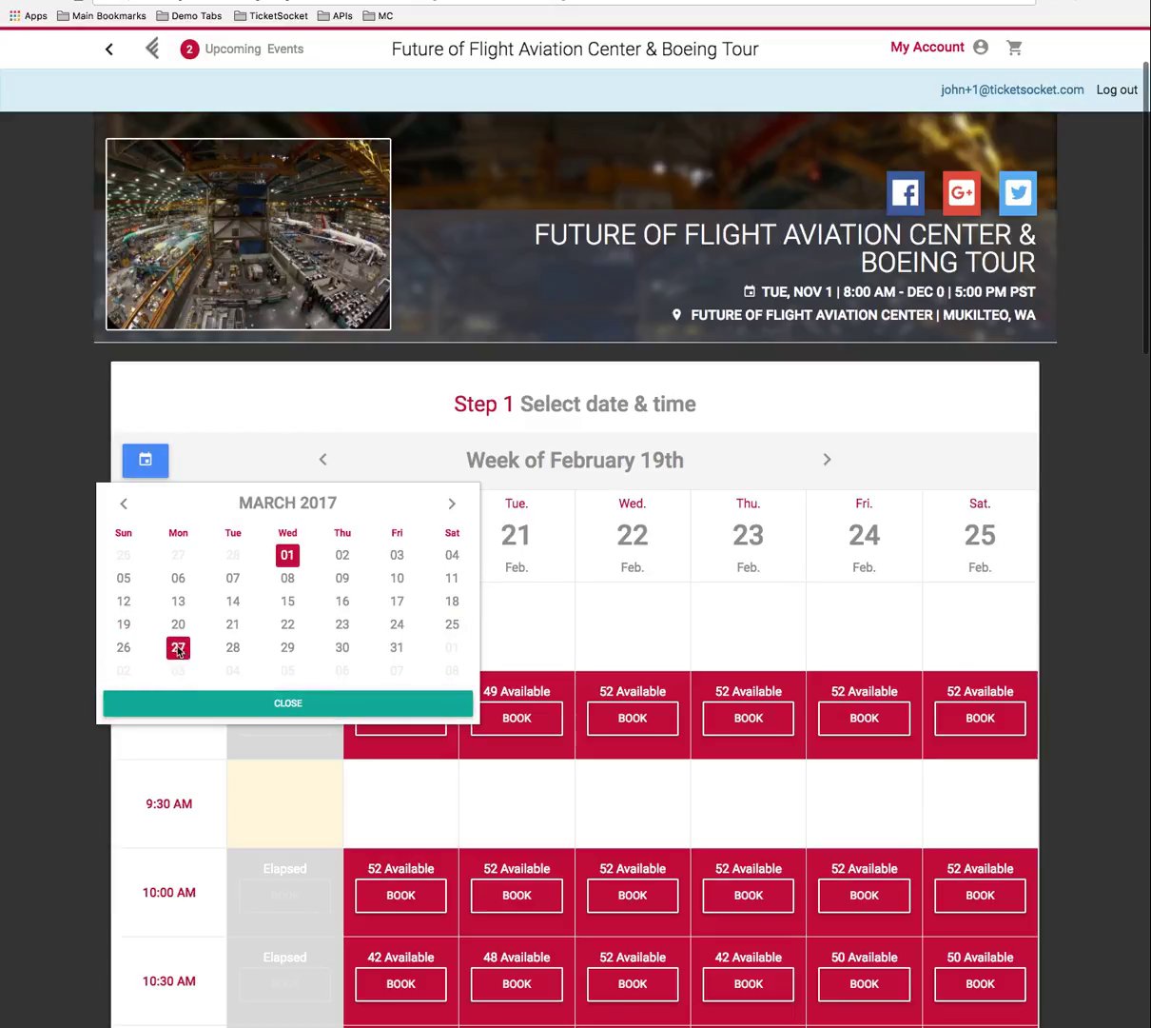
click(177, 644)
scroll(466, 662, down, 7)
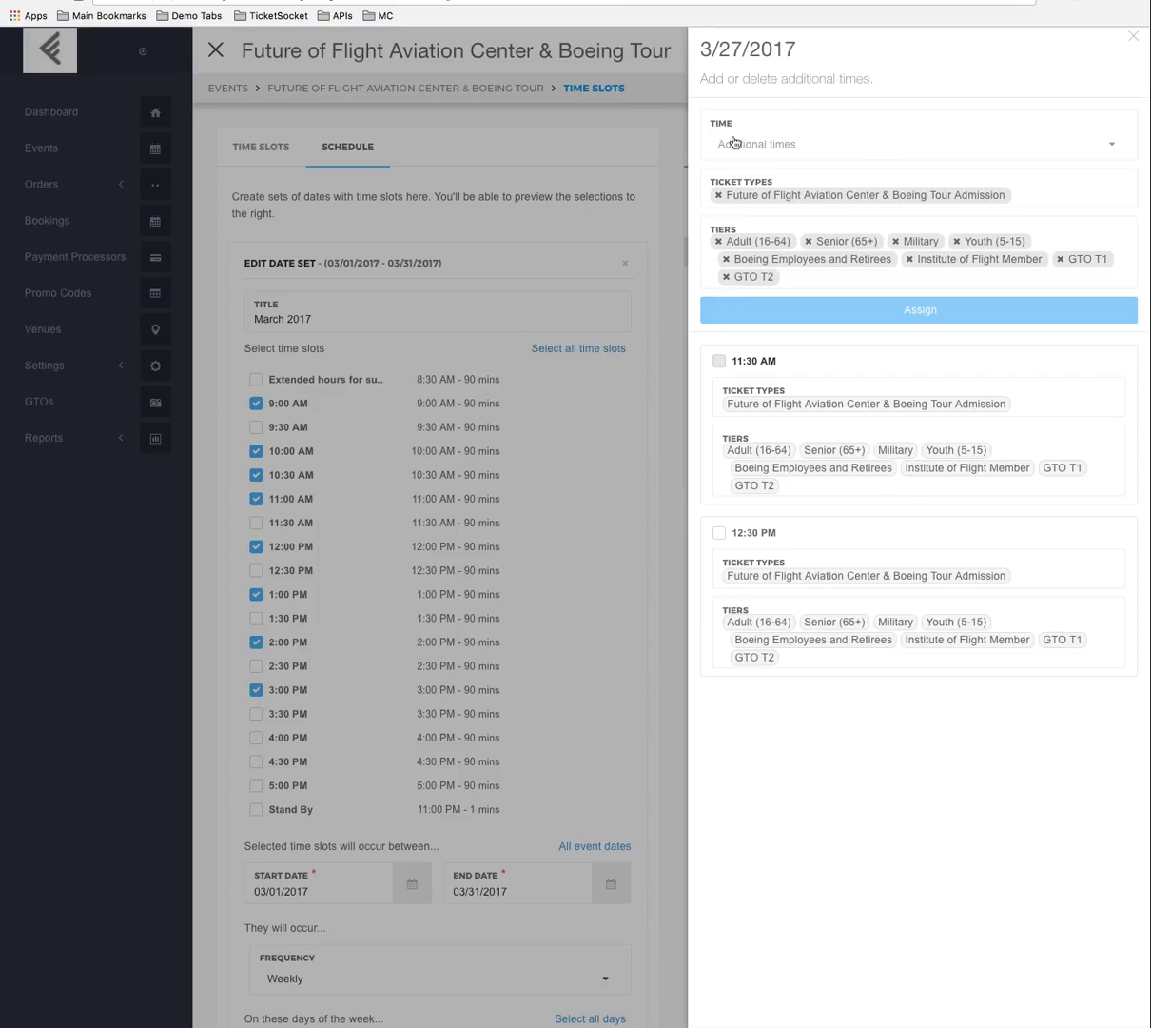
- Close the 3/27/2017 time assignments in the admin, return to the event overview, and look through its sections
click(1132, 38)
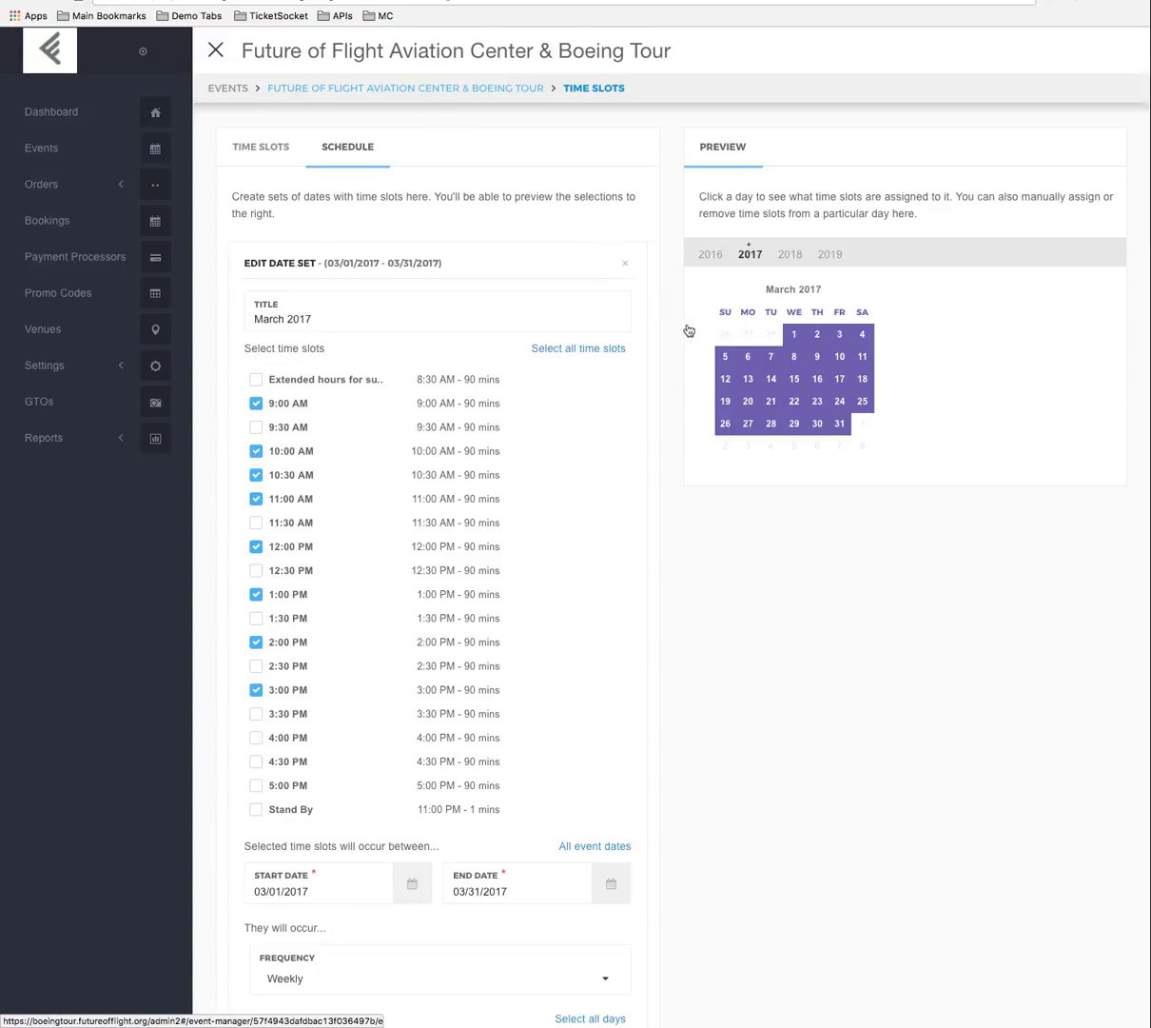
click(478, 152)
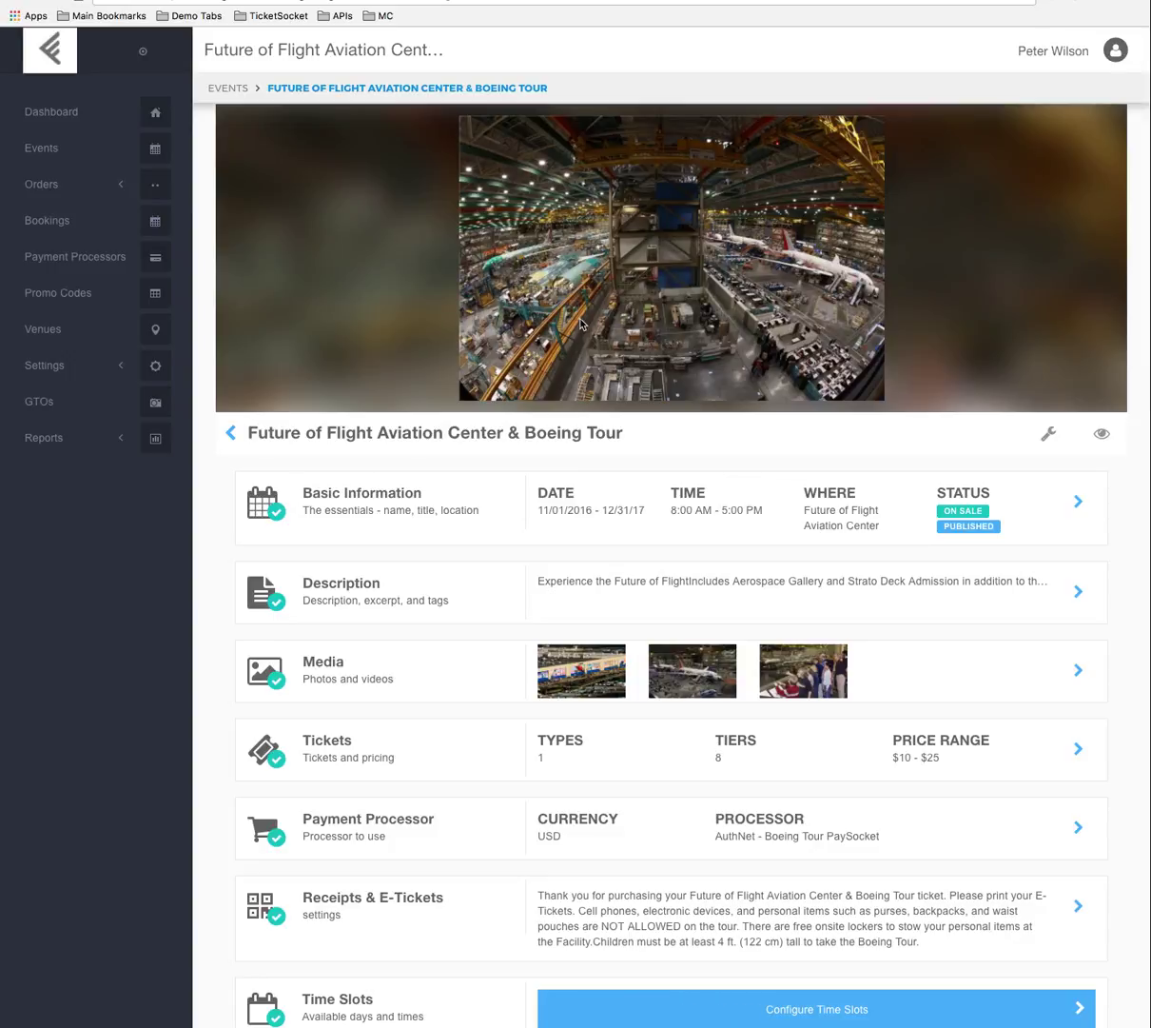
scroll(576, 371, down, 2)
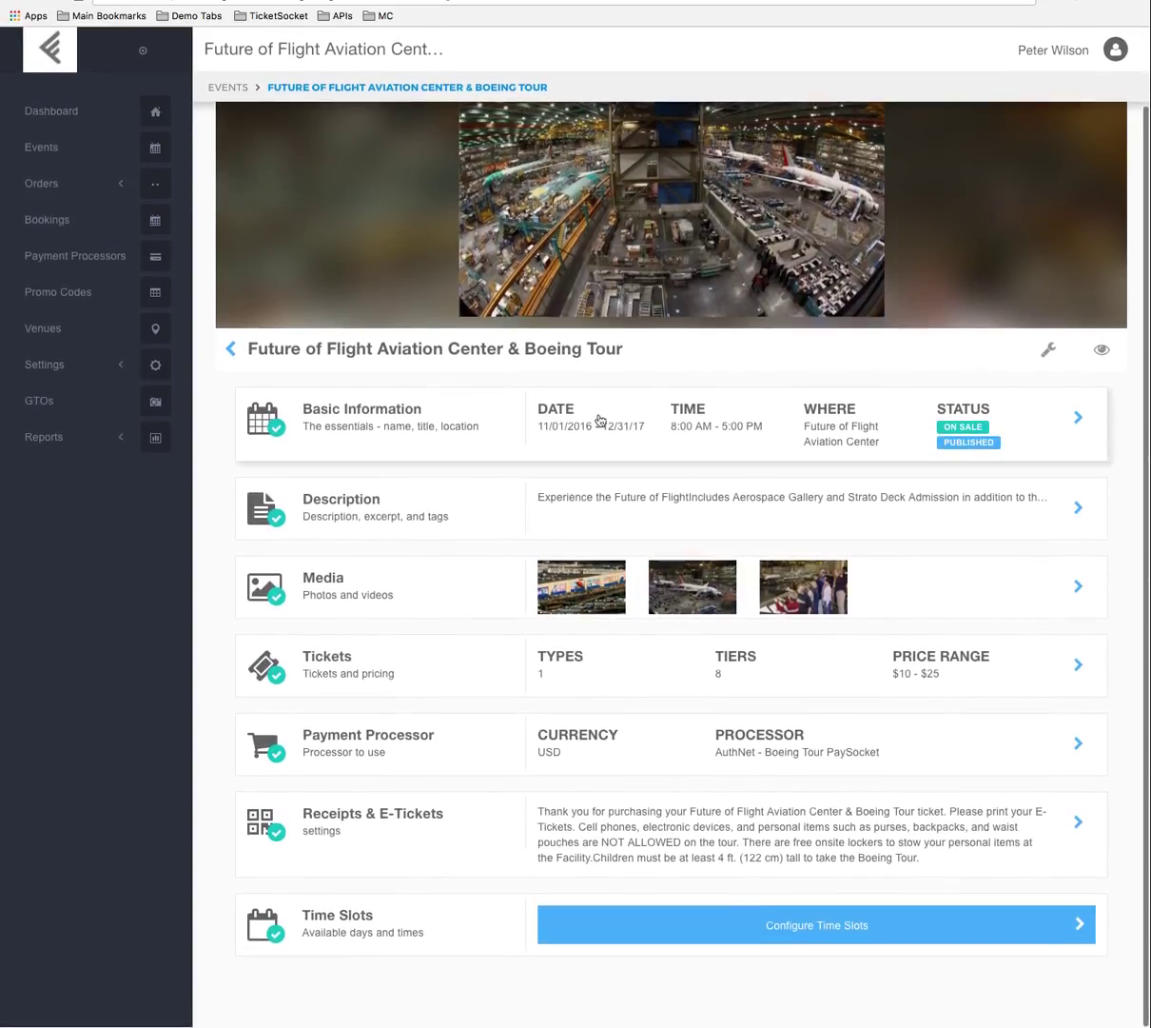
scroll(561, 748, up, 2)
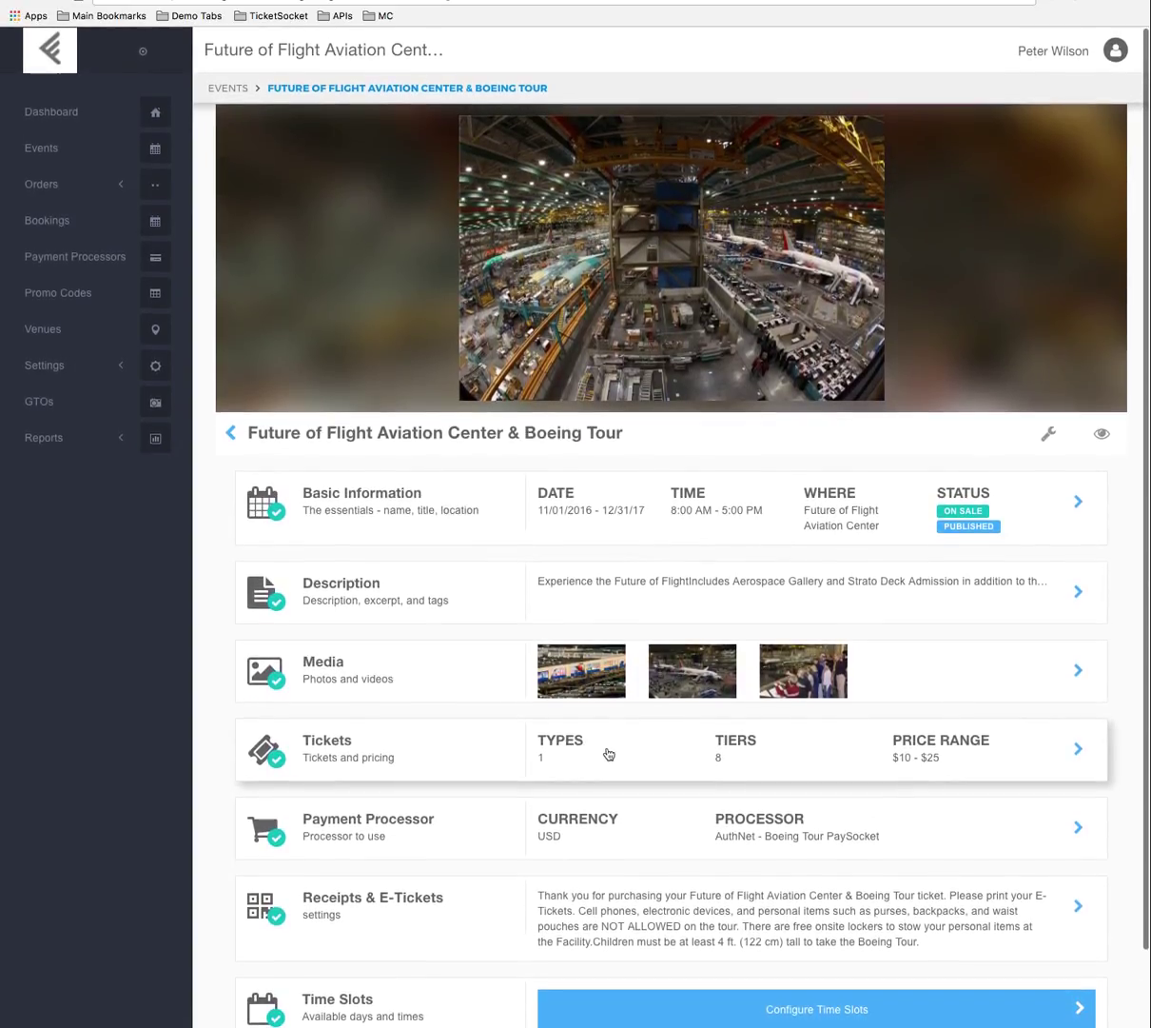